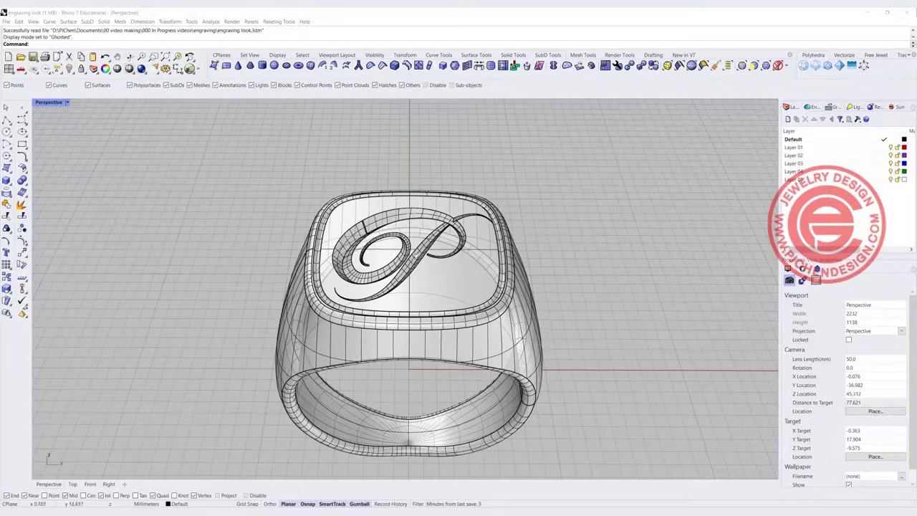
{"action": "scroll", "coordinate": [409, 275], "scroll_direction": "up", "scroll_amount": 2}
{"action": "right_click_drag", "start_coordinate": [387, 280], "coordinate": [261, 207]}
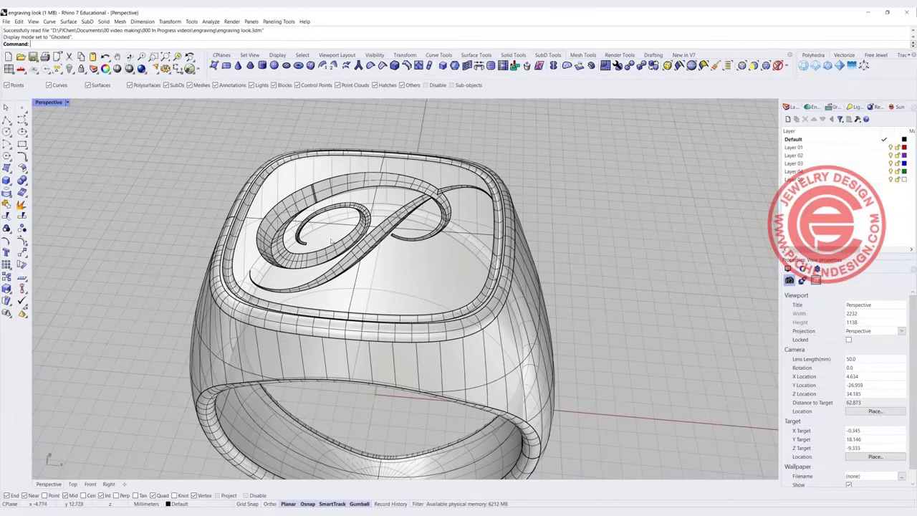
{"action": "right_click_drag", "start_coordinate": [341, 213], "coordinate": [358, 244]}
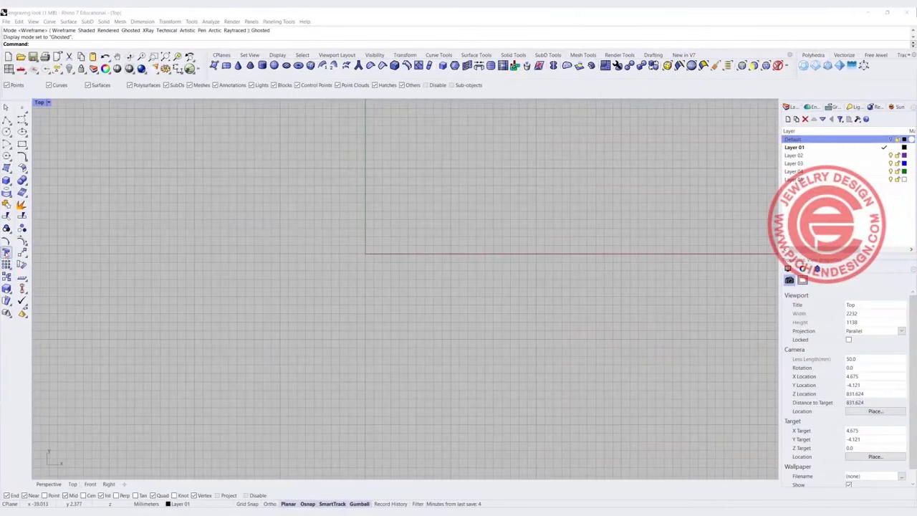
Step: Create the text PJC as 10 mm high curves in Cooper Black and place it near the origin in the Top view
{"action": "left_click", "coordinate": [6, 252]}
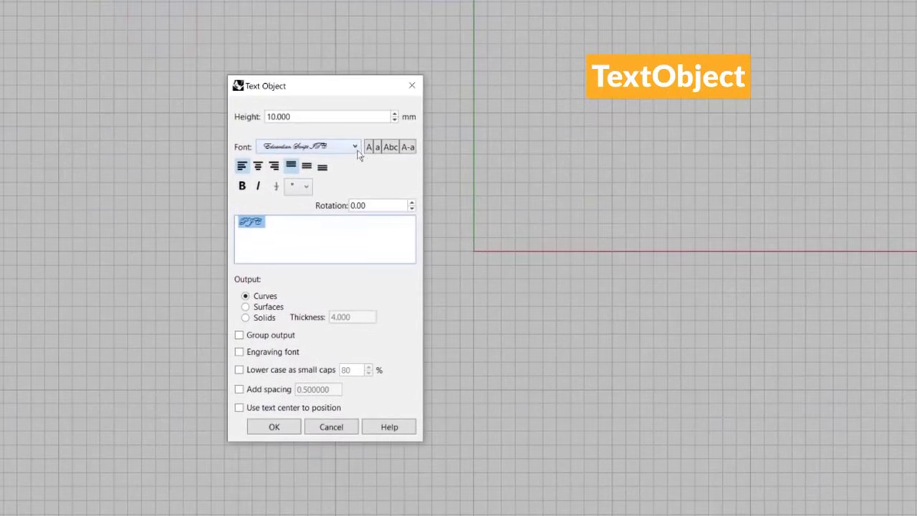
{"action": "left_click", "coordinate": [354, 146]}
{"action": "scroll", "coordinate": [337, 232], "scroll_direction": "down", "scroll_amount": 1}
{"action": "scroll", "coordinate": [338, 235], "scroll_direction": "up", "scroll_amount": 5}
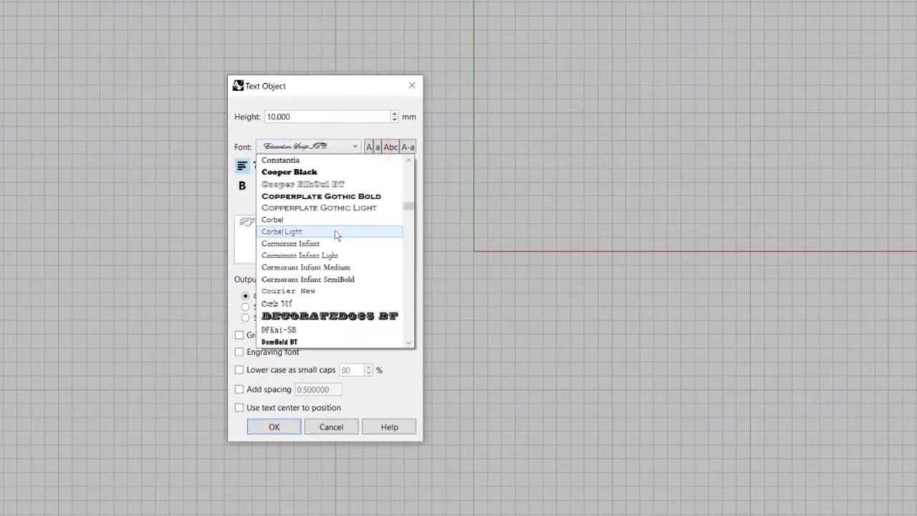
{"action": "left_click", "coordinate": [330, 172]}
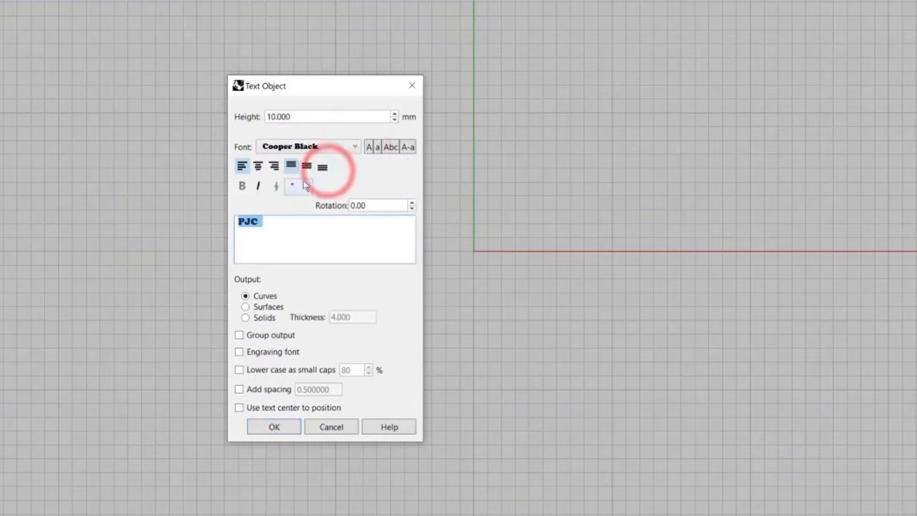
{"action": "left_click", "coordinate": [274, 426]}
{"action": "left_click", "coordinate": [318, 171]}
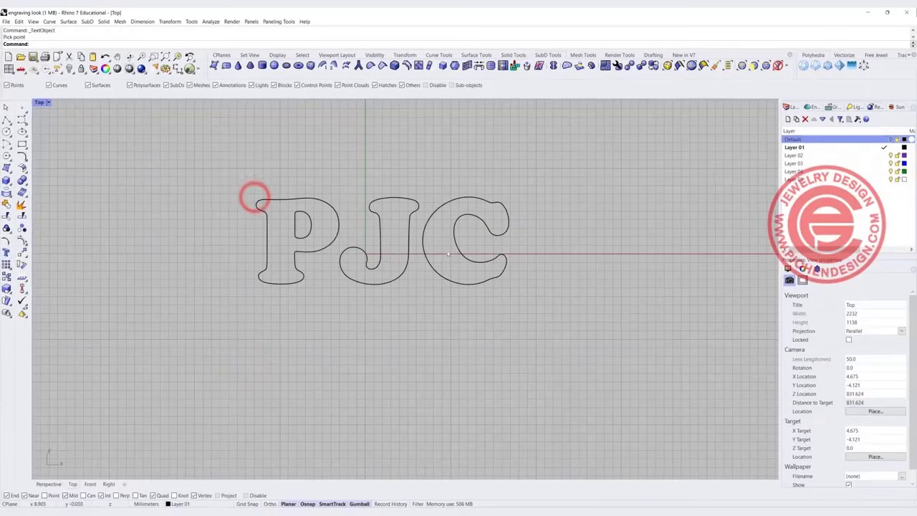
Step: Extrude the four PJC letter curves straight to both sides as closed solids
{"action": "left_click_drag", "start_coordinate": [558, 255], "coordinate": [283, 243]}
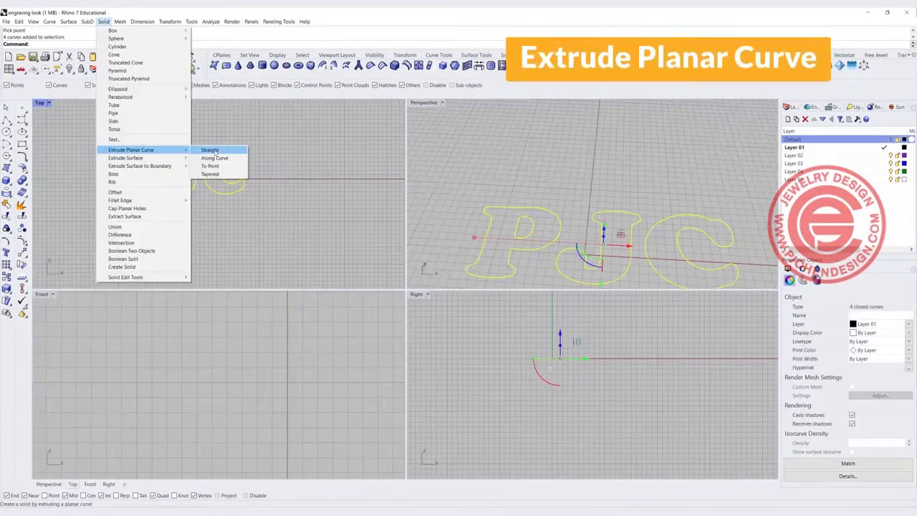
{"action": "left_click", "coordinate": [213, 150]}
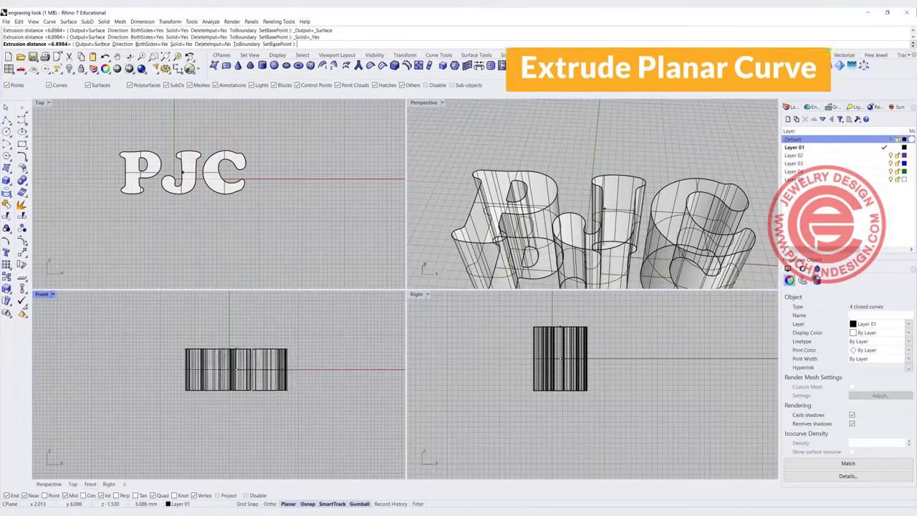
{"action": "left_click", "coordinate": [220, 364]}
Step: Draw a solid box around the PJC letters in the Top view, extending downward from the construction plane
{"action": "left_click", "coordinate": [190, 239]}
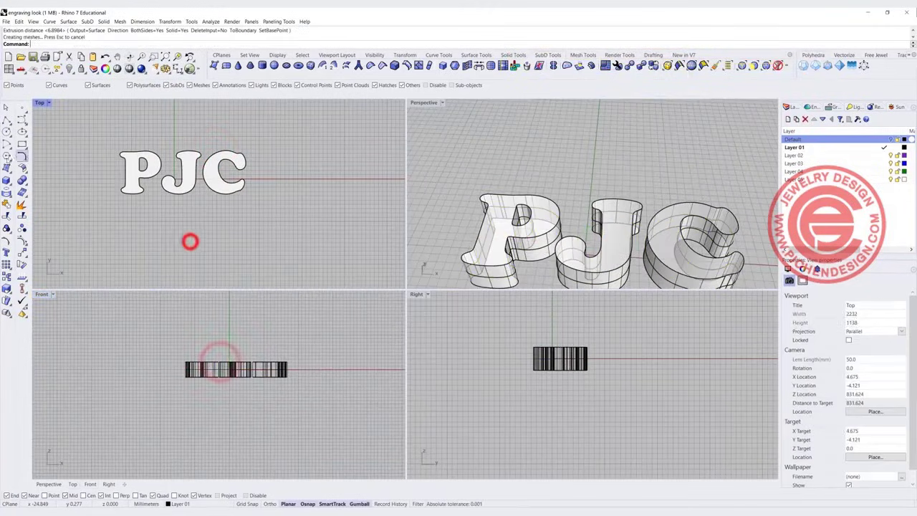
{"action": "left_click", "coordinate": [10, 183]}
{"action": "left_click", "coordinate": [10, 182]}
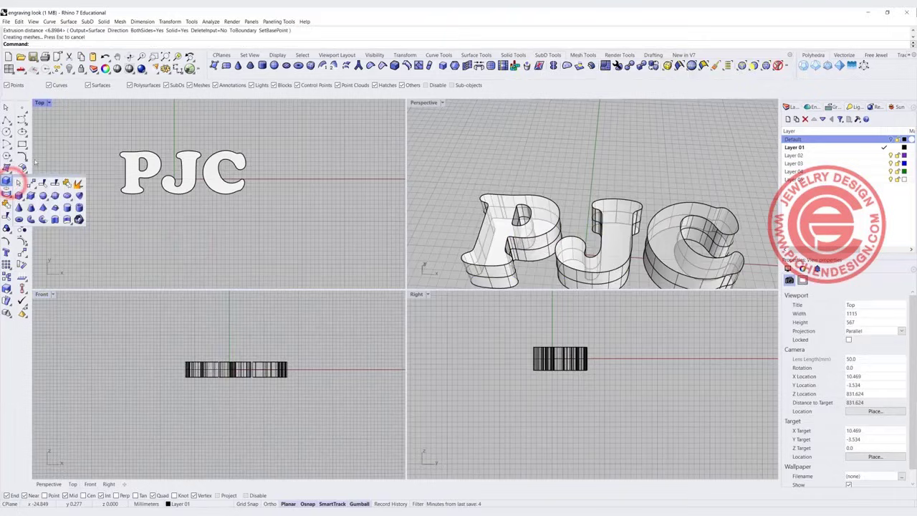
{"action": "left_click", "coordinate": [78, 135]}
{"action": "left_click", "coordinate": [303, 250]}
{"action": "left_click", "coordinate": [336, 430]}
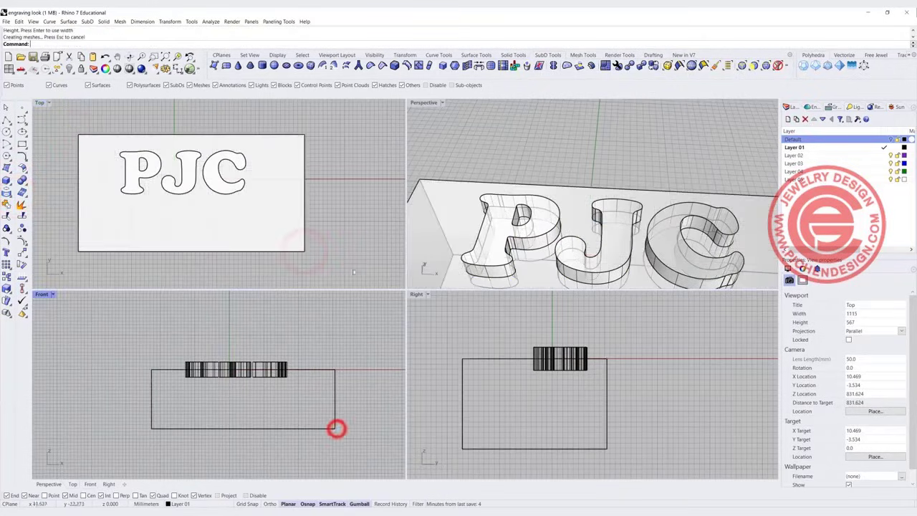
Step: Subtract the extruded PJC letters from the box with Boolean Difference
{"action": "left_click", "coordinate": [356, 231]}
{"action": "left_click", "coordinate": [22, 181]}
{"action": "left_click", "coordinate": [45, 181]}
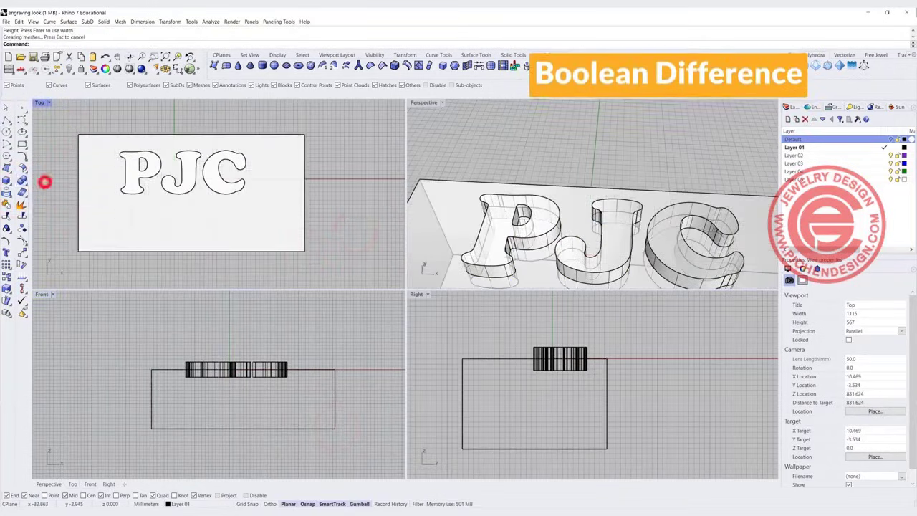
{"action": "left_click", "coordinate": [119, 218]}
{"action": "key", "text": "Return"}
{"action": "left_click_drag", "start_coordinate": [109, 124], "coordinate": [301, 230]}
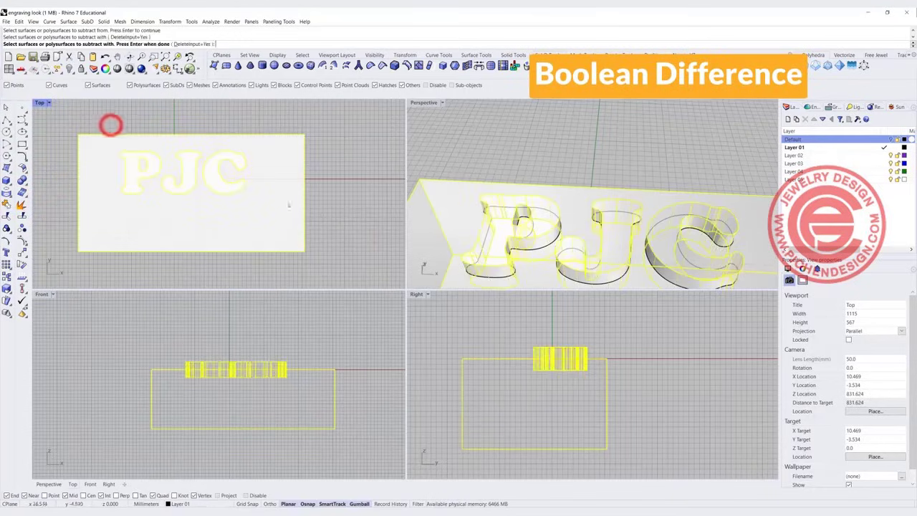
{"action": "key", "text": "Return"}
Step: Delete the engraved box together with the PJC outline curves
{"action": "left_click", "coordinate": [567, 165]}
{"action": "scroll", "coordinate": [567, 164], "scroll_direction": "down", "scroll_amount": 6}
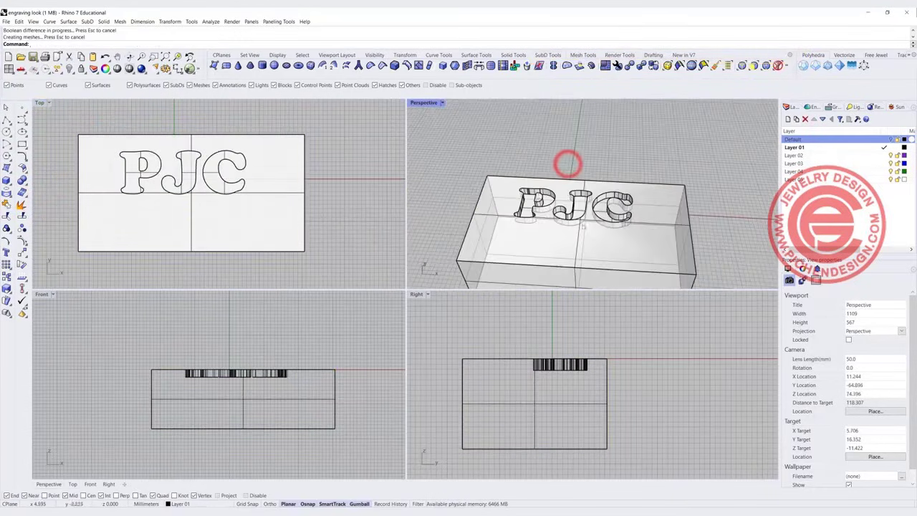
{"action": "scroll", "coordinate": [576, 242], "scroll_direction": "up", "scroll_amount": 4}
{"action": "right_click_drag", "start_coordinate": [580, 227], "coordinate": [531, 234]}
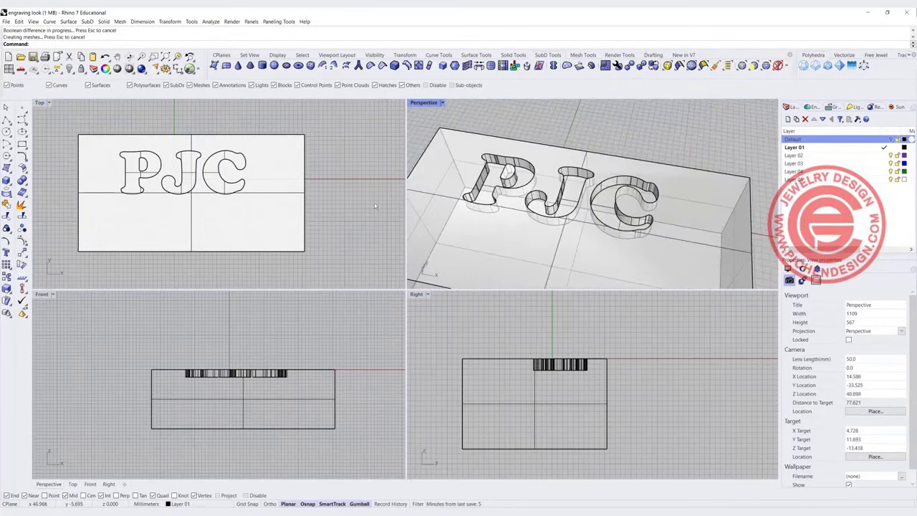
{"action": "left_click_drag", "start_coordinate": [57, 118], "coordinate": [347, 265]}
{"action": "key", "text": "Delete"}
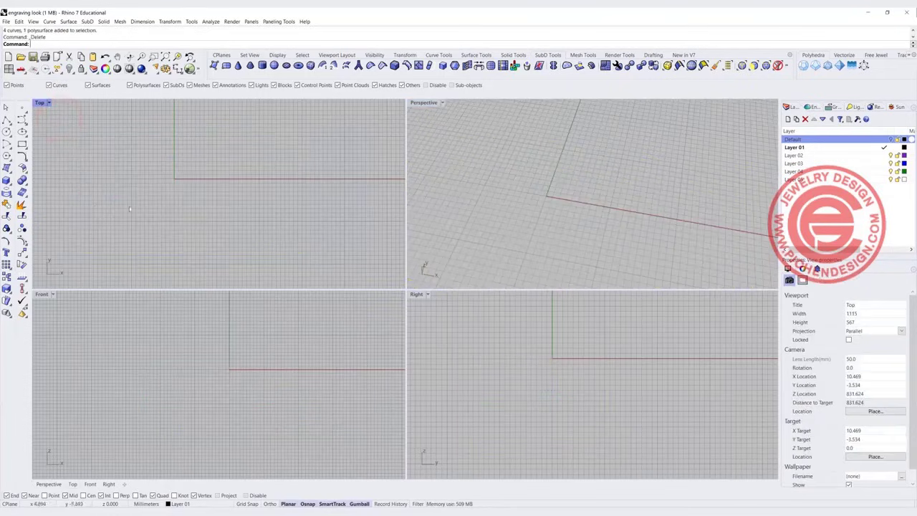
Step: Create the text PJC as 10 mm high curves in the SLF-RHN Architect font and place it near the origin
{"action": "left_click", "coordinate": [7, 252]}
{"action": "left_click", "coordinate": [244, 189]}
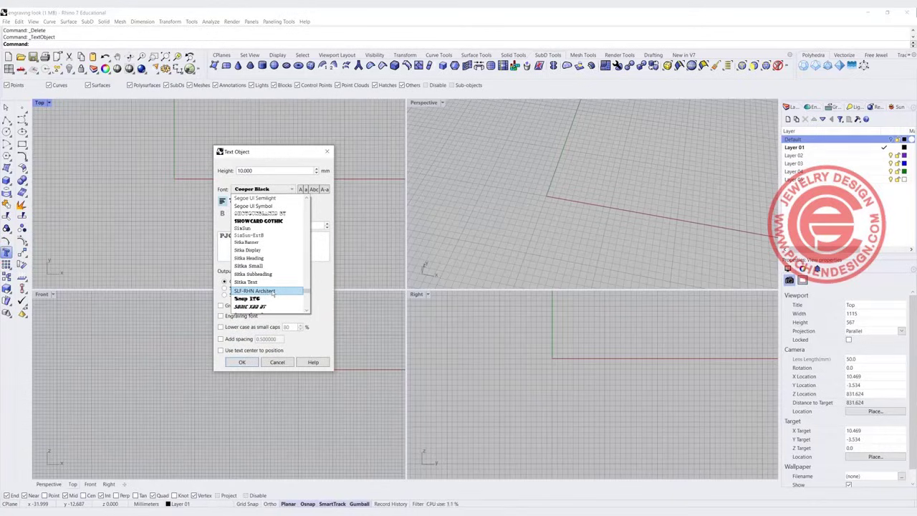
{"action": "left_click", "coordinate": [270, 291]}
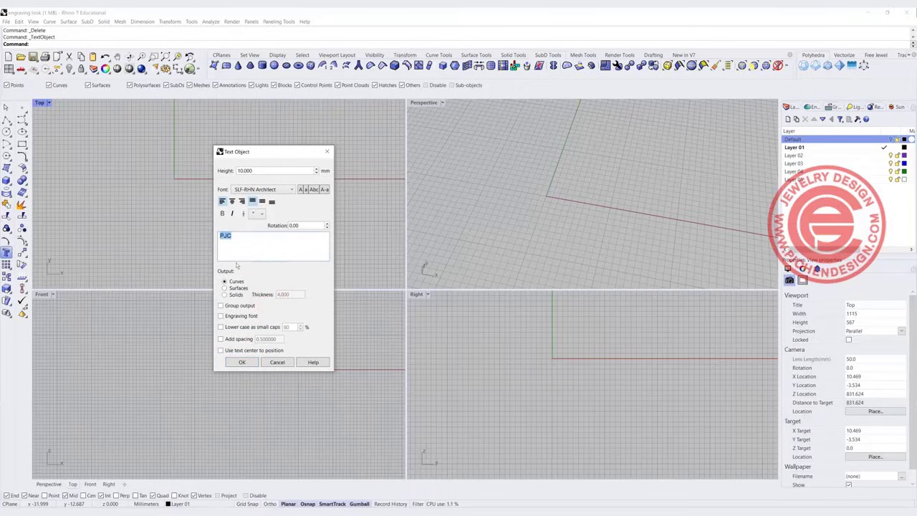
{"action": "left_click", "coordinate": [243, 361]}
{"action": "left_click", "coordinate": [151, 171]}
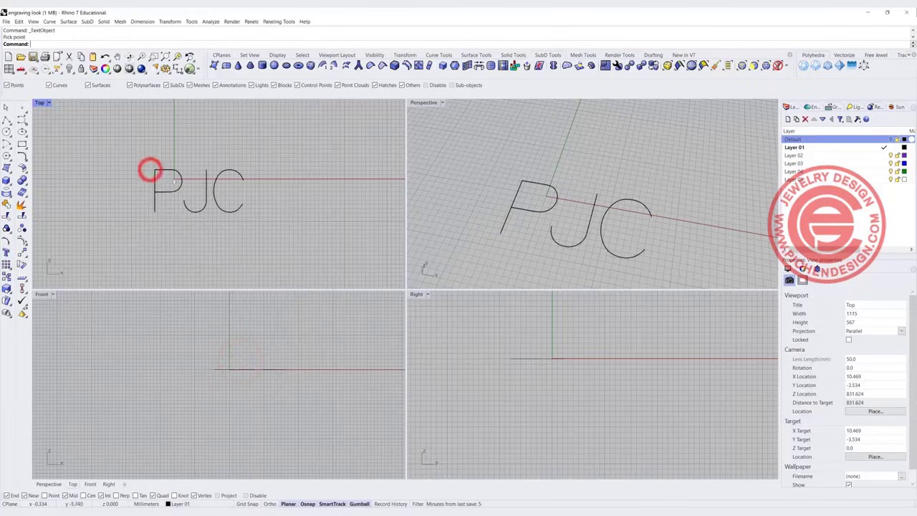
Step: Pipe the letter P curve with round caps and a radius of about 0.53 mm at both ends
{"action": "scroll", "coordinate": [172, 176], "scroll_direction": "up", "scroll_amount": 3}
{"action": "left_click", "coordinate": [179, 206]}
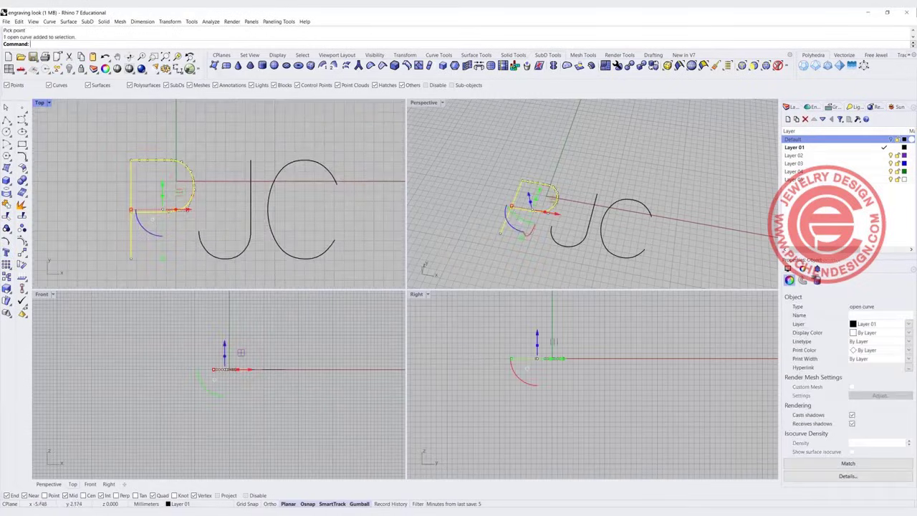
{"action": "left_click", "coordinate": [5, 182]}
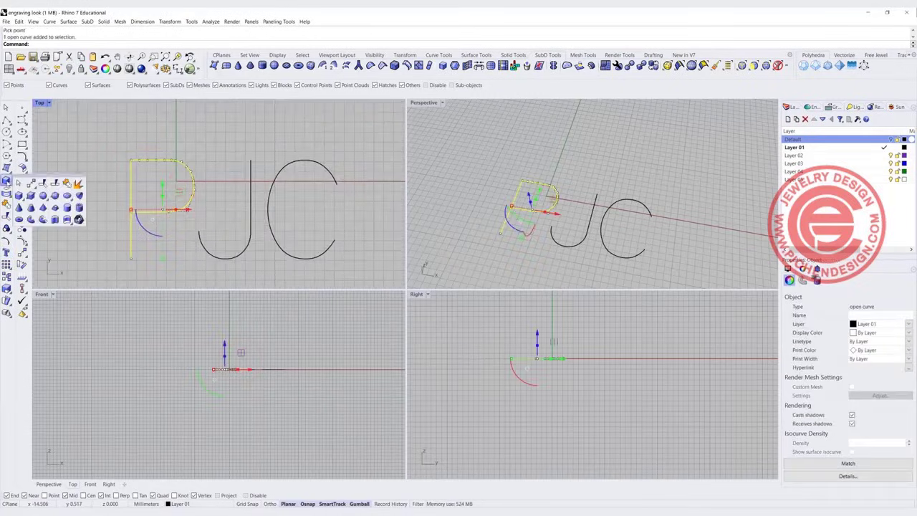
{"action": "left_click", "coordinate": [43, 219]}
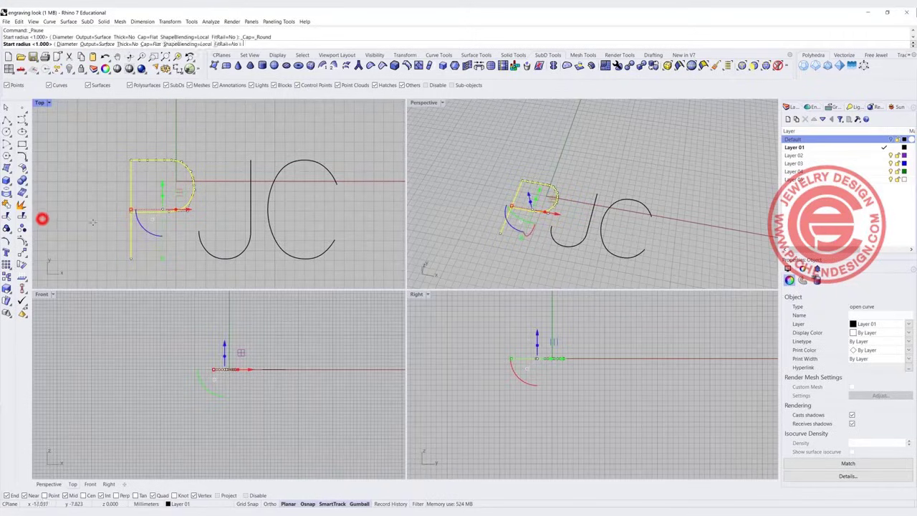
{"action": "left_click", "coordinate": [125, 262]}
{"action": "left_click", "coordinate": [127, 260]}
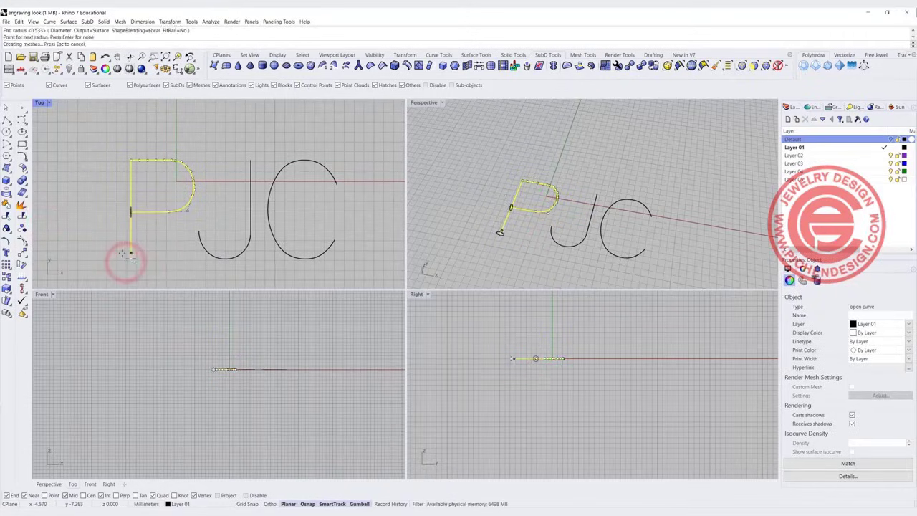
{"action": "key", "text": "Return"}
{"action": "left_click", "coordinate": [172, 270]}
Step: Delete the pipe on the letter P and the three single-line letter curves
{"action": "right_click_drag", "start_coordinate": [507, 240], "coordinate": [509, 201]}
{"action": "left_click", "coordinate": [195, 195]}
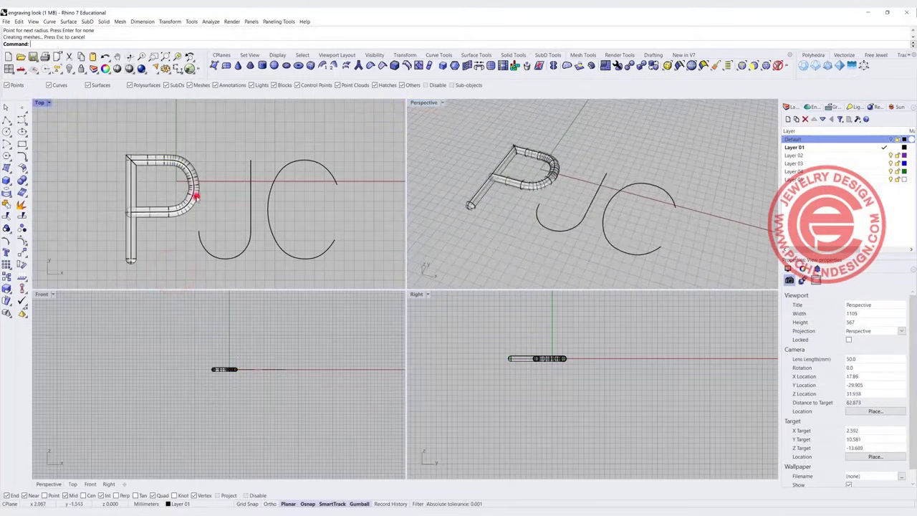
{"action": "key", "text": "Delete"}
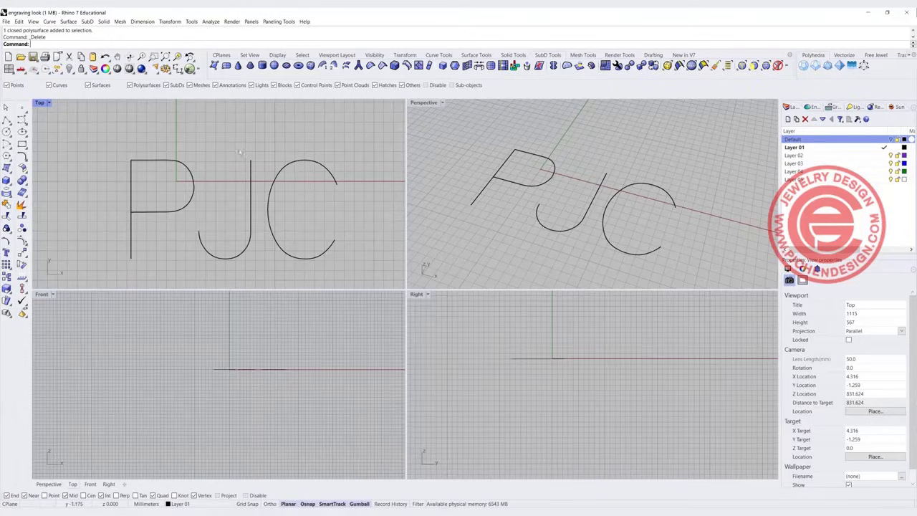
{"action": "left_click_drag", "start_coordinate": [104, 152], "coordinate": [393, 288]}
{"action": "key", "text": "Delete"}
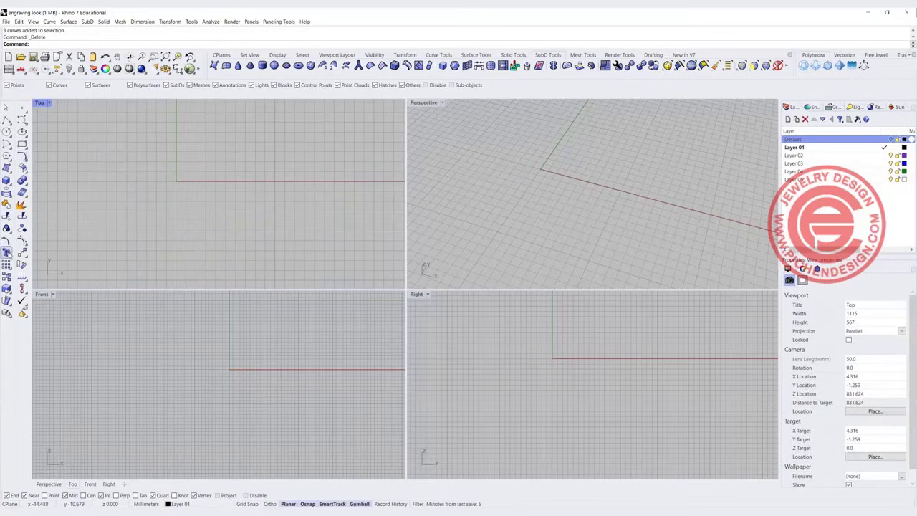
Step: Create the text PJC as 10 mm high curves in Edwardian Script ITC and place it across the origin in the Top view
{"action": "left_click", "coordinate": [7, 252]}
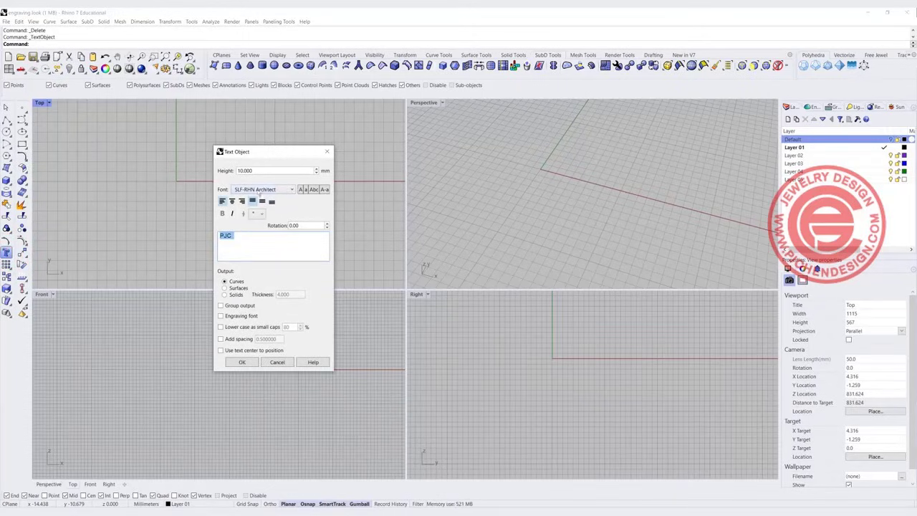
{"action": "left_click", "coordinate": [291, 189]}
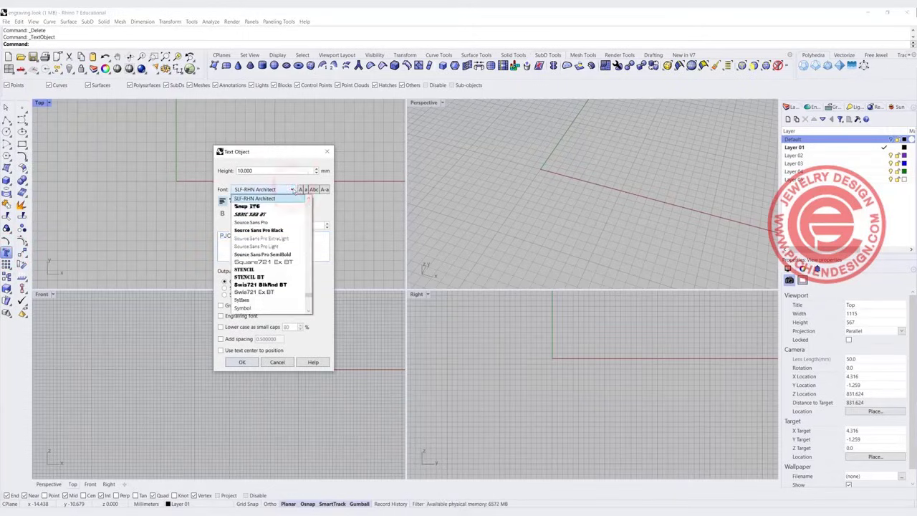
{"action": "key", "text": "e"}
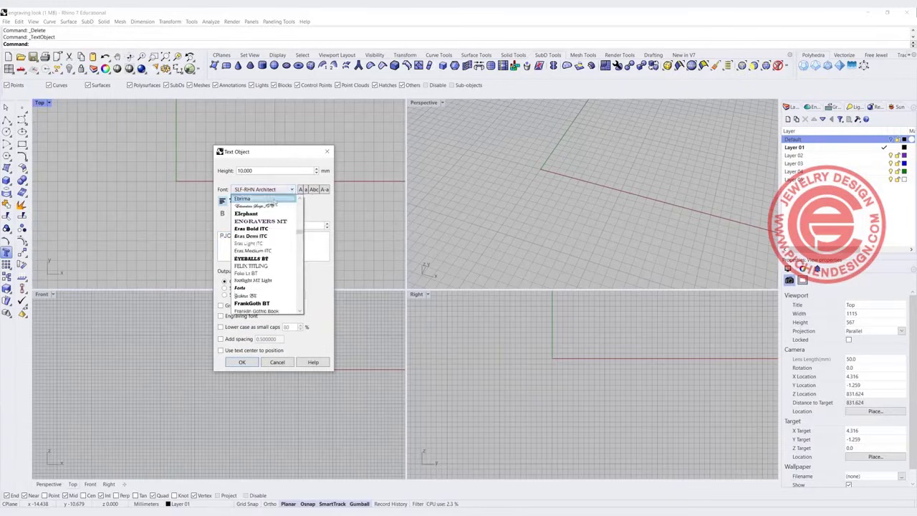
{"action": "left_click", "coordinate": [271, 205]}
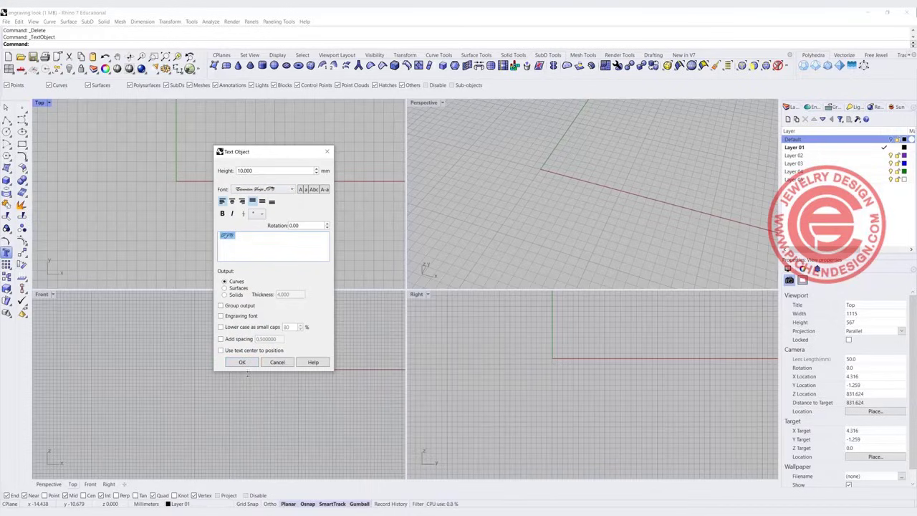
{"action": "left_click", "coordinate": [244, 364]}
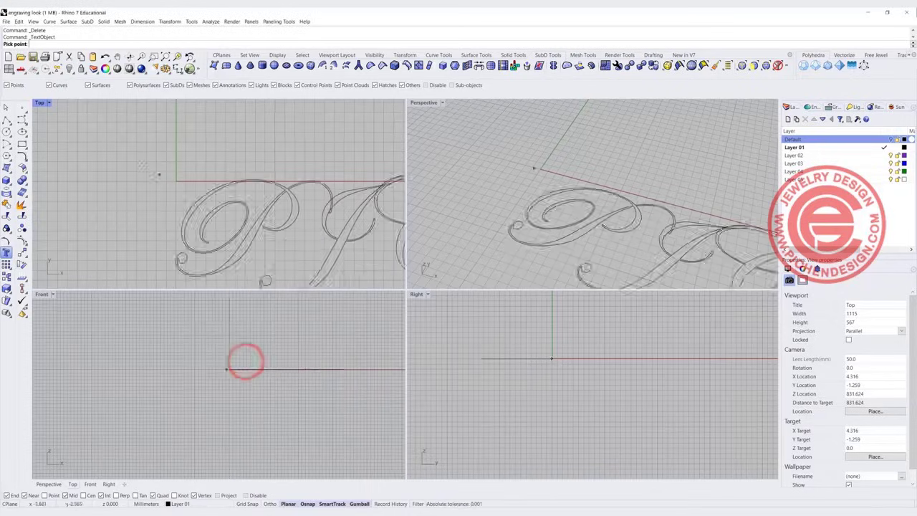
{"action": "left_click", "coordinate": [56, 133]}
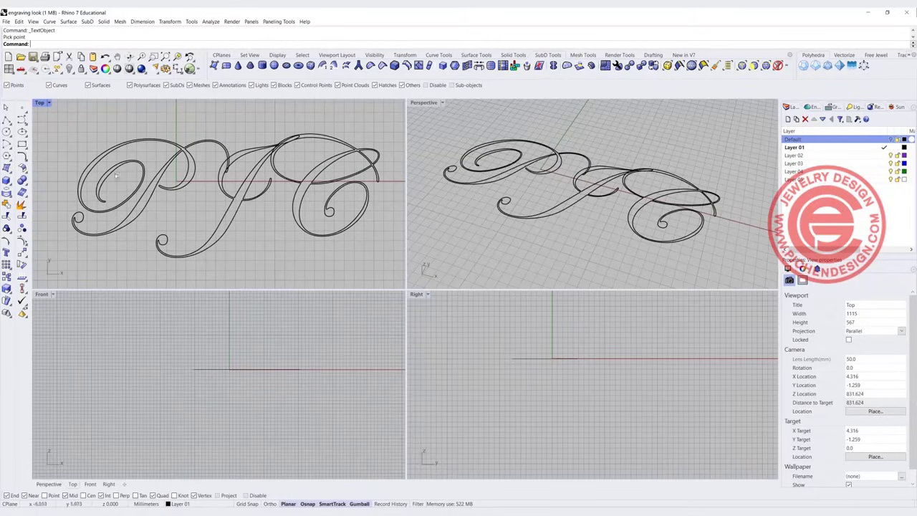
Step: Delete the script J and C curves, keeping only the letter P, and maximize the Top view
{"action": "left_click_drag", "start_coordinate": [364, 258], "coordinate": [197, 192]}
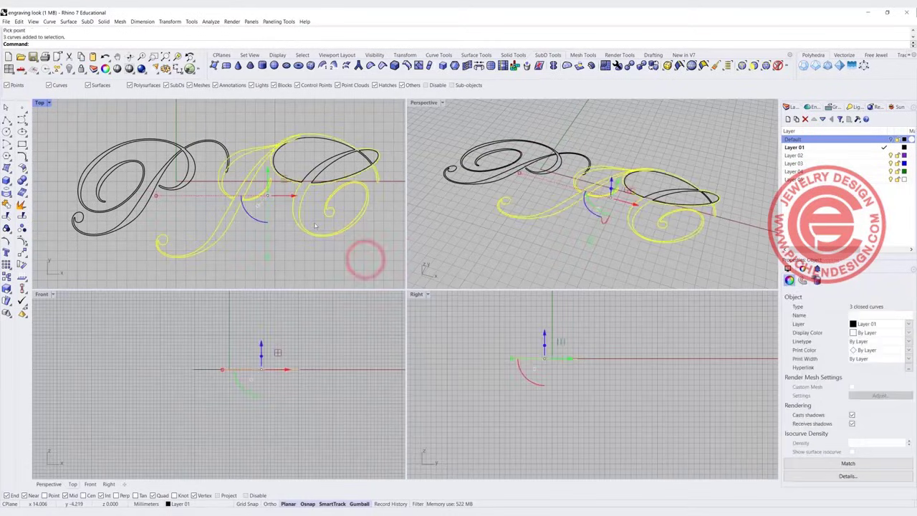
{"action": "key", "text": "Delete"}
{"action": "left_click_drag", "start_coordinate": [369, 215], "coordinate": [304, 128]}
{"action": "key", "text": "Delete"}
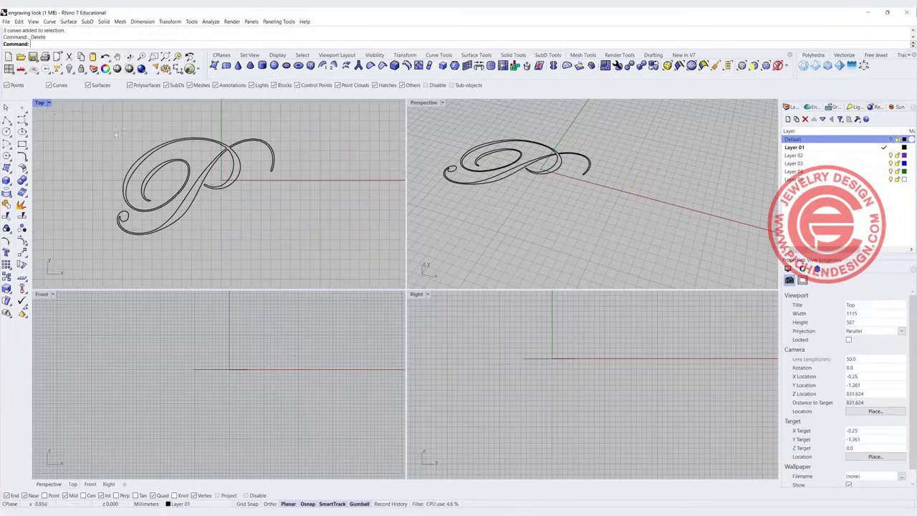
{"action": "double_click", "coordinate": [40, 104]}
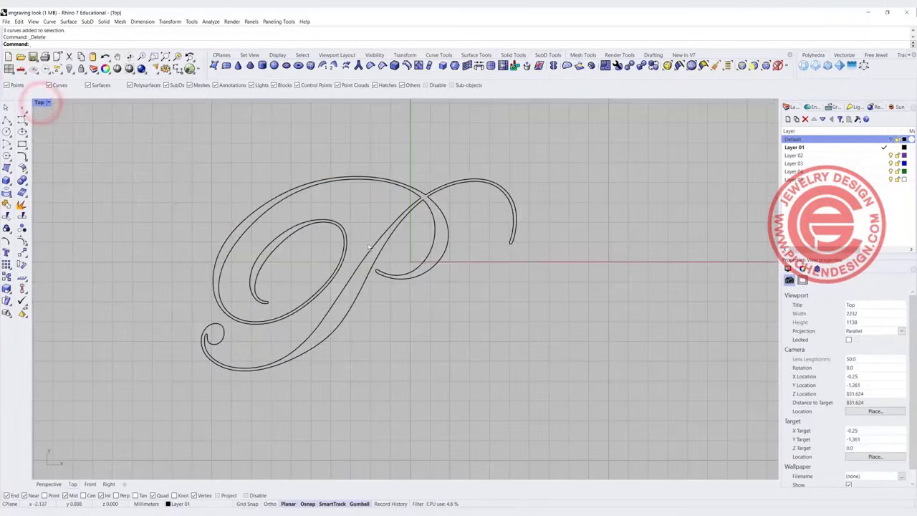
Step: Explode the closed outline of the letter P into separate curve segments
{"action": "scroll", "coordinate": [370, 250], "scroll_direction": "down", "scroll_amount": 1}
{"action": "left_click", "coordinate": [378, 213]}
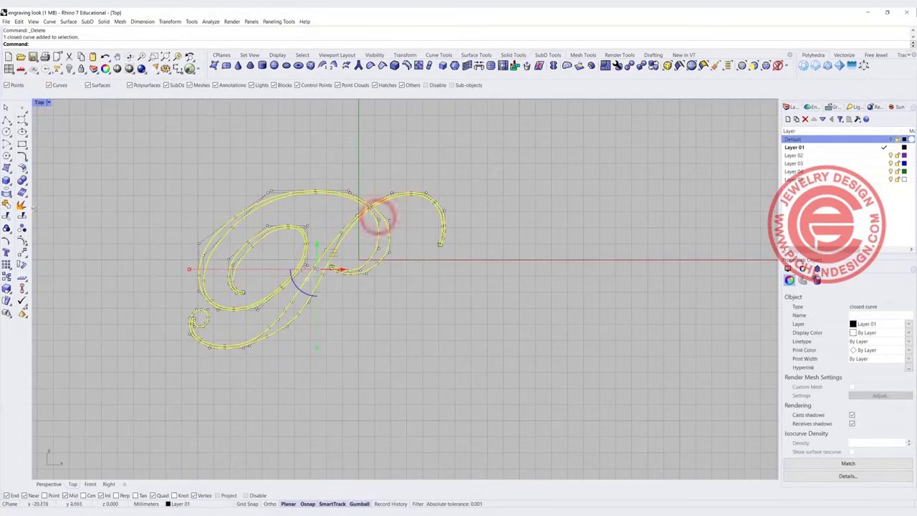
{"action": "left_click", "coordinate": [21, 203]}
{"action": "left_click", "coordinate": [181, 169]}
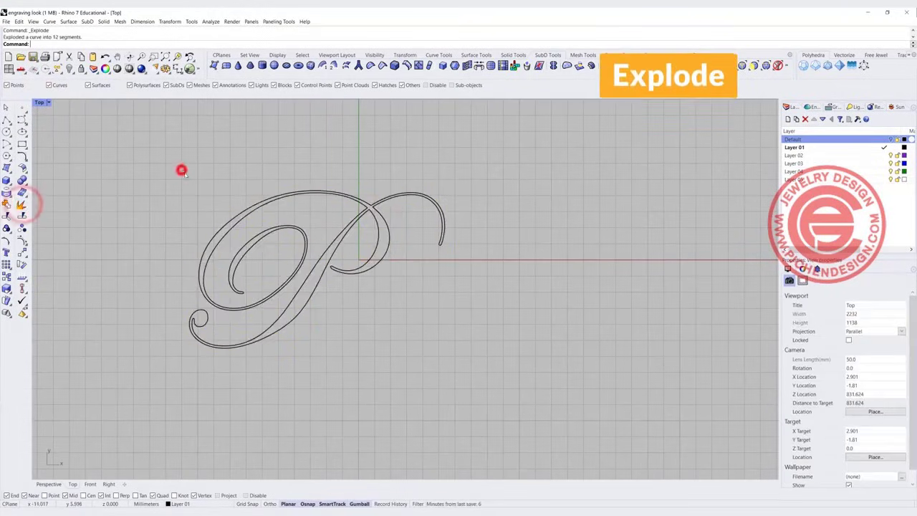
{"action": "left_click", "coordinate": [382, 224]}
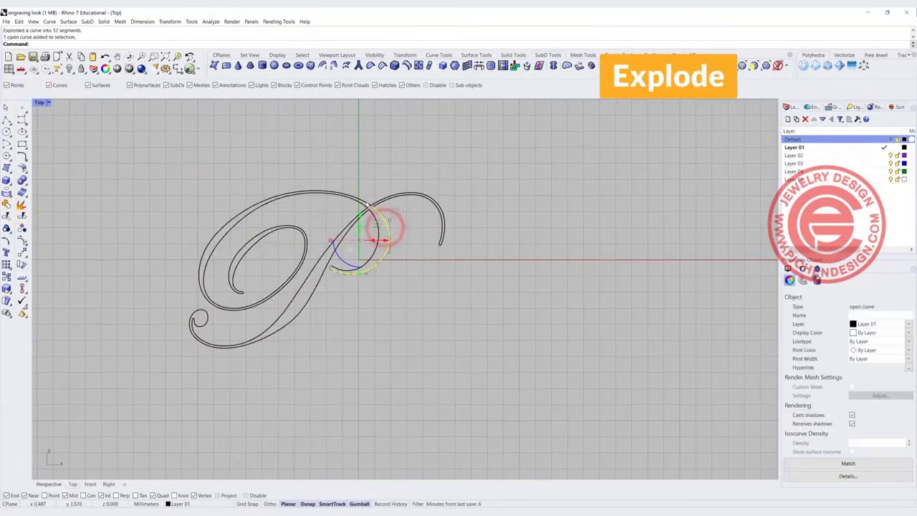
{"action": "left_click", "coordinate": [366, 203], "text": "shift"}
{"action": "left_click", "coordinate": [360, 211], "text": "shift"}
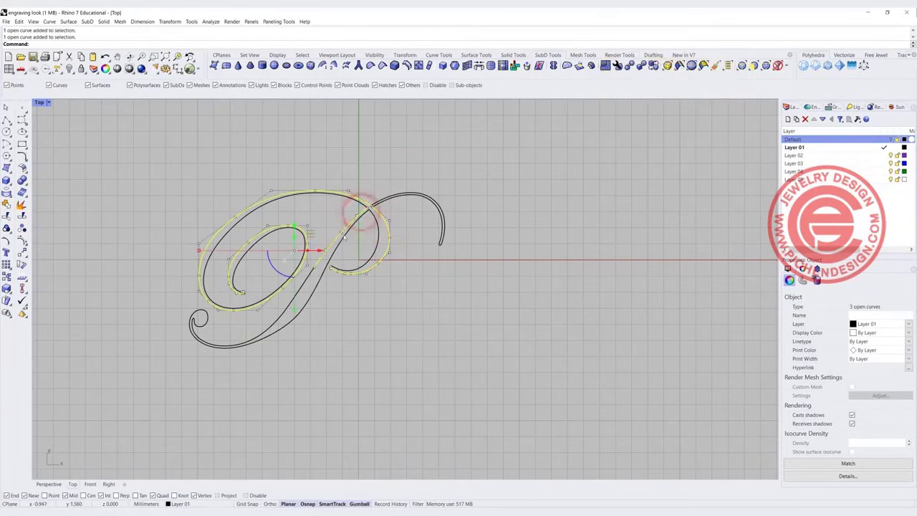
Step: Move the outer outline curves of each P stroke together to the right, clear of the remaining outline curves
{"action": "left_click", "coordinate": [381, 201]}
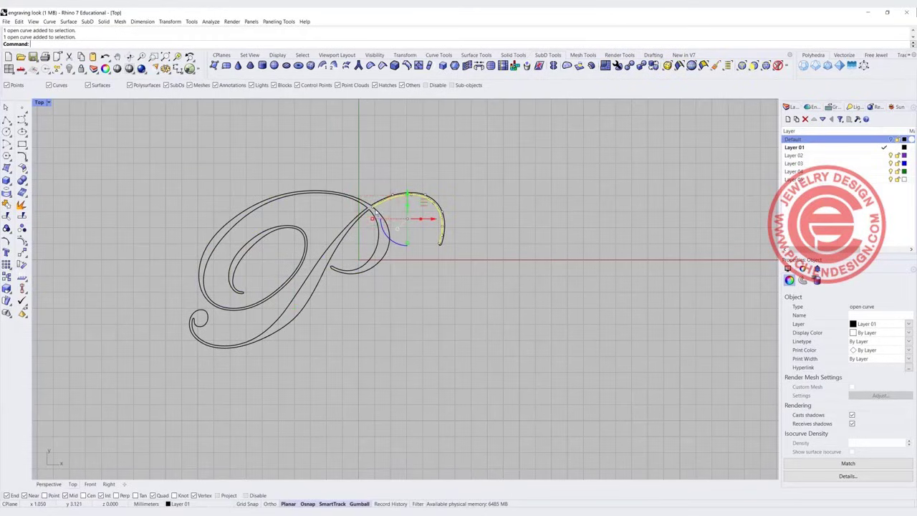
{"action": "left_click", "coordinate": [367, 205], "text": "shift"}
{"action": "left_click", "coordinate": [364, 200], "text": "shift"}
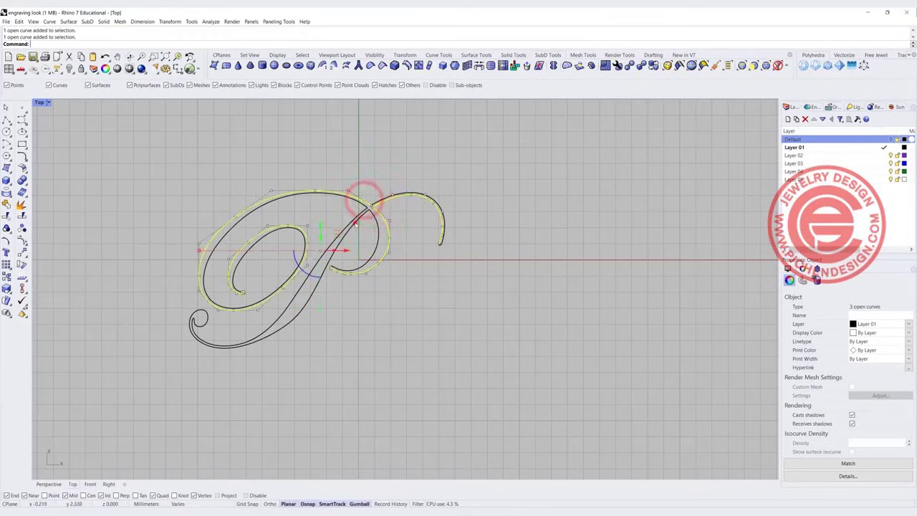
{"action": "left_click", "coordinate": [354, 221], "text": "shift"}
{"action": "left_click", "coordinate": [316, 286], "text": "shift"}
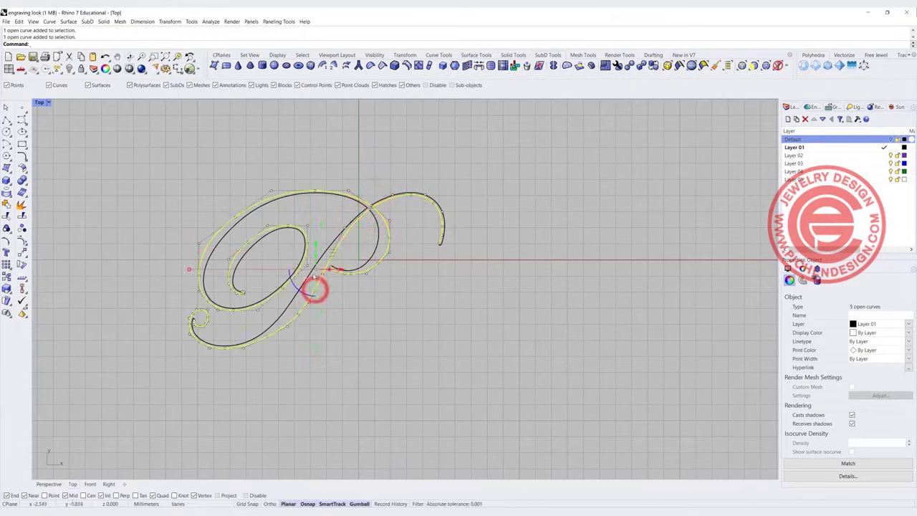
{"action": "scroll", "coordinate": [255, 266], "scroll_direction": "down", "scroll_amount": 4}
{"action": "right_click_drag", "start_coordinate": [307, 268], "coordinate": [224, 270]}
{"action": "left_click_drag", "start_coordinate": [232, 269], "coordinate": [412, 270]}
{"action": "left_click", "coordinate": [420, 354]}
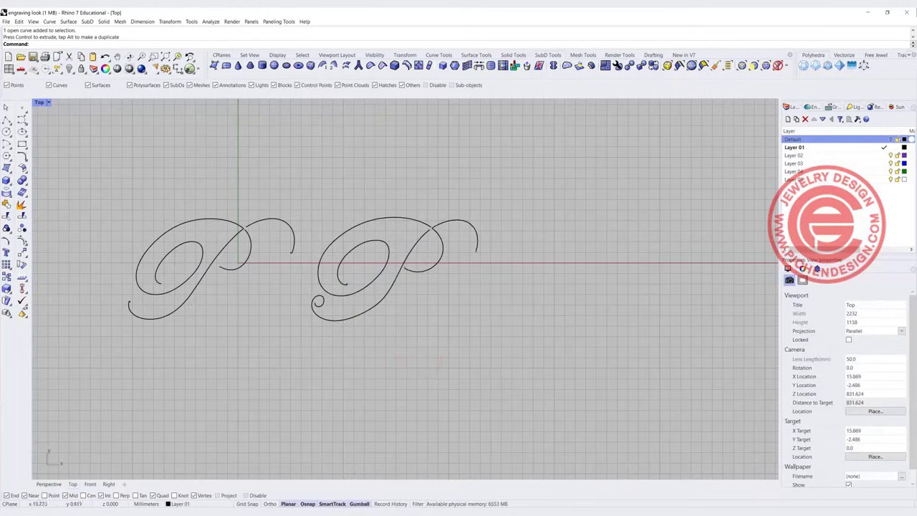
Step: Delete the control points forming the small curl at the lower-left tail of the moved P
{"action": "scroll", "coordinate": [433, 259], "scroll_direction": "up", "scroll_amount": 2}
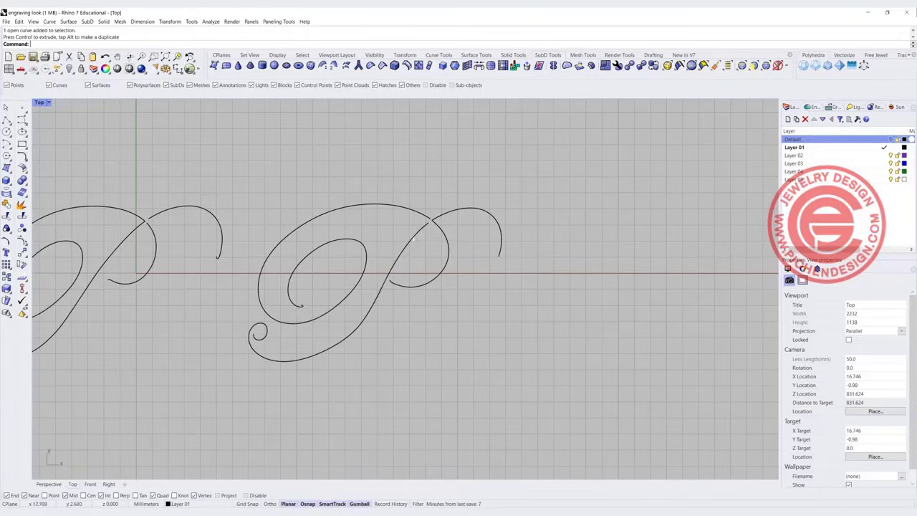
{"action": "left_click", "coordinate": [250, 345]}
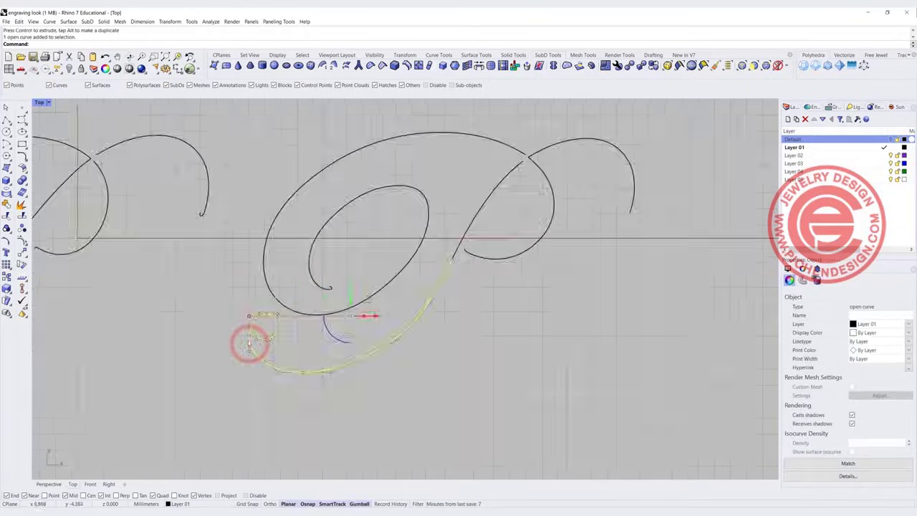
{"action": "scroll", "coordinate": [238, 300], "scroll_direction": "up", "scroll_amount": 2}
{"action": "left_click_drag", "start_coordinate": [257, 280], "coordinate": [316, 348]}
{"action": "key", "text": "Delete"}
Step: Try deleting two more control points at the tail's end, and undo that deletion
{"action": "left_click", "coordinate": [230, 309]}
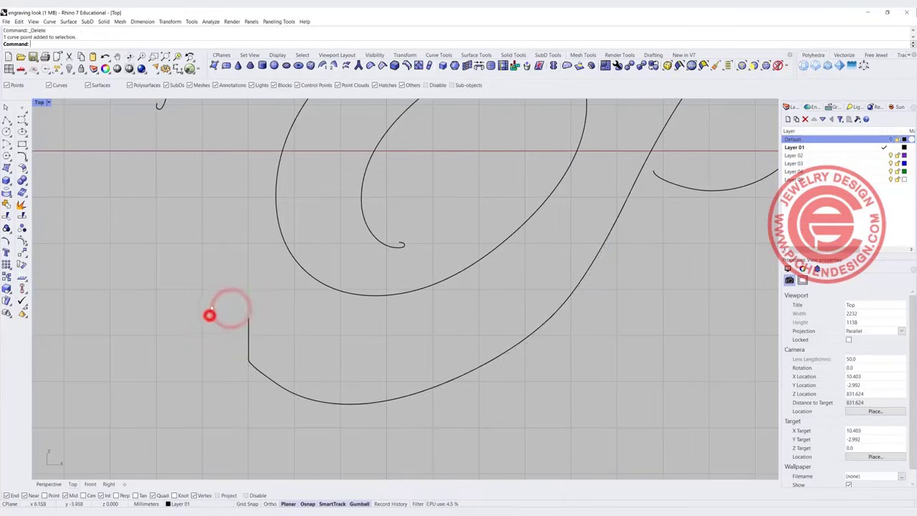
{"action": "left_click", "coordinate": [249, 335]}
{"action": "left_click_drag", "start_coordinate": [203, 296], "coordinate": [269, 352]}
{"action": "key", "text": "Delete"}
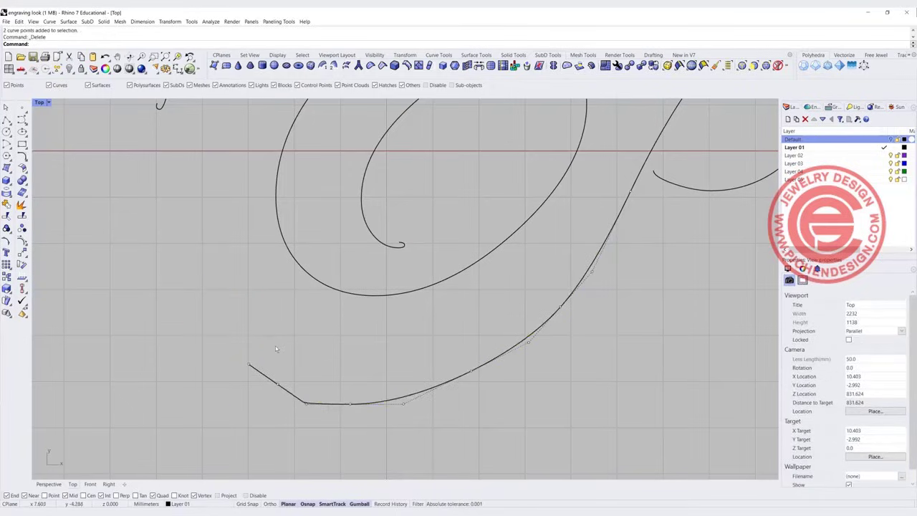
{"action": "key", "text": "ctrl+z"}
Step: Delete the hooked control point at the lower free end of the moved P's right bowl curve
{"action": "scroll", "coordinate": [318, 328], "scroll_direction": "down", "scroll_amount": 4}
{"action": "right_click_drag", "start_coordinate": [366, 364], "coordinate": [347, 371]}
{"action": "left_click", "coordinate": [395, 288]}
{"action": "scroll", "coordinate": [394, 289], "scroll_direction": "up", "scroll_amount": 6}
{"action": "left_click_drag", "start_coordinate": [346, 267], "coordinate": [392, 293]}
{"action": "key", "text": "Delete"}
{"action": "scroll", "coordinate": [391, 283], "scroll_direction": "down", "scroll_amount": 5}
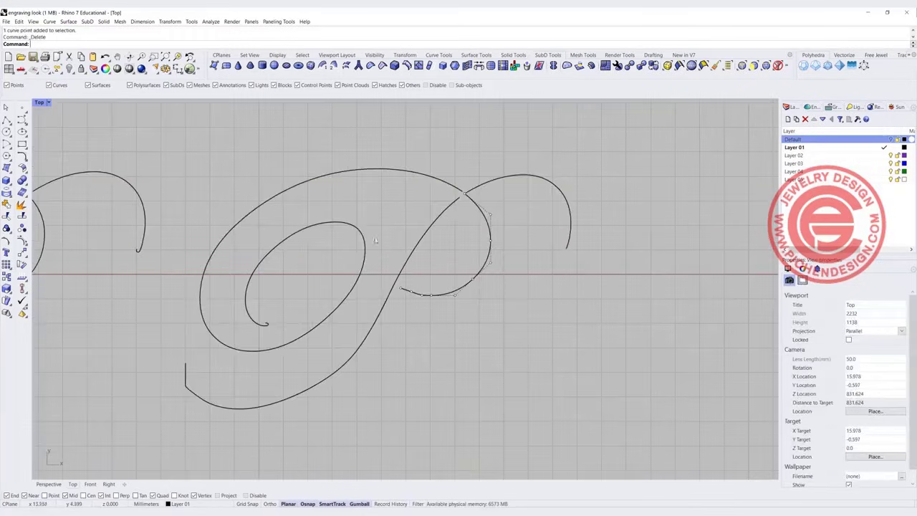
Step: Delete the three control points forming the hook at the inner end of the moved P's spiral
{"action": "scroll", "coordinate": [262, 317], "scroll_direction": "up", "scroll_amount": 5}
{"action": "left_click", "coordinate": [258, 348]}
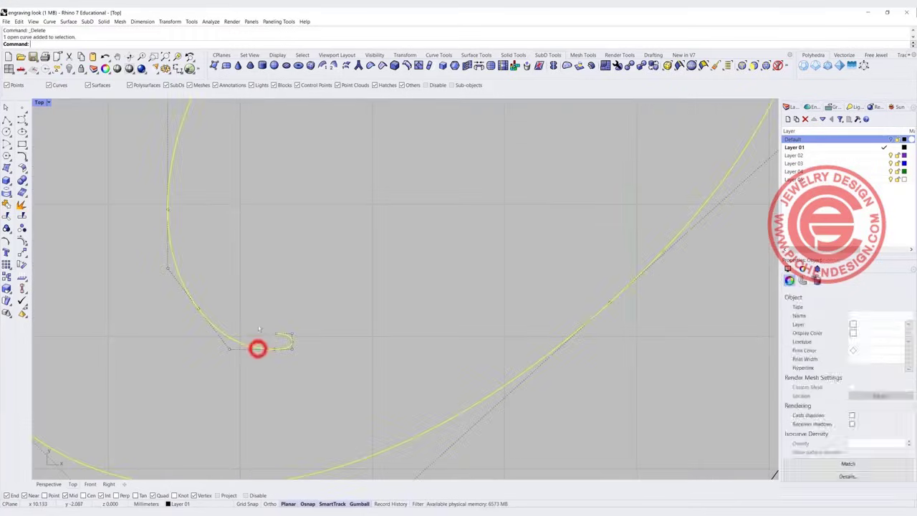
{"action": "left_click_drag", "start_coordinate": [253, 305], "coordinate": [312, 342]}
{"action": "key", "text": "Delete"}
{"action": "scroll", "coordinate": [315, 342], "scroll_direction": "down", "scroll_amount": 4}
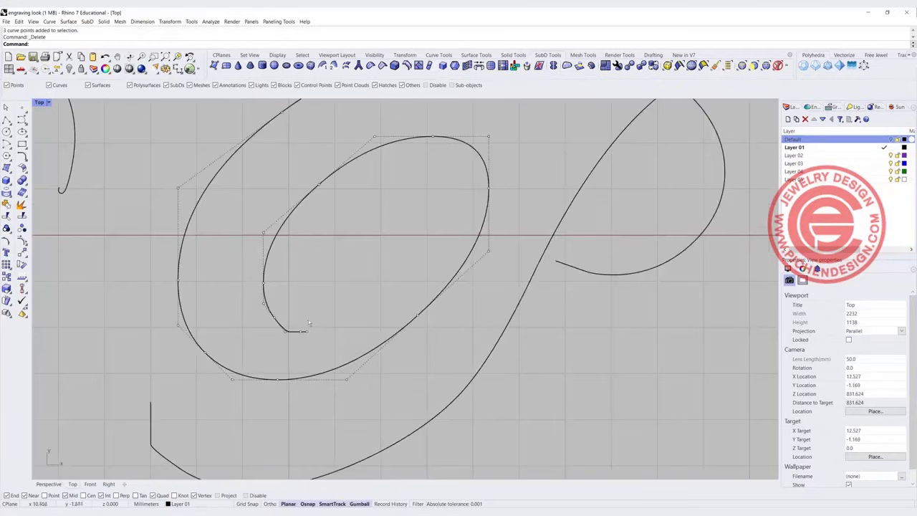
Step: Move the large loop curve's upper-right end point onto the point where the right bowl and upper-right stroke meet
{"action": "left_click", "coordinate": [293, 330]}
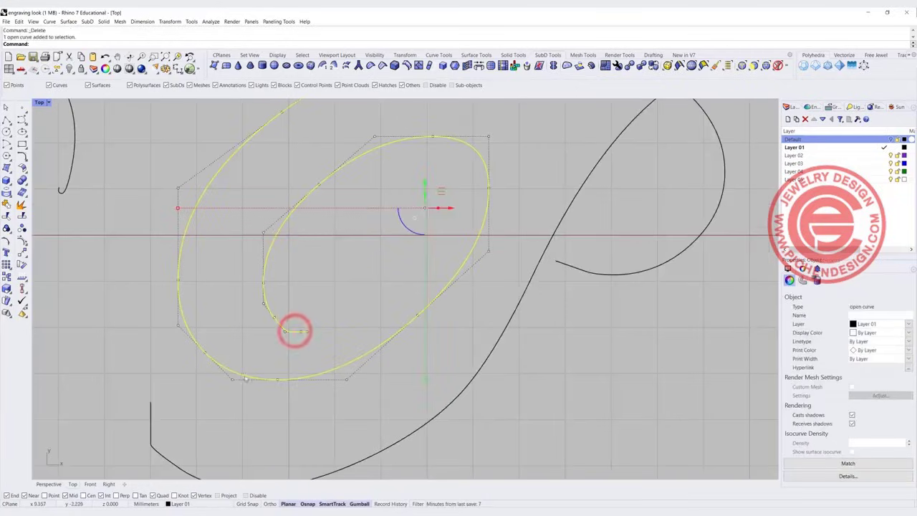
{"action": "scroll", "coordinate": [294, 316], "scroll_direction": "down", "scroll_amount": 3}
{"action": "scroll", "coordinate": [469, 214], "scroll_direction": "up", "scroll_amount": 8}
{"action": "scroll", "coordinate": [467, 211], "scroll_direction": "up", "scroll_amount": 1}
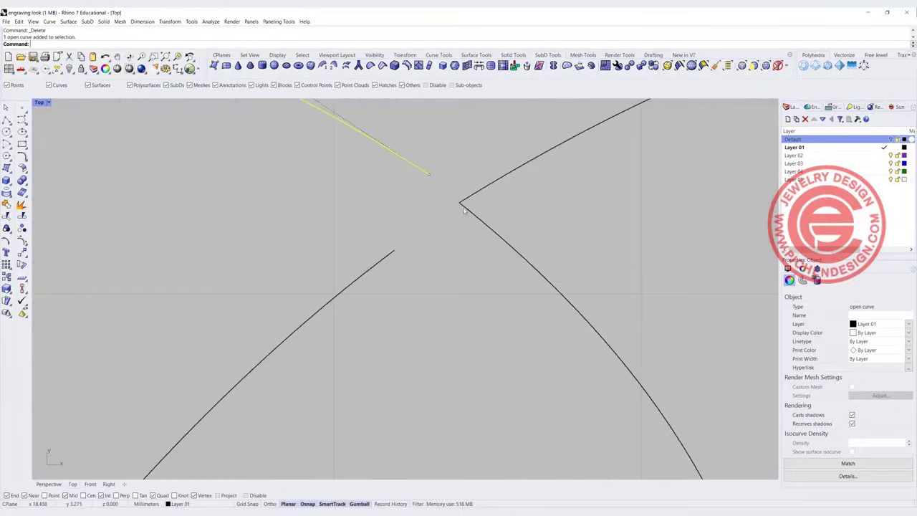
{"action": "left_click", "coordinate": [431, 177]}
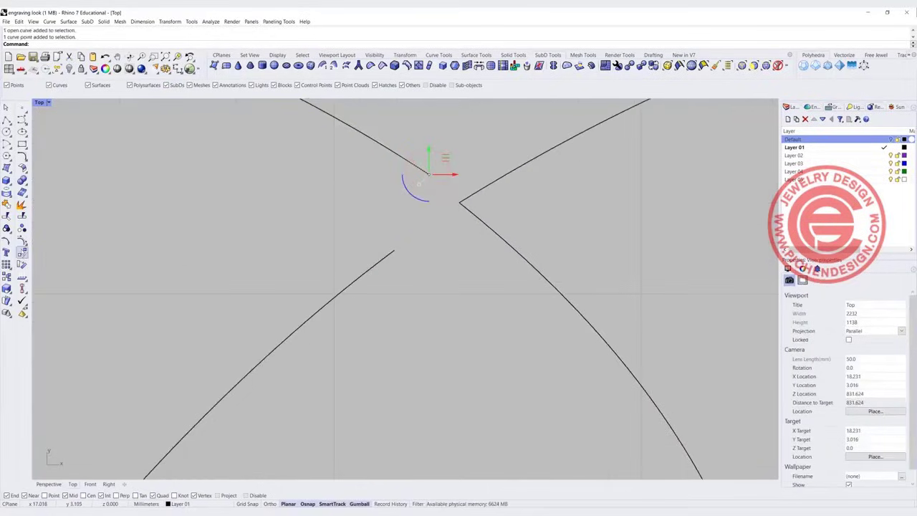
{"action": "left_click", "coordinate": [21, 251]}
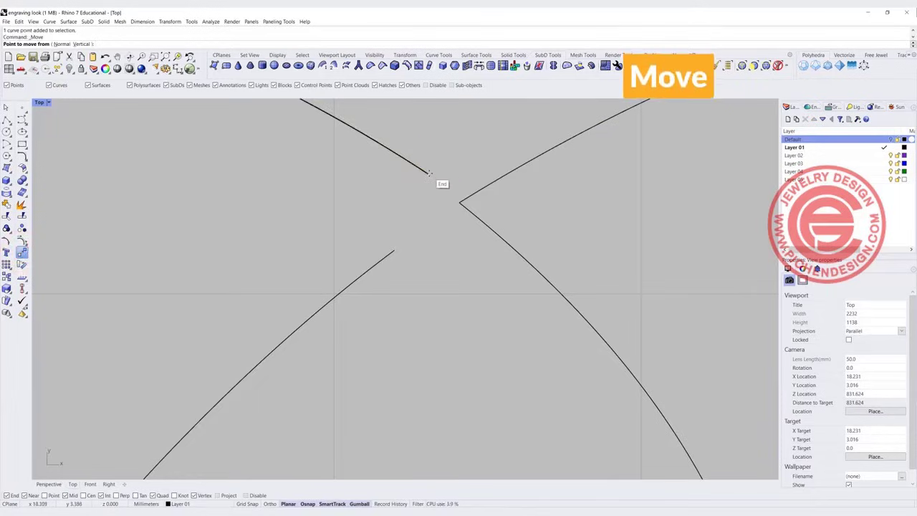
{"action": "left_click", "coordinate": [429, 173]}
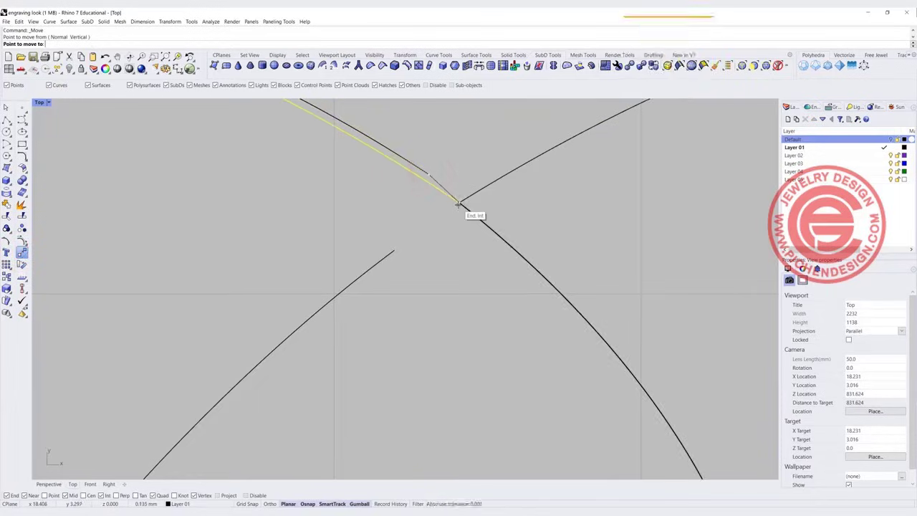
{"action": "left_click", "coordinate": [457, 205]}
{"action": "scroll", "coordinate": [444, 291], "scroll_direction": "down", "scroll_amount": 5}
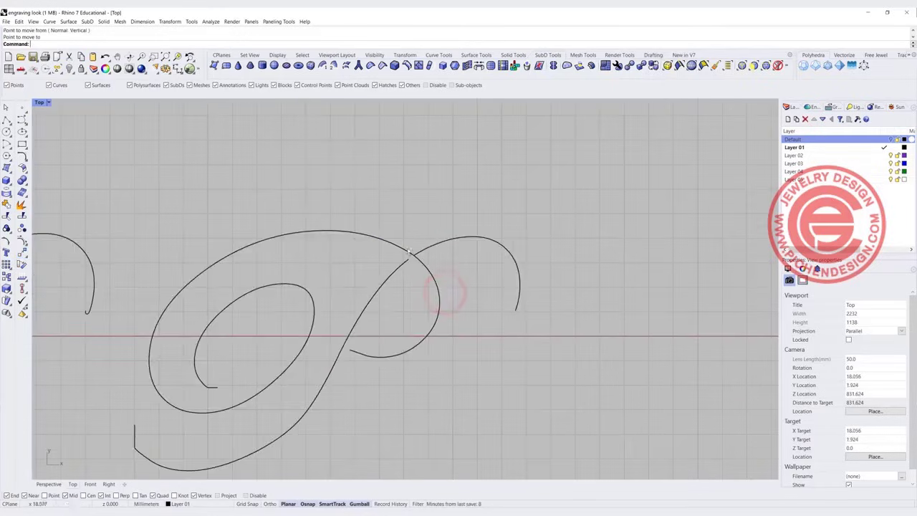
Step: Join the right bowl curve and the large spiral loop curve into one open curve
{"action": "scroll", "coordinate": [408, 252], "scroll_direction": "up", "scroll_amount": 2}
{"action": "left_click", "coordinate": [428, 262]}
{"action": "left_click", "coordinate": [404, 242], "text": "shift"}
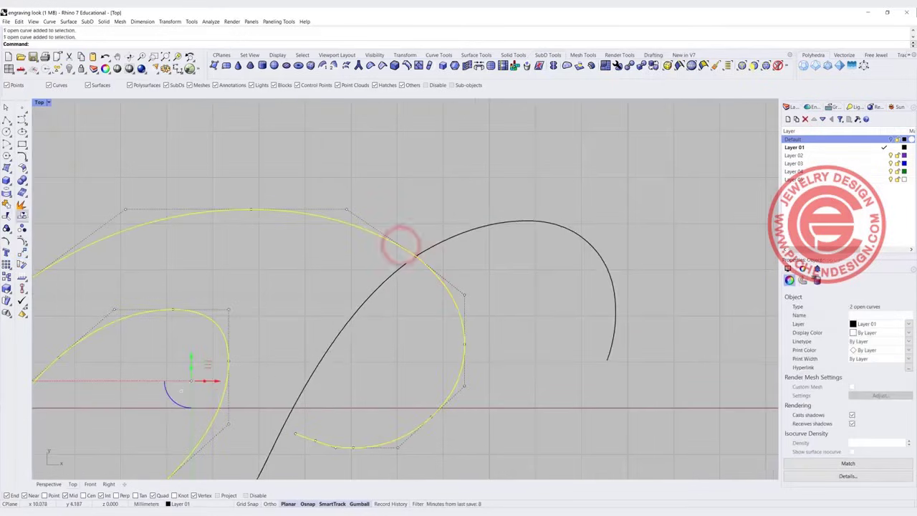
{"action": "left_click", "coordinate": [6, 204]}
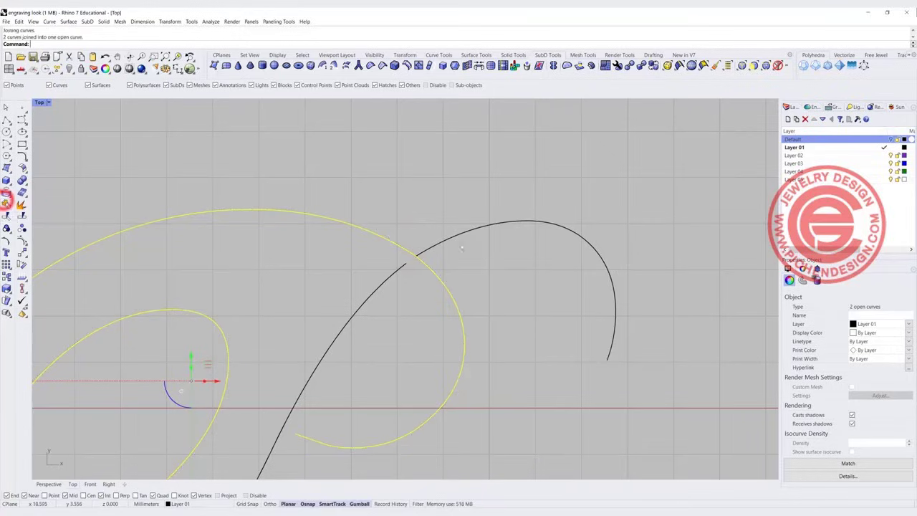
Step: Bridge the gap between the stem and the upper-right stroke with an adjustable curve blend, using Tangency at both ends
{"action": "left_click", "coordinate": [418, 254]}
{"action": "scroll", "coordinate": [420, 251], "scroll_direction": "up", "scroll_amount": 4}
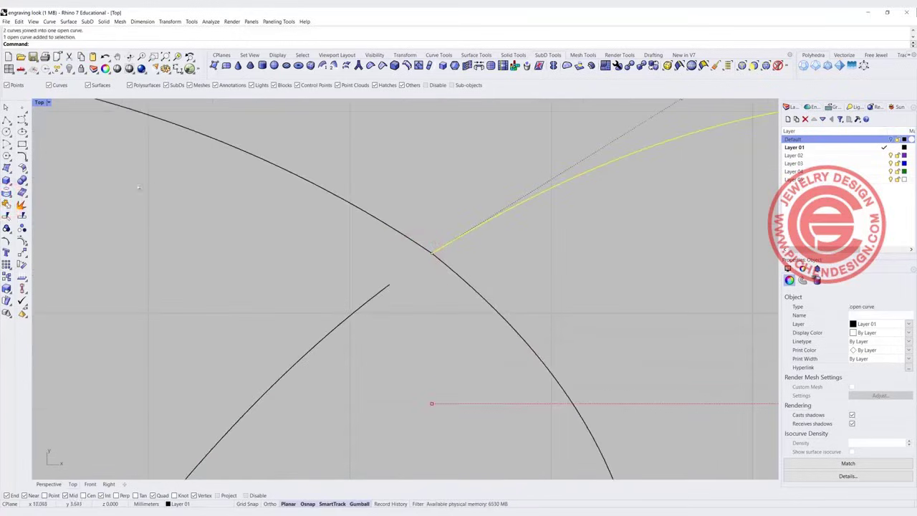
{"action": "left_click", "coordinate": [21, 157]}
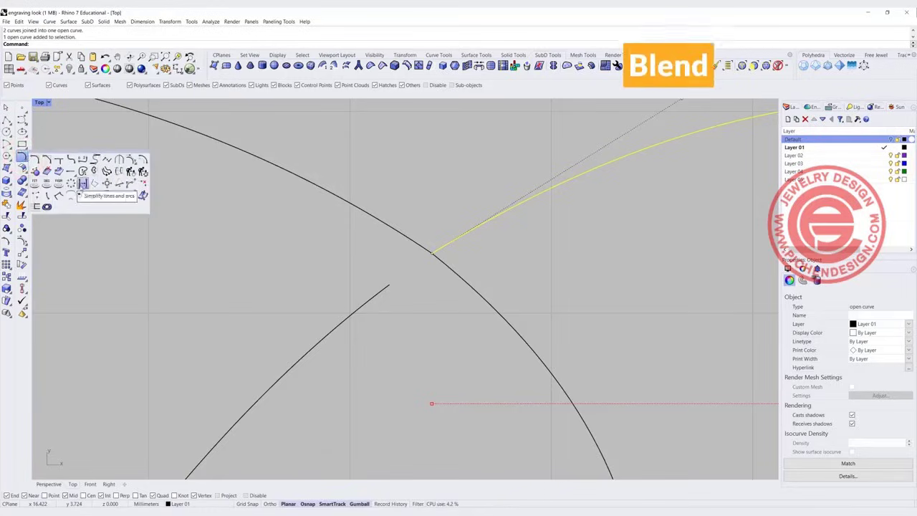
{"action": "left_click", "coordinate": [80, 157]}
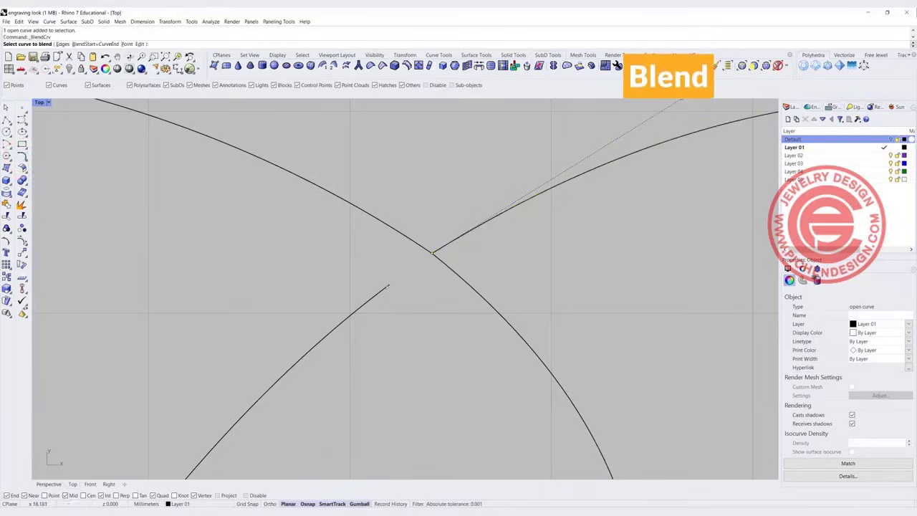
{"action": "left_click", "coordinate": [386, 287]}
{"action": "left_click", "coordinate": [439, 248]}
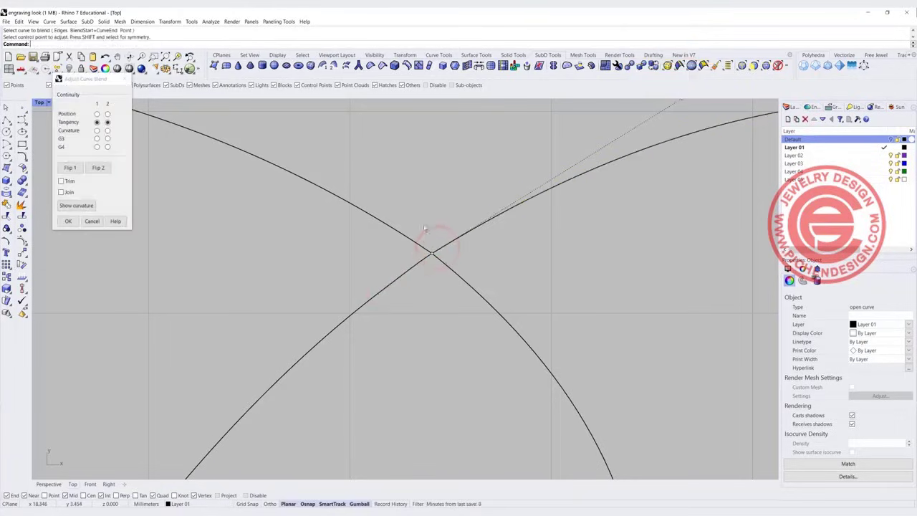
{"action": "key", "text": "Return"}
Step: Join the blend, upper-right stroke, stem and lower tail into one continuous open curve
{"action": "left_click", "coordinate": [418, 265]}
{"action": "left_click", "coordinate": [443, 245], "text": "shift"}
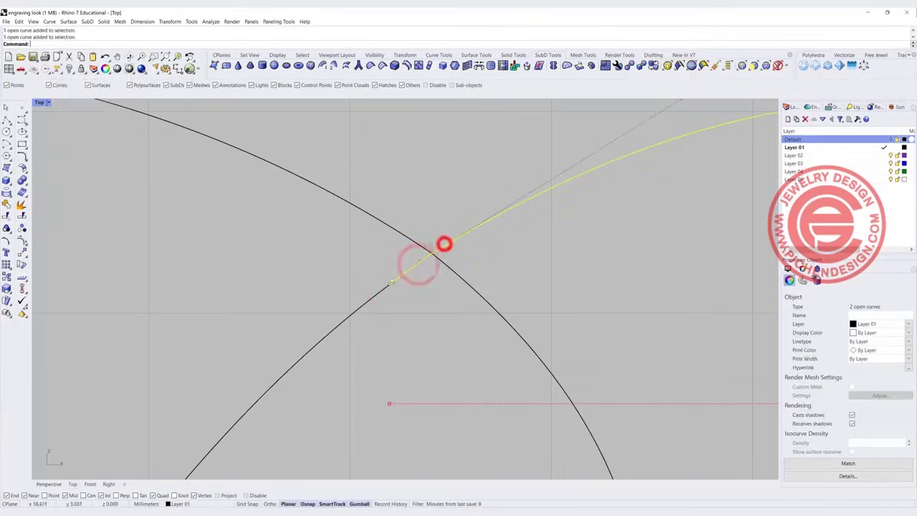
{"action": "left_click", "coordinate": [376, 294], "text": "shift"}
{"action": "left_click", "coordinate": [6, 205]}
{"action": "scroll", "coordinate": [353, 216], "scroll_direction": "down", "scroll_amount": 5}
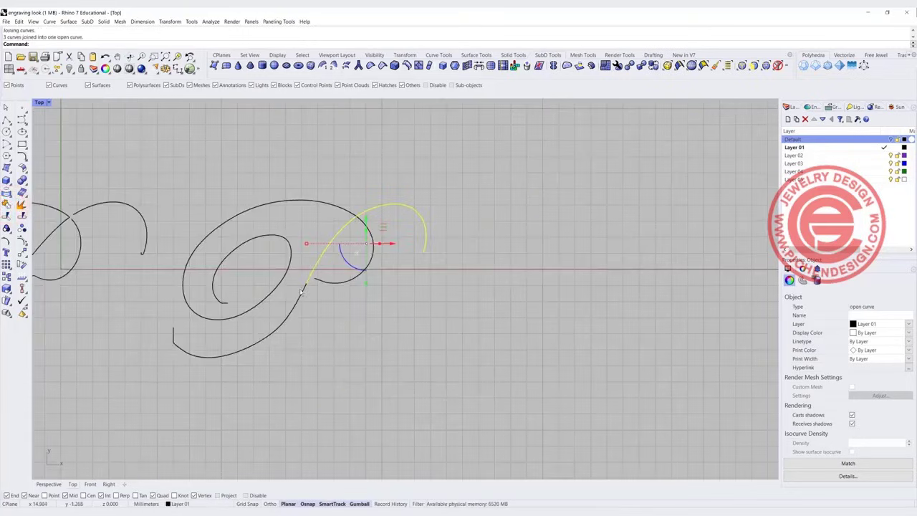
{"action": "left_click", "coordinate": [302, 291], "text": "shift"}
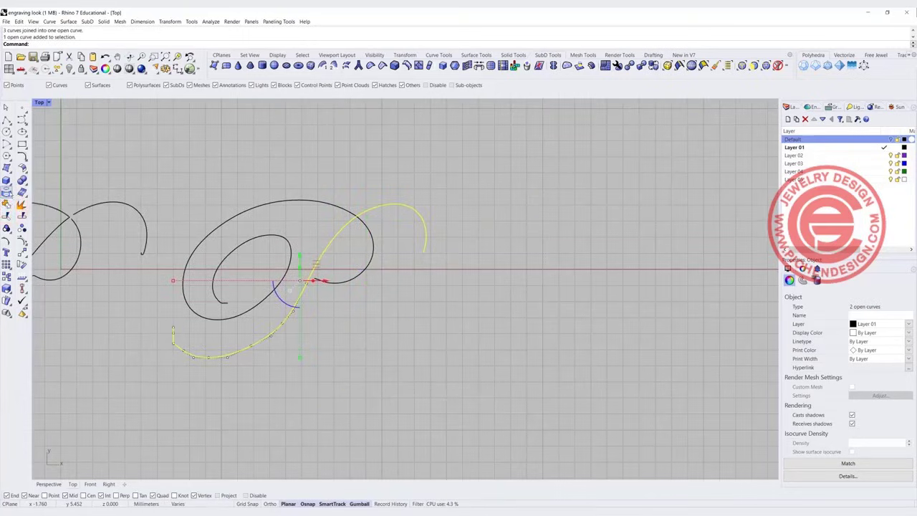
{"action": "left_click", "coordinate": [6, 205]}
Step: Rebuild the joined upper stroke, stem and lower tail curve with 12 points at degree 3, preserving end tangent directions
{"action": "scroll", "coordinate": [346, 271], "scroll_direction": "up", "scroll_amount": 3}
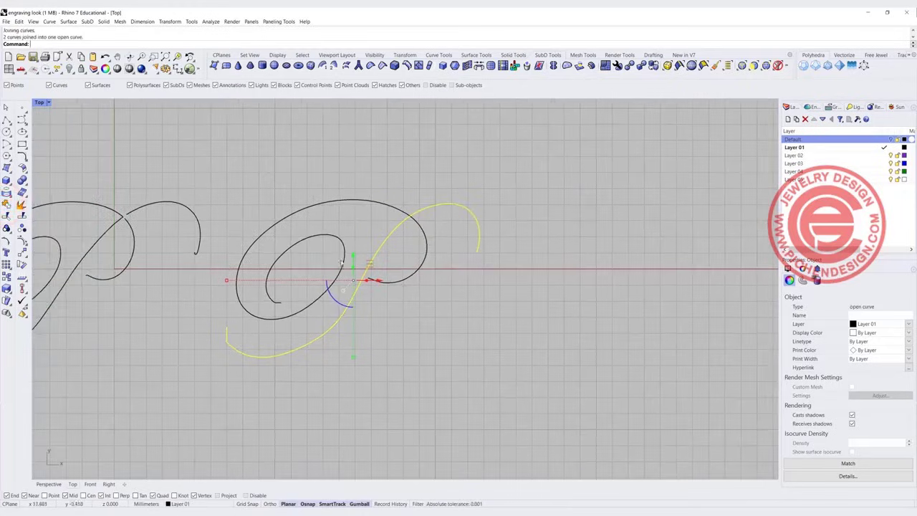
{"action": "left_click", "coordinate": [432, 292]}
{"action": "left_click", "coordinate": [527, 324]}
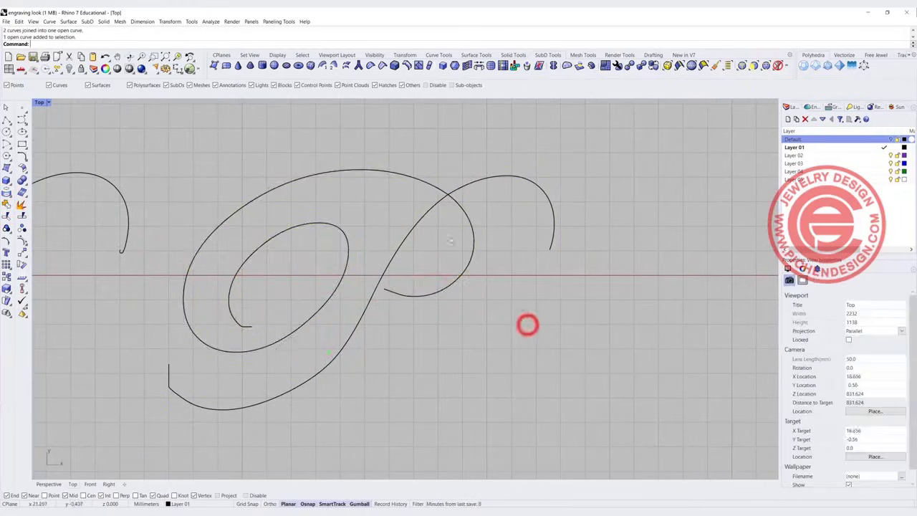
{"action": "left_click", "coordinate": [483, 184]}
{"action": "left_click", "coordinate": [341, 345]}
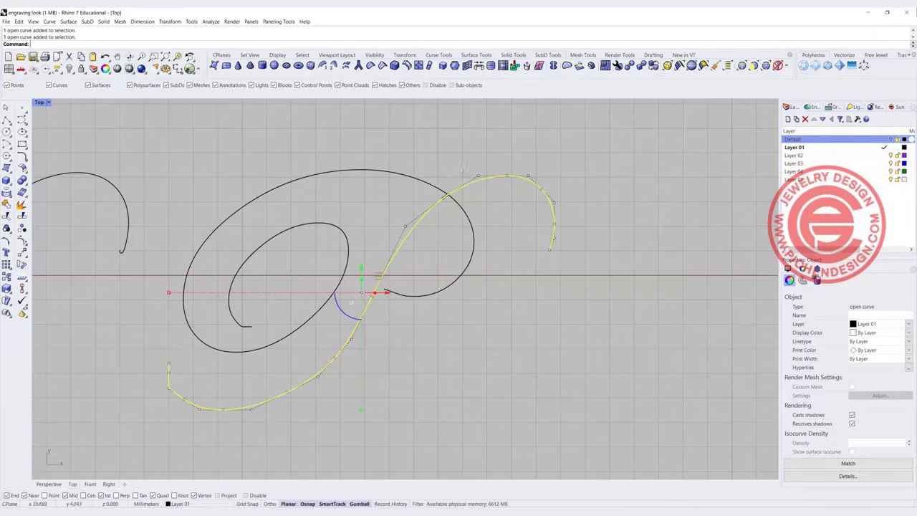
{"action": "key", "text": "ctrl+j"}
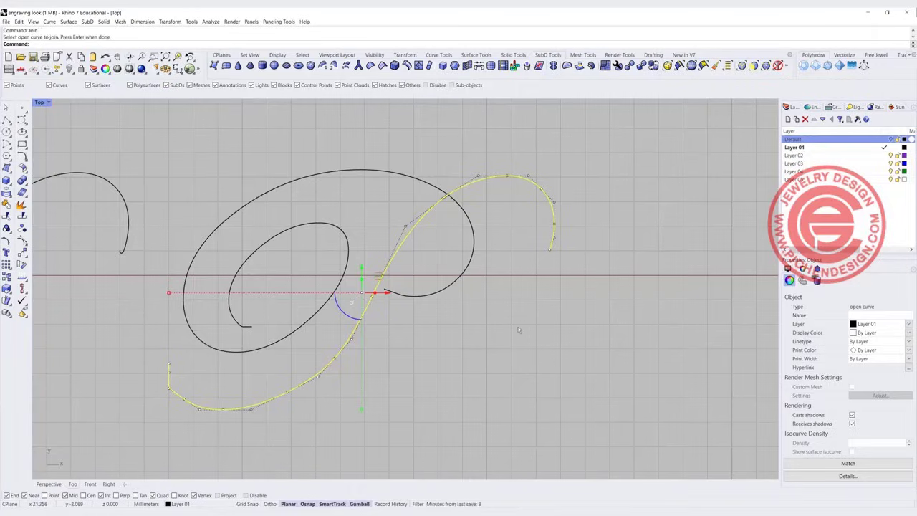
{"action": "type", "text": "Rebuild"}
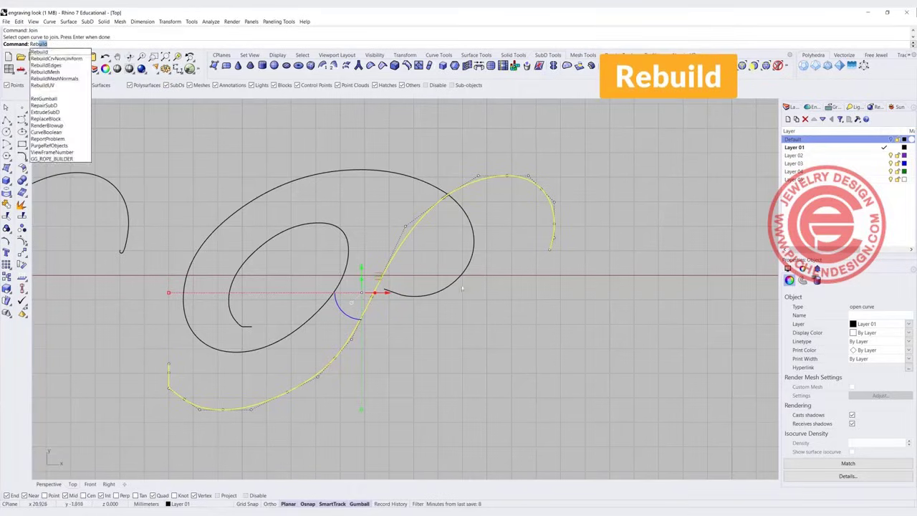
{"action": "left_click", "coordinate": [50, 51]}
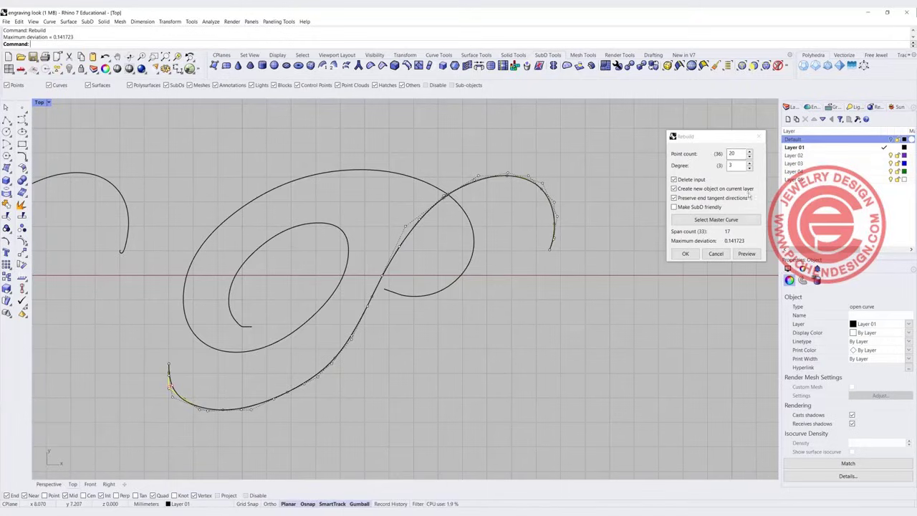
{"action": "scroll", "coordinate": [174, 390], "scroll_direction": "up", "scroll_amount": 6}
{"action": "scroll", "coordinate": [409, 331], "scroll_direction": "down", "scroll_amount": 10}
{"action": "double_click", "coordinate": [739, 154]}
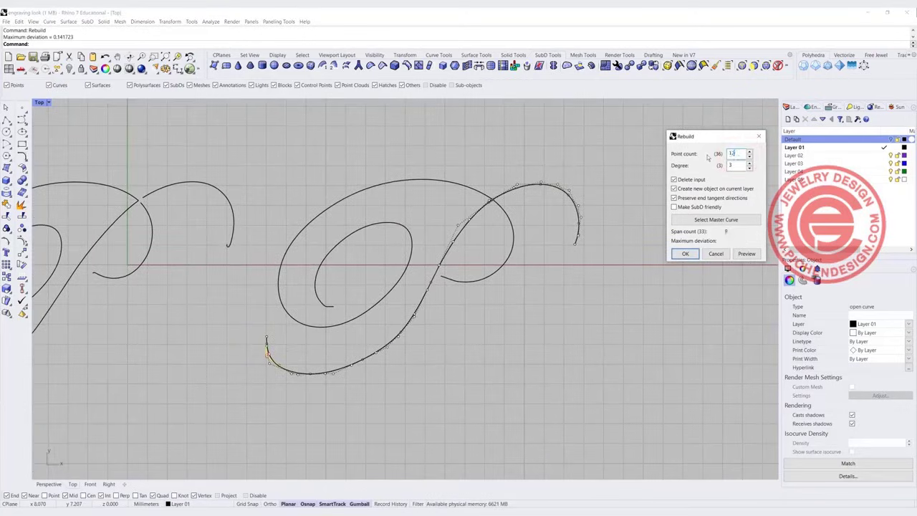
{"action": "key", "text": "Tab"}
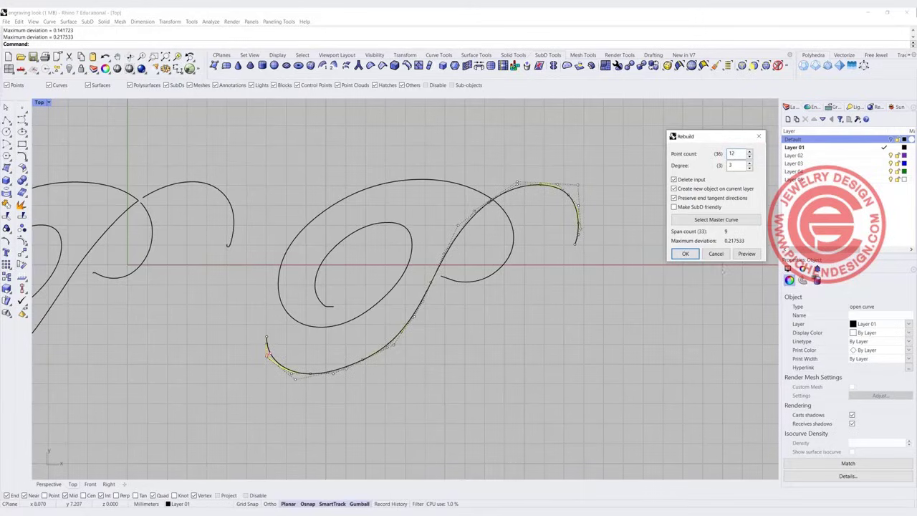
{"action": "left_click", "coordinate": [685, 254]}
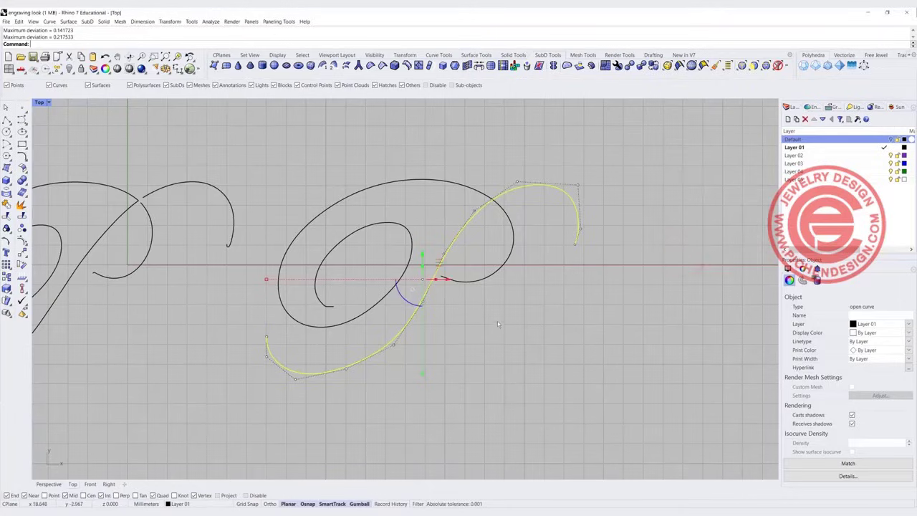
Step: Rebuild the spiral loop and right bowl curve with 18 points at degree 3
{"action": "left_click", "coordinate": [469, 283]}
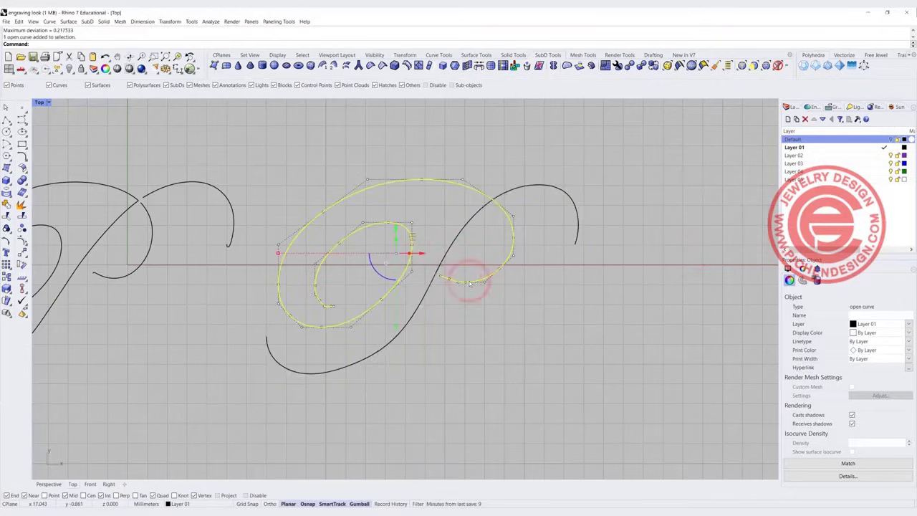
{"action": "right_click", "coordinate": [485, 306]}
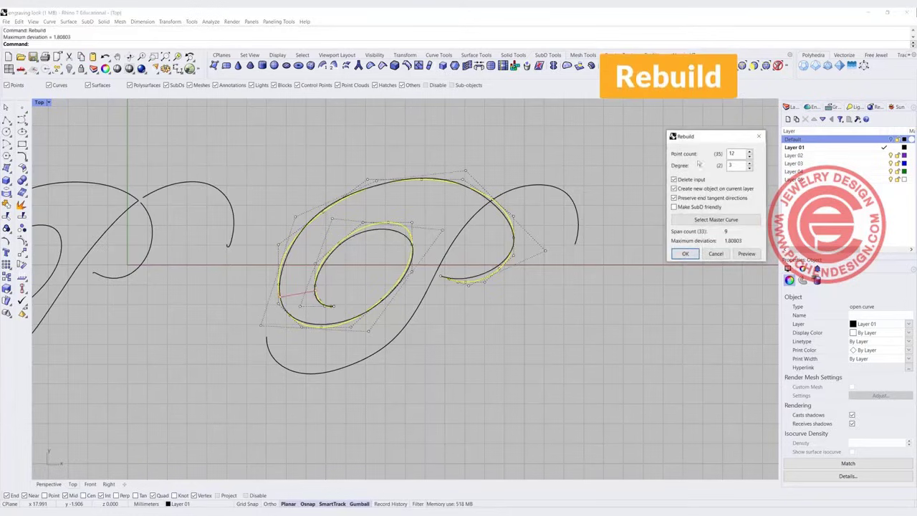
{"action": "type", "text": "12"}
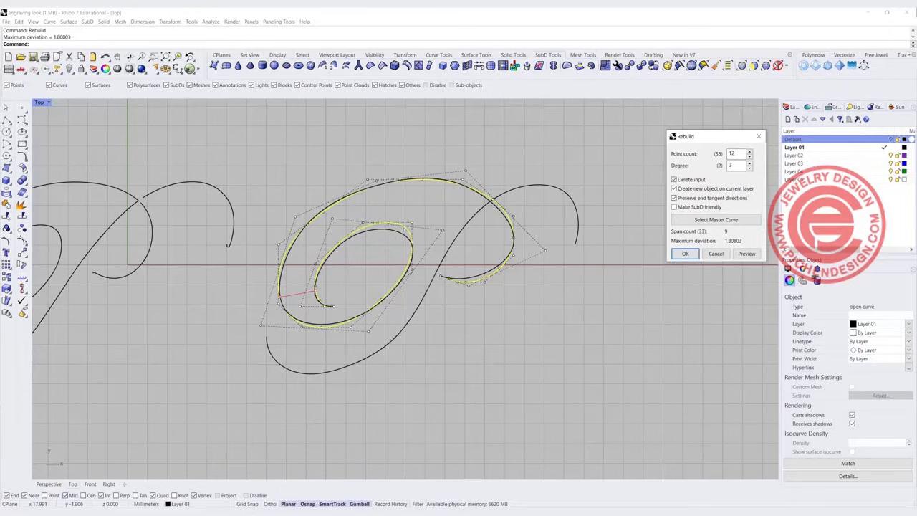
{"action": "type", "text": "18"}
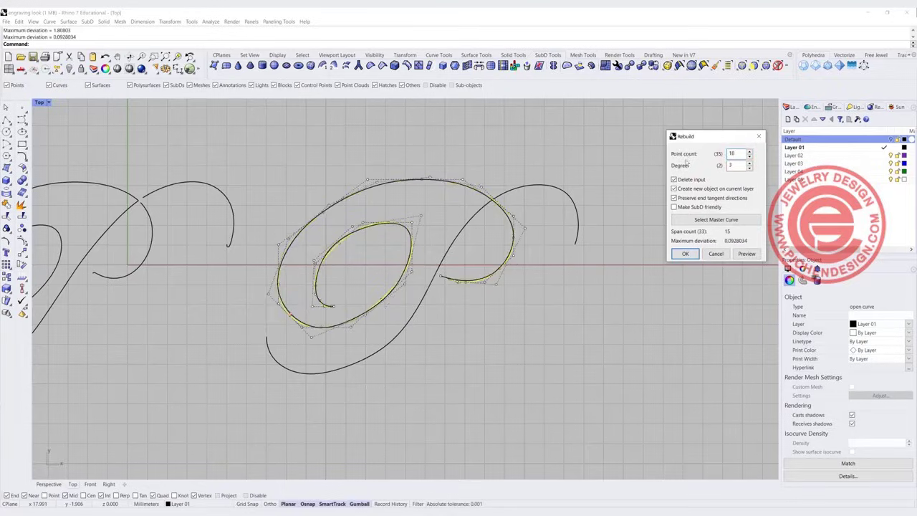
{"action": "left_click", "coordinate": [686, 255]}
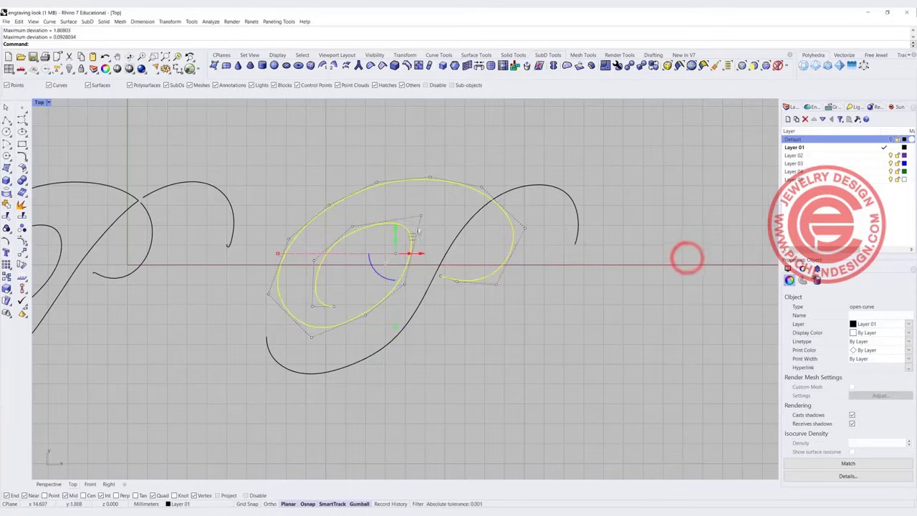
Step: Move the control point at the inner loop's upper right slightly inward to round that corner
{"action": "left_click", "coordinate": [422, 216]}
{"action": "mouse_move", "coordinate": [433, 214]}
{"action": "left_mouse_down"}
{"action": "mouse_move", "coordinate": [423, 212]}
{"action": "mouse_move", "coordinate": [437, 203]}
{"action": "mouse_move", "coordinate": [430, 219]}
{"action": "left_mouse_up"}
{"action": "left_click", "coordinate": [508, 344]}
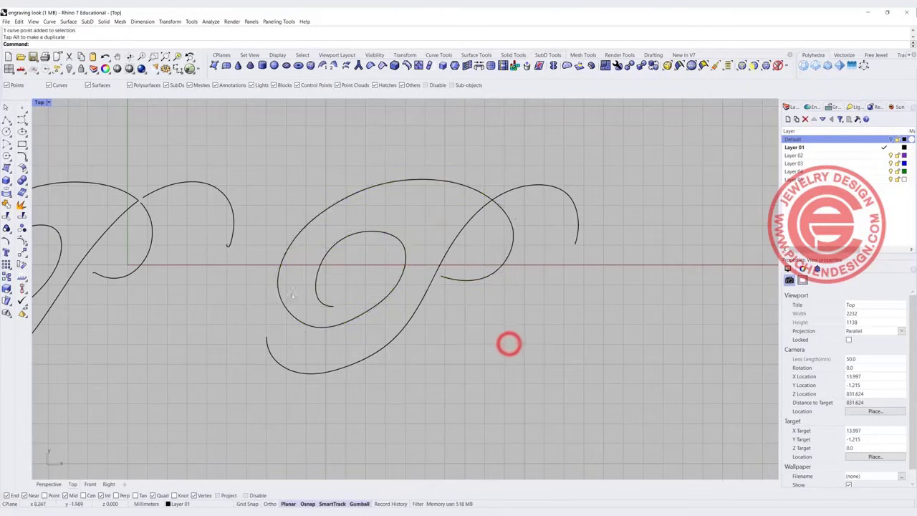
Step: Adjust the spiral's lower-left outer control point and the points at its inner end to refine the loop's shape
{"action": "left_click", "coordinate": [323, 306]}
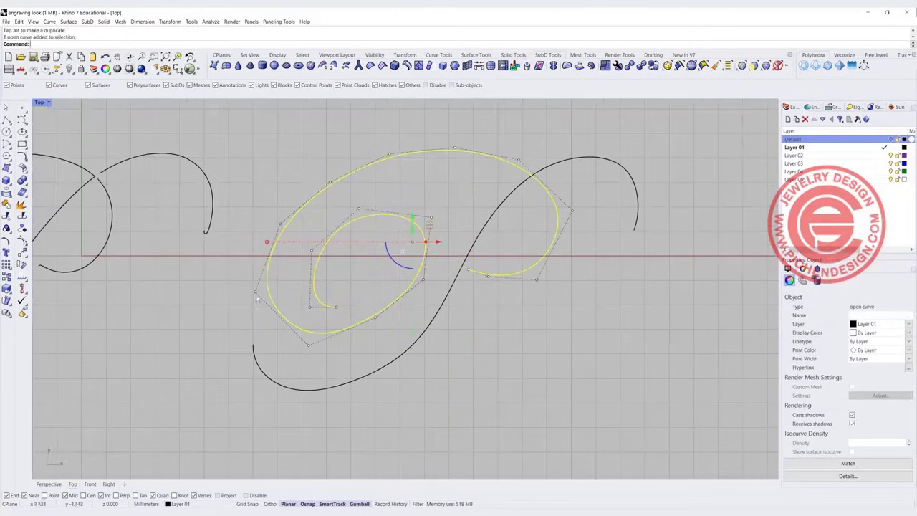
{"action": "scroll", "coordinate": [318, 303], "scroll_direction": "up", "scroll_amount": 1}
{"action": "left_click", "coordinate": [254, 290]}
{"action": "left_click_drag", "start_coordinate": [273, 275], "coordinate": [358, 326]}
{"action": "left_click", "coordinate": [335, 307]}
{"action": "left_click_drag", "start_coordinate": [339, 290], "coordinate": [333, 279]}
{"action": "key", "text": "Escape"}
{"action": "key", "text": "Escape"}
{"action": "scroll", "coordinate": [532, 367], "scroll_direction": "down", "scroll_amount": 6}
{"action": "right_click_drag", "start_coordinate": [532, 366], "coordinate": [507, 270]}
{"action": "scroll", "coordinate": [508, 272], "scroll_direction": "up", "scroll_amount": 1}
Step: Try shifting the three control points at the right bowl's lower end to the right, then undo the move
{"action": "left_click", "coordinate": [516, 262]}
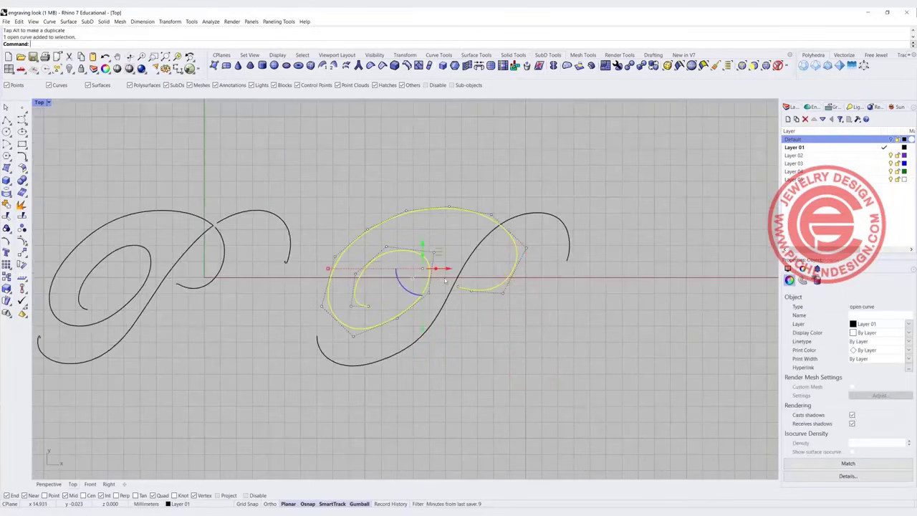
{"action": "left_click_drag", "start_coordinate": [445, 281], "coordinate": [514, 306]}
{"action": "left_click_drag", "start_coordinate": [499, 273], "coordinate": [507, 274]}
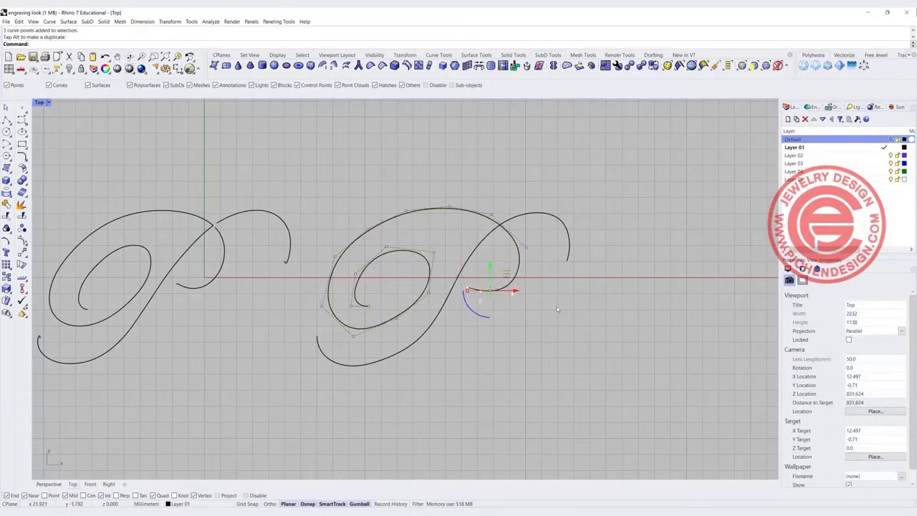
{"action": "key", "text": "ctrl+z"}
{"action": "left_click", "coordinate": [598, 330]}
Step: Delete all curves of the original letter P beside the rebuilt copy, including the leftover fragment of its upper stroke
{"action": "scroll", "coordinate": [399, 254], "scroll_direction": "down", "scroll_amount": 2}
{"action": "scroll", "coordinate": [422, 271], "scroll_direction": "up", "scroll_amount": 2}
{"action": "scroll", "coordinate": [423, 272], "scroll_direction": "up", "scroll_amount": 1}
{"action": "scroll", "coordinate": [382, 282], "scroll_direction": "down", "scroll_amount": 2}
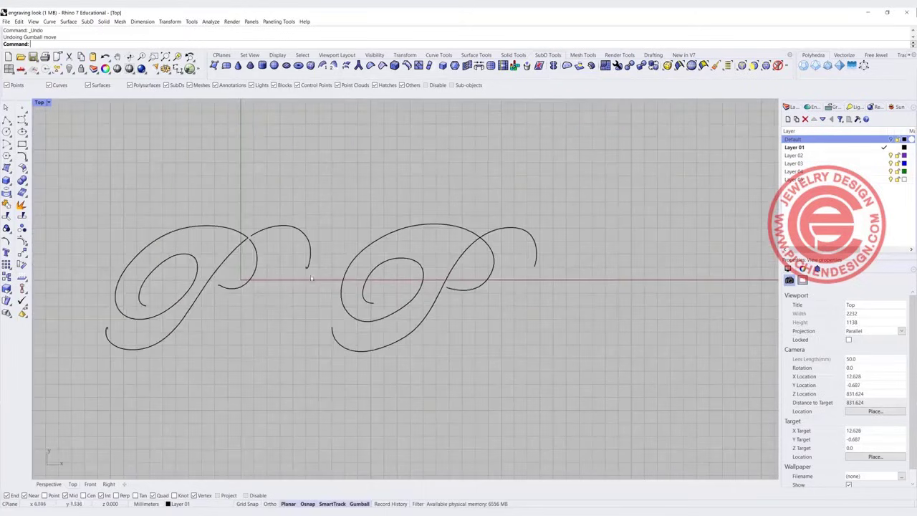
{"action": "left_click_drag", "start_coordinate": [291, 318], "coordinate": [212, 265]}
{"action": "key", "text": "Delete"}
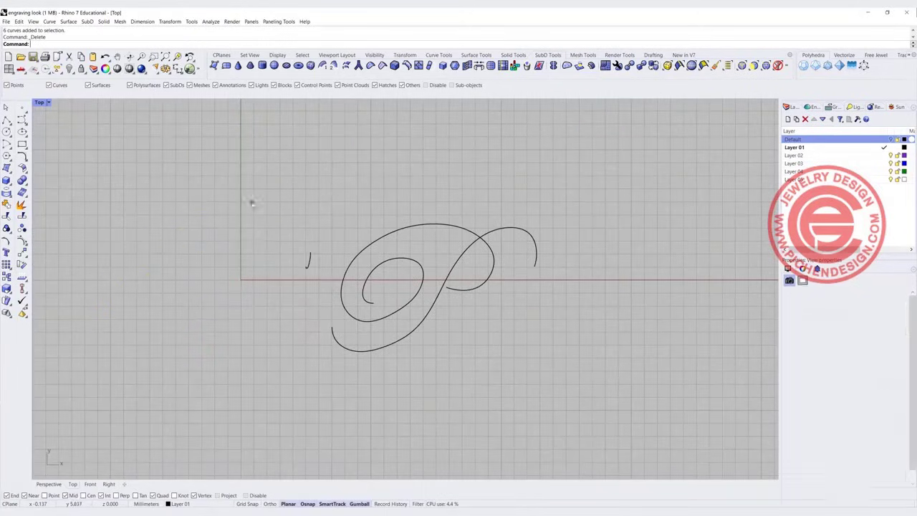
{"action": "left_click_drag", "start_coordinate": [252, 203], "coordinate": [330, 283]}
{"action": "key", "text": "Delete"}
Step: Move both rebuilt curves of the letter P about 14 mm to the left, onto the origin
{"action": "left_click_drag", "start_coordinate": [280, 188], "coordinate": [555, 366]}
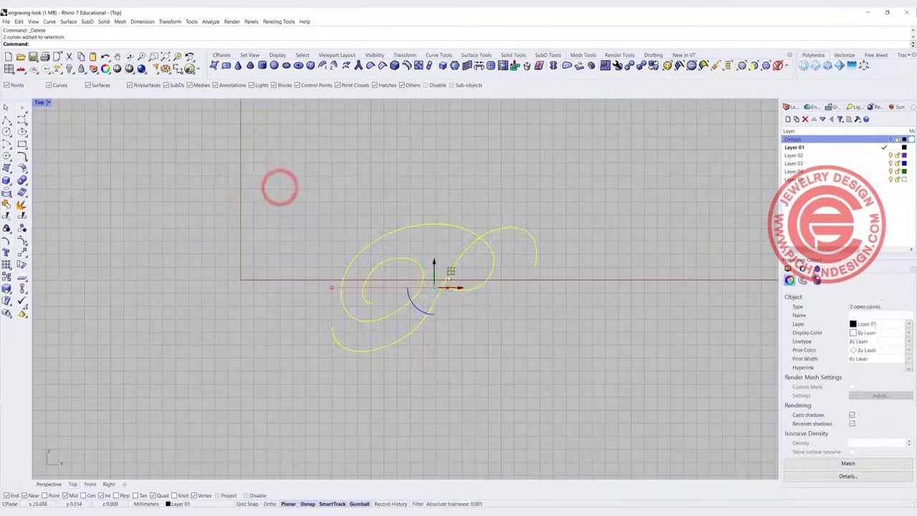
{"action": "left_click_drag", "start_coordinate": [450, 272], "coordinate": [267, 269]}
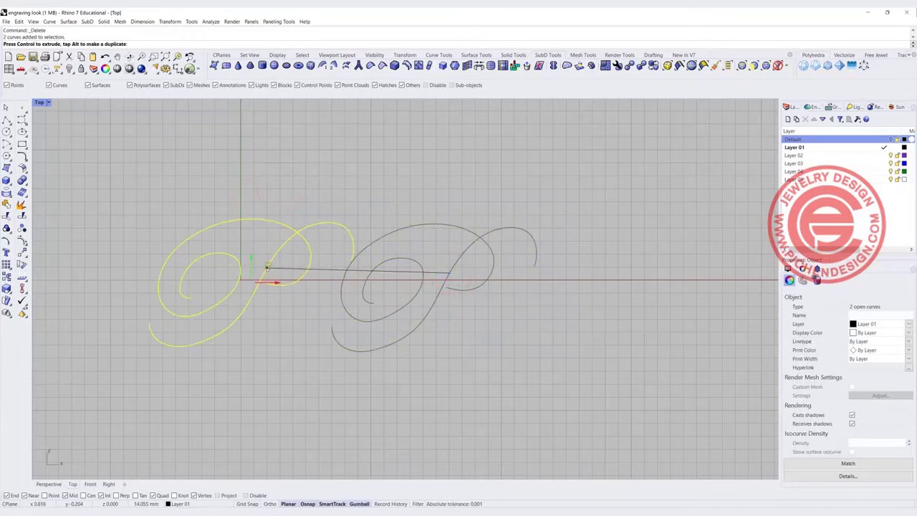
{"action": "left_click", "coordinate": [543, 352]}
{"action": "scroll", "coordinate": [543, 352], "scroll_direction": "up", "scroll_amount": 2}
{"action": "scroll", "coordinate": [324, 282], "scroll_direction": "up", "scroll_amount": 2}
{"action": "right_click_drag", "start_coordinate": [324, 282], "coordinate": [501, 260]}
{"action": "scroll", "coordinate": [389, 305], "scroll_direction": "down", "scroll_amount": 2}
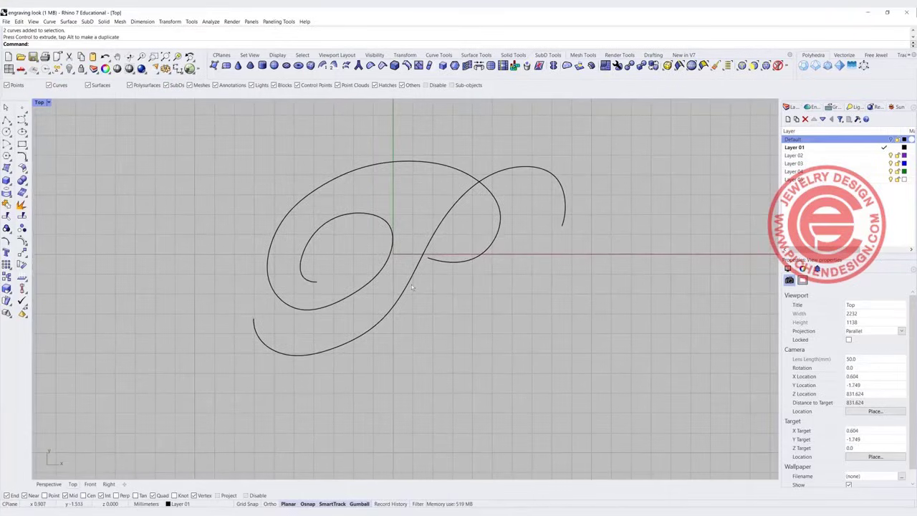
Step: Switch to the browser and examine the graver tip shapes and angles on Contenti's GRS C-Max Carbide V-Point Gravers page
{"action": "mouse_move", "coordinate": [174, 511]}
{"action": "left_click", "coordinate": [204, 487]}
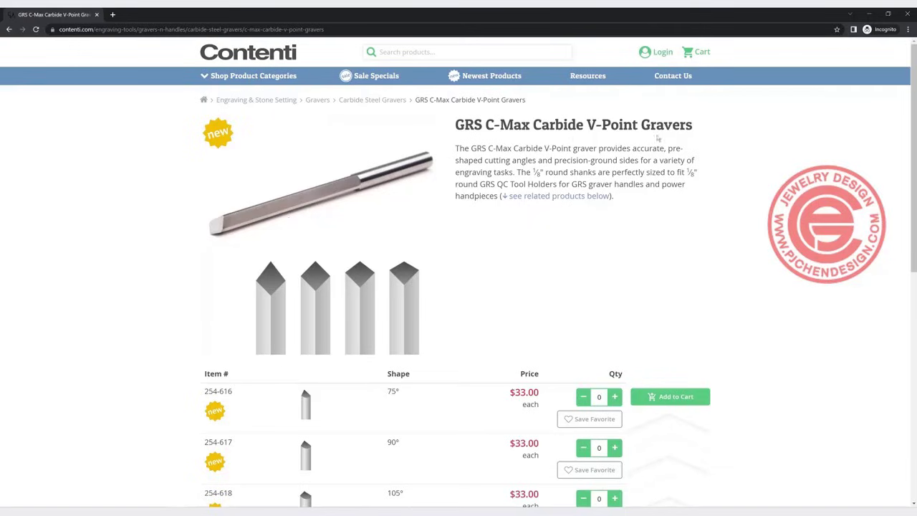
{"action": "scroll", "coordinate": [433, 295], "scroll_direction": "down", "scroll_amount": 2}
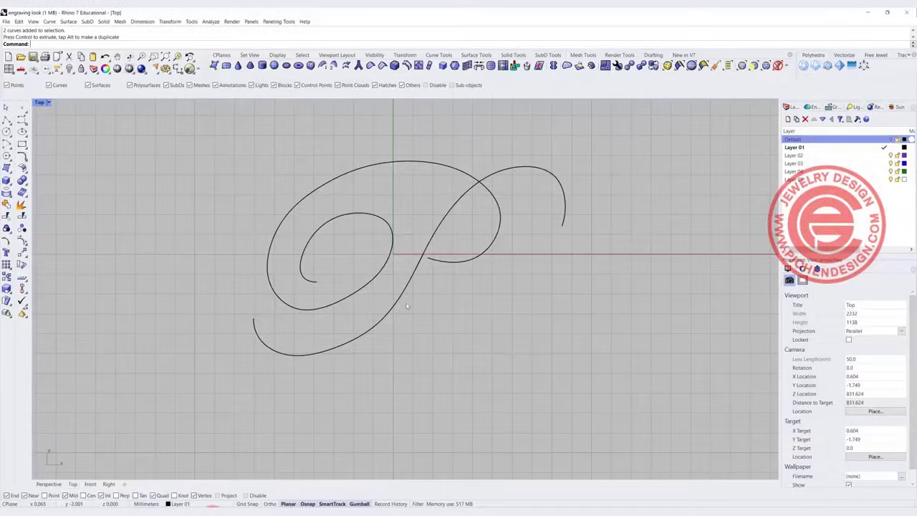
Step: Draw an upright square about 1.28 mm wide in the Front view, centred on the stem curve just below the X axis
{"action": "double_click", "coordinate": [40, 102]}
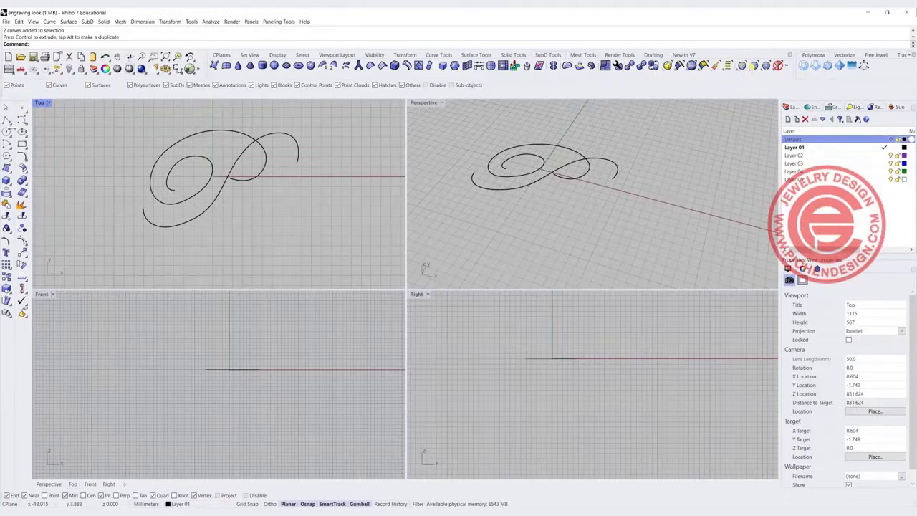
{"action": "left_click", "coordinate": [25, 147]}
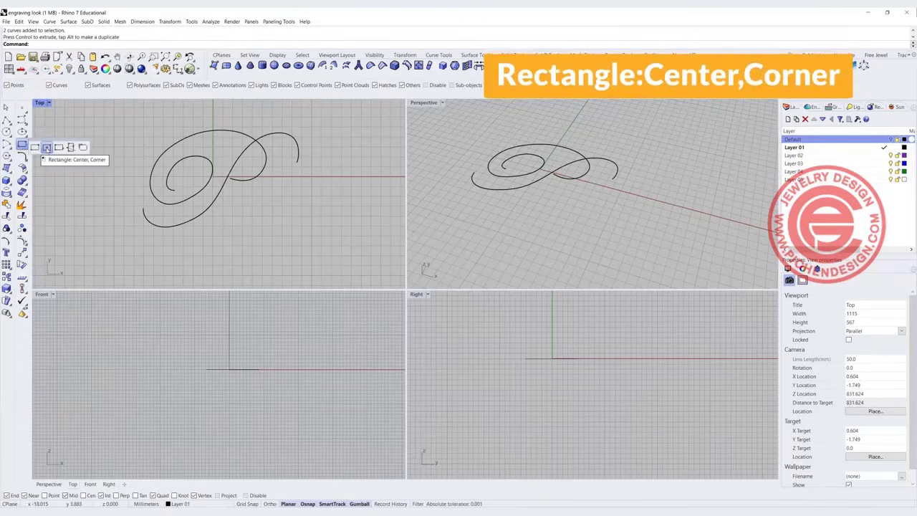
{"action": "left_click", "coordinate": [46, 147]}
{"action": "scroll", "coordinate": [225, 185], "scroll_direction": "up", "scroll_amount": 3}
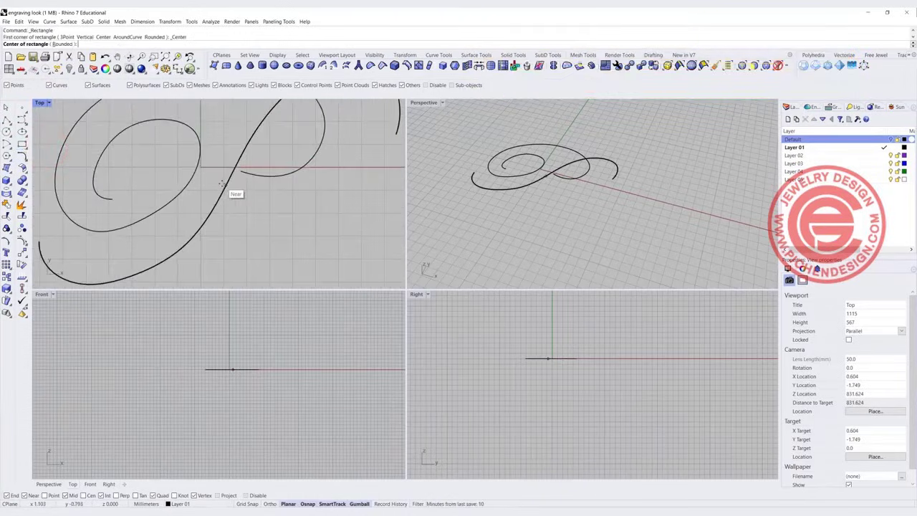
{"action": "left_click", "coordinate": [223, 184]}
{"action": "scroll", "coordinate": [215, 391], "scroll_direction": "up", "scroll_amount": 5}
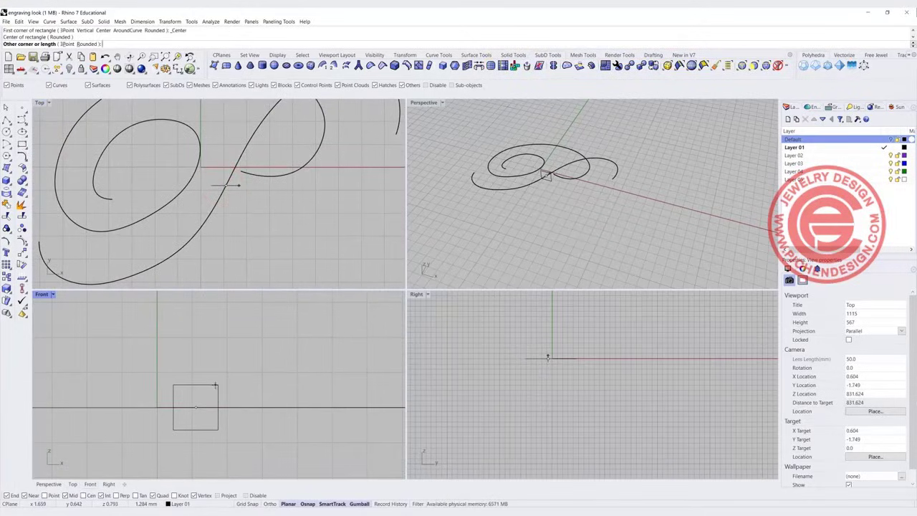
{"action": "left_click", "coordinate": [215, 385]}
Step: Rotate the upright square 45 degrees in the Front view to form a diamond profile
{"action": "left_click", "coordinate": [237, 186]}
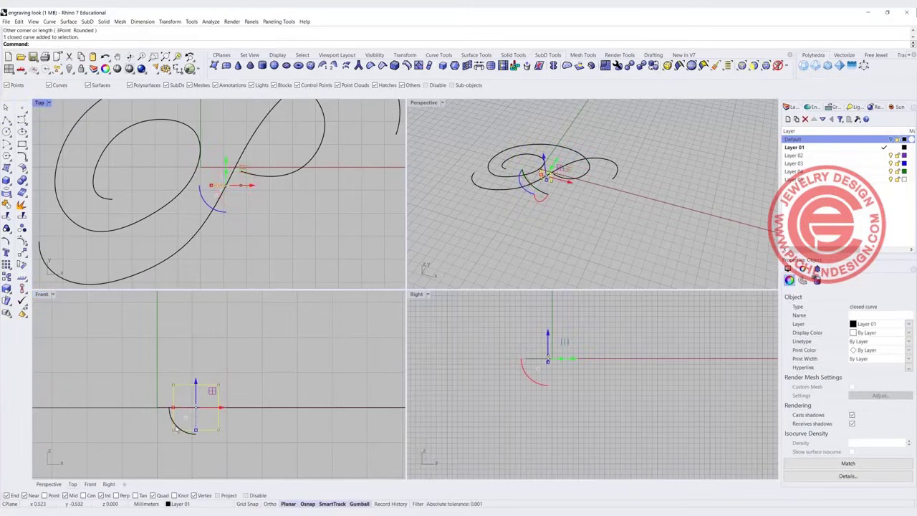
{"action": "left_click", "coordinate": [174, 426]}
{"action": "type", "text": "45"}
{"action": "key", "text": "Return"}
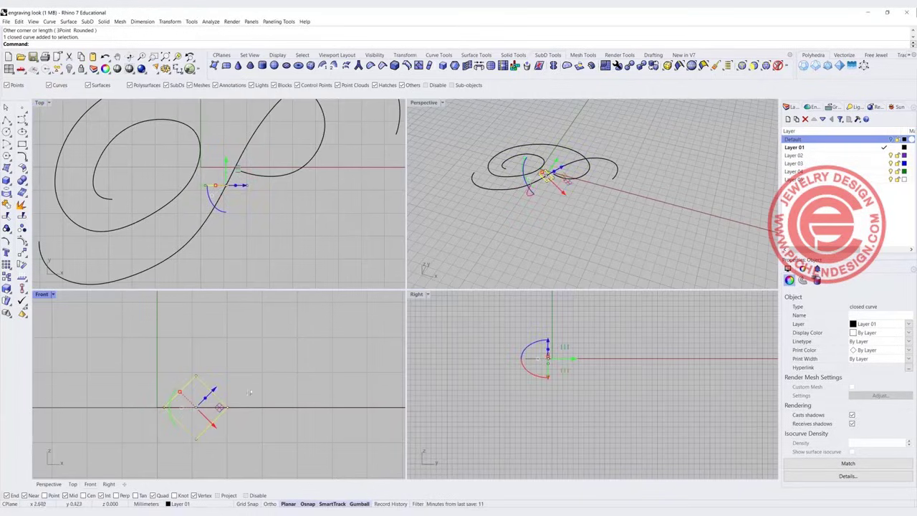
{"action": "left_click", "coordinate": [251, 370]}
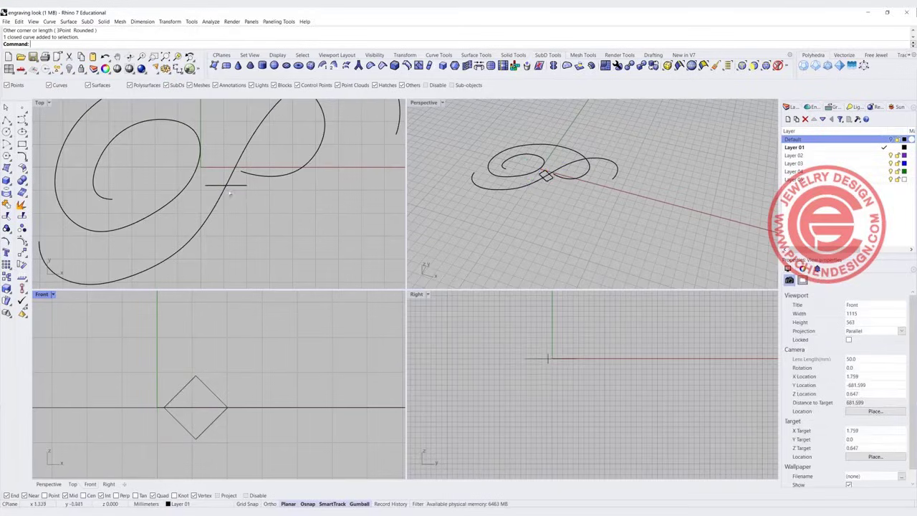
Step: Rotate the diamond profile about 27 degrees clockwise in the Top view so it stands perpendicular to the stem curve
{"action": "right_click_drag", "start_coordinate": [232, 193], "coordinate": [245, 216]}
{"action": "double_click", "coordinate": [43, 101]}
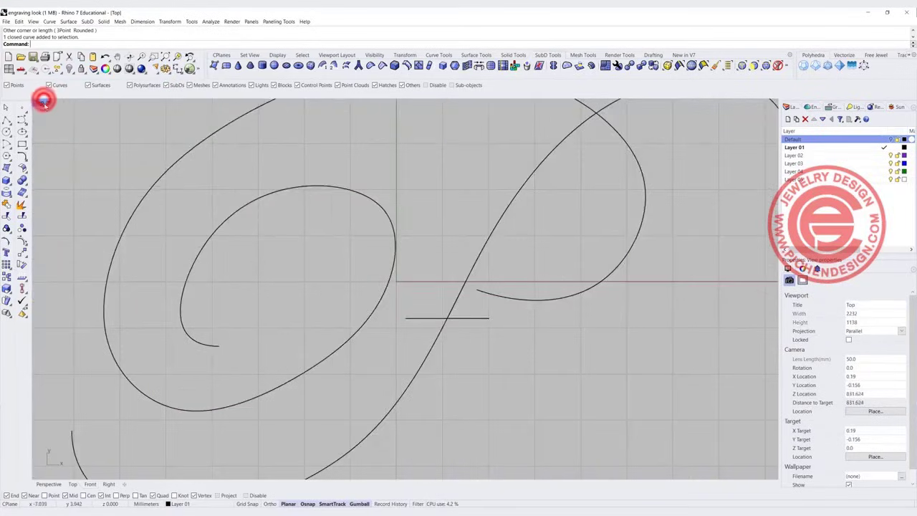
{"action": "right_click_drag", "start_coordinate": [482, 319], "coordinate": [423, 281]}
{"action": "left_click", "coordinate": [421, 281]}
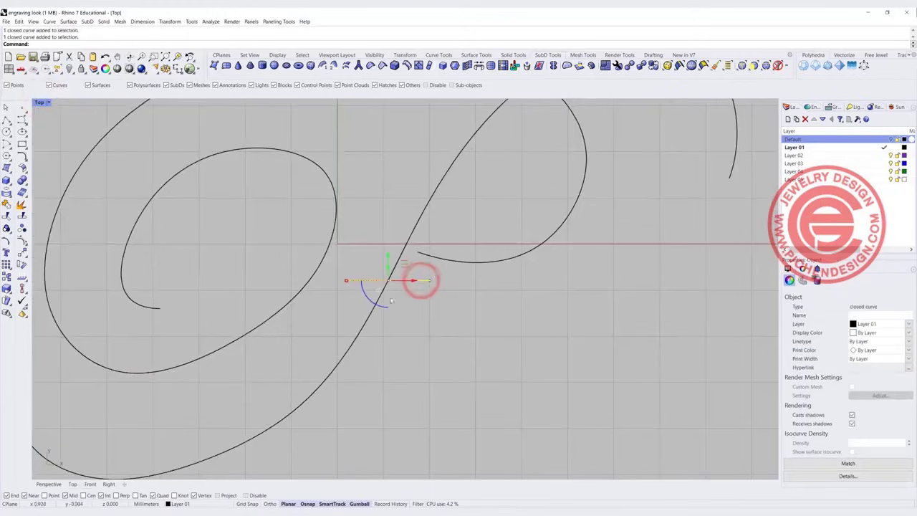
{"action": "left_click_drag", "start_coordinate": [364, 294], "coordinate": [355, 283]}
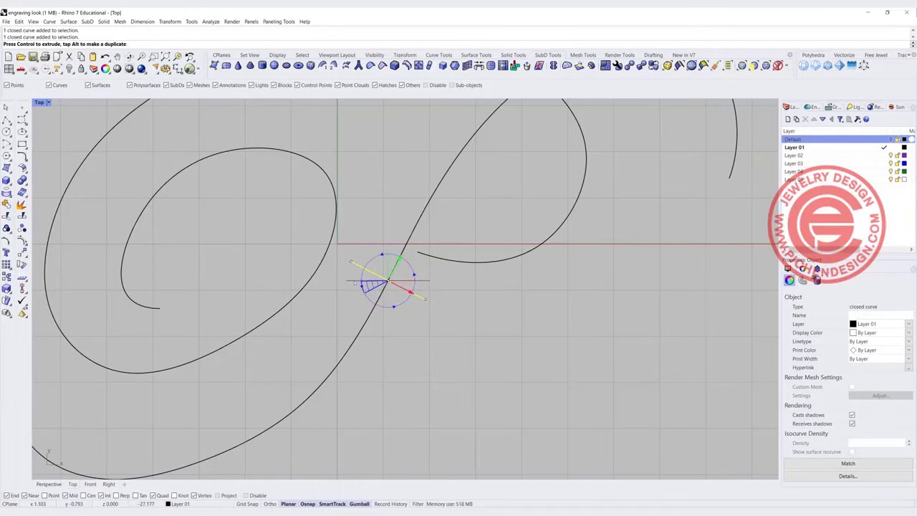
{"action": "left_click_drag", "start_coordinate": [354, 283], "coordinate": [354, 283]}
{"action": "left_click", "coordinate": [497, 360]}
Step: Scale the diamond profile down uniformly in all three directions, keeping it centred on the stem curve
{"action": "scroll", "coordinate": [357, 267], "scroll_direction": "down", "scroll_amount": 3}
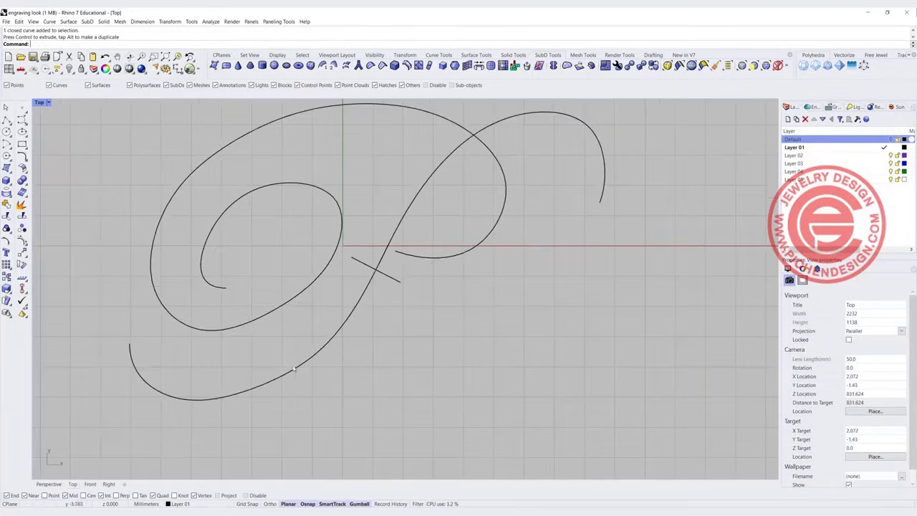
{"action": "left_click", "coordinate": [393, 282]}
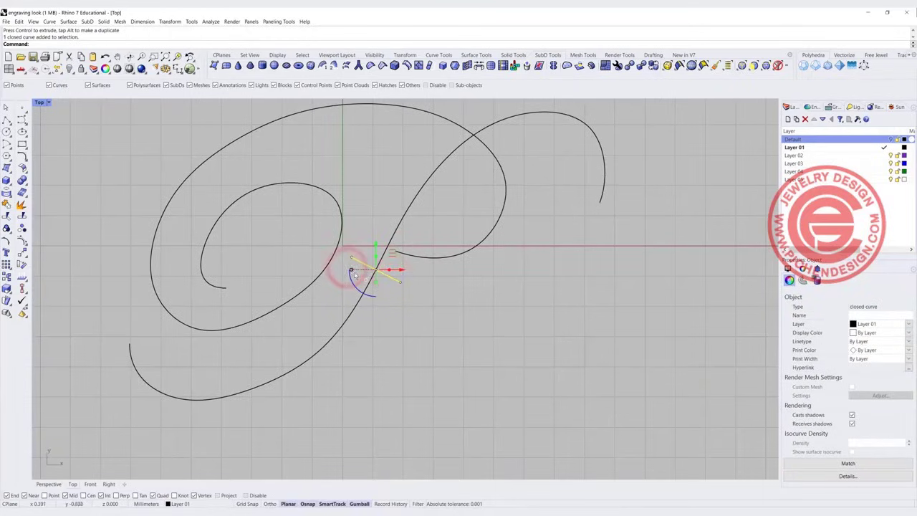
{"action": "left_click_drag", "start_coordinate": [348, 269], "coordinate": [360, 267]}
{"action": "left_click", "coordinate": [492, 286]}
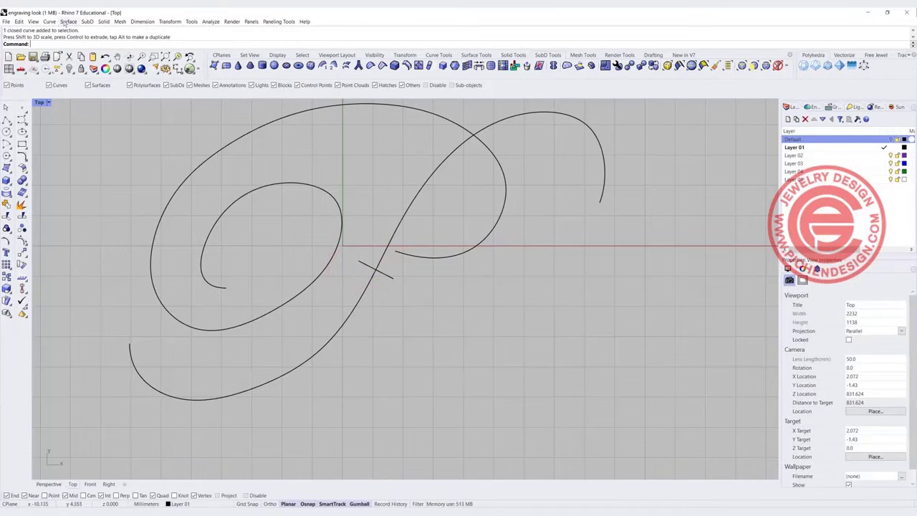
Step: Sweep the diamond profile along the stem curve with Sweep 1 Rail, using the Freeform frame style and unchanged cross sections
{"action": "left_click", "coordinate": [66, 22]}
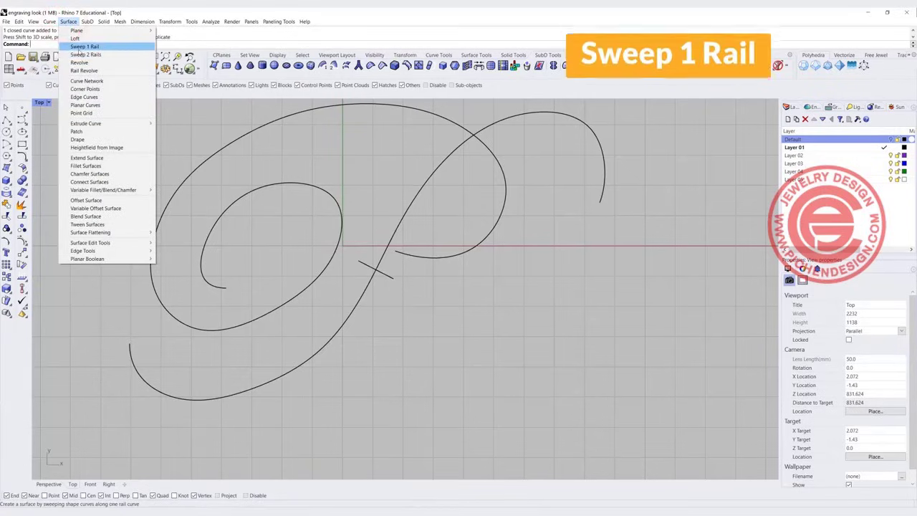
{"action": "left_click", "coordinate": [78, 47]}
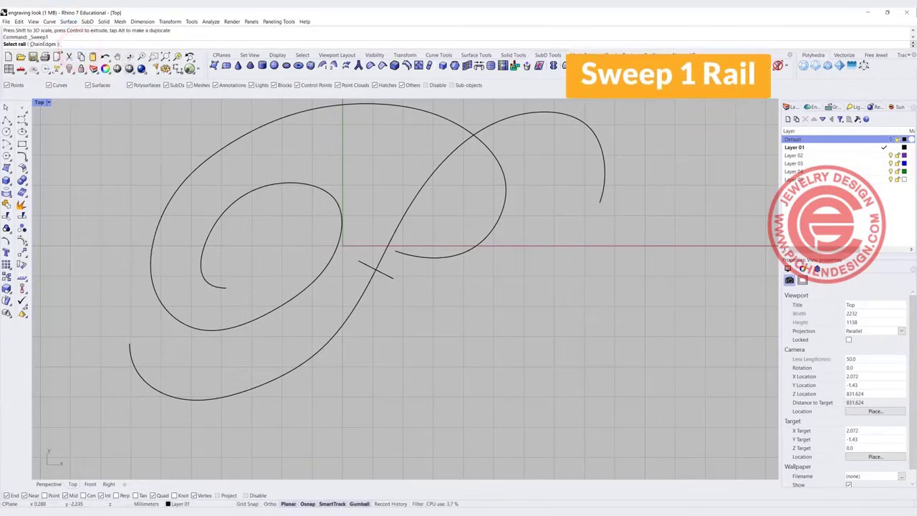
{"action": "left_click", "coordinate": [351, 312]}
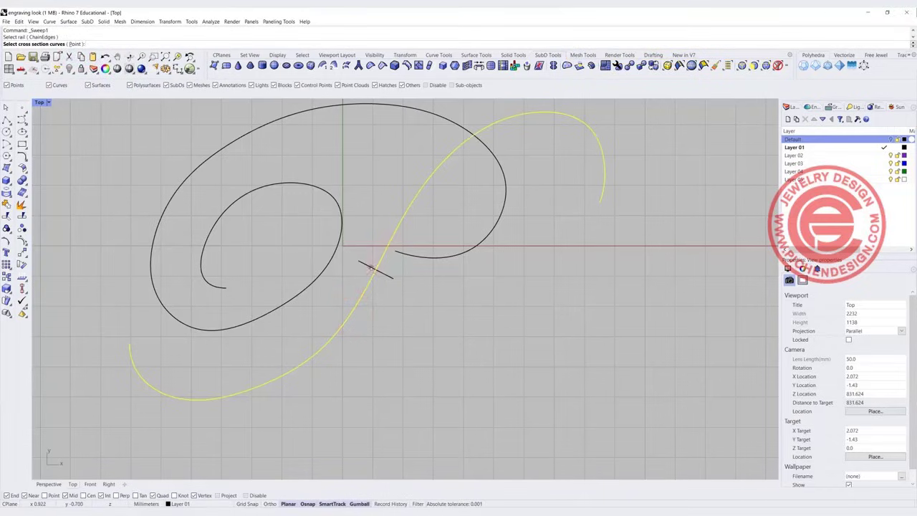
{"action": "left_click", "coordinate": [370, 266]}
{"action": "key", "text": "Return"}
{"action": "key", "text": "Return"}
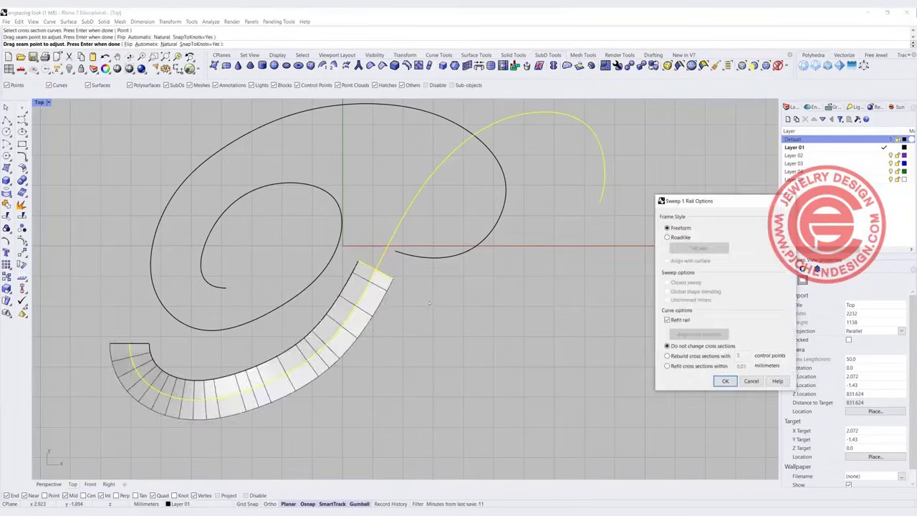
{"action": "key", "text": "Return"}
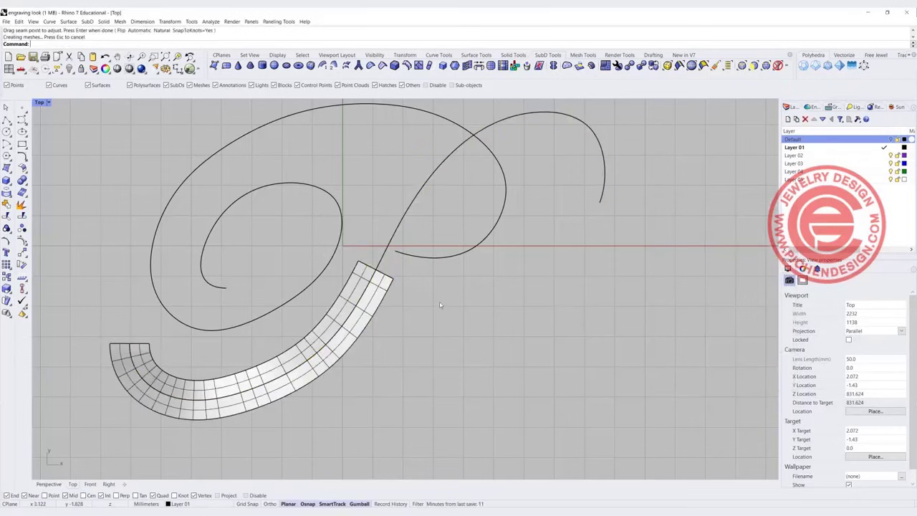
Step: Inspect the constant-width sweep in the Perspective view and delete it
{"action": "double_click", "coordinate": [40, 102]}
{"action": "right_click_drag", "start_coordinate": [502, 154], "coordinate": [465, 179]}
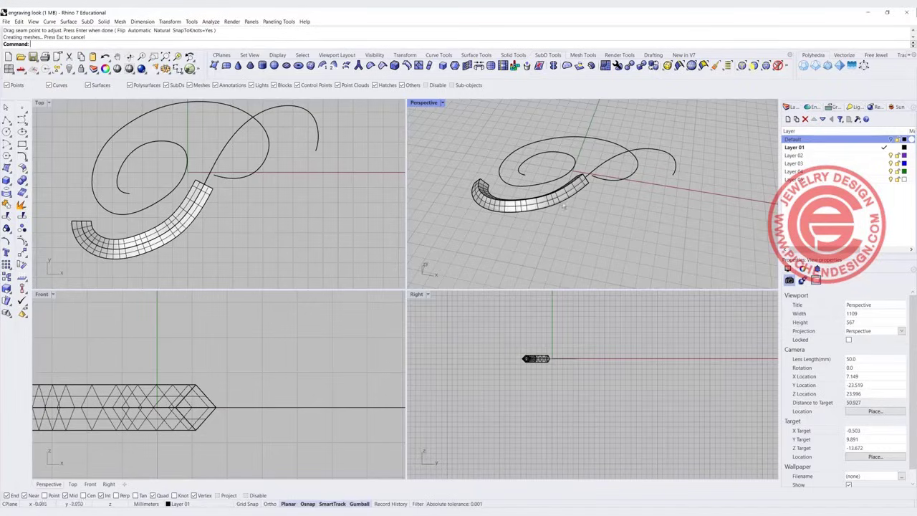
{"action": "left_click", "coordinate": [514, 209]}
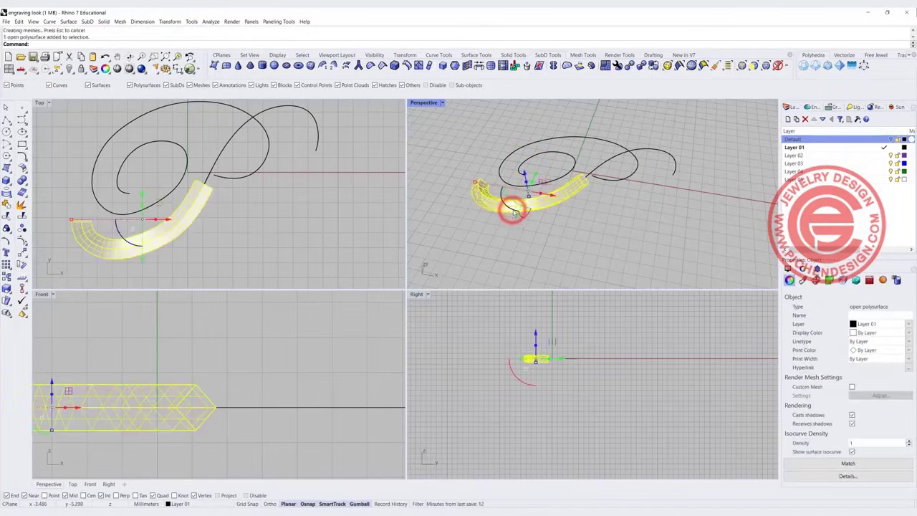
{"action": "key", "text": "Delete"}
Step: Sweep the diamond profile along the stem curve with Sweep 1 Rail, tapering it to a point at both curve ends, with Freeform frame style
{"action": "double_click", "coordinate": [421, 102]}
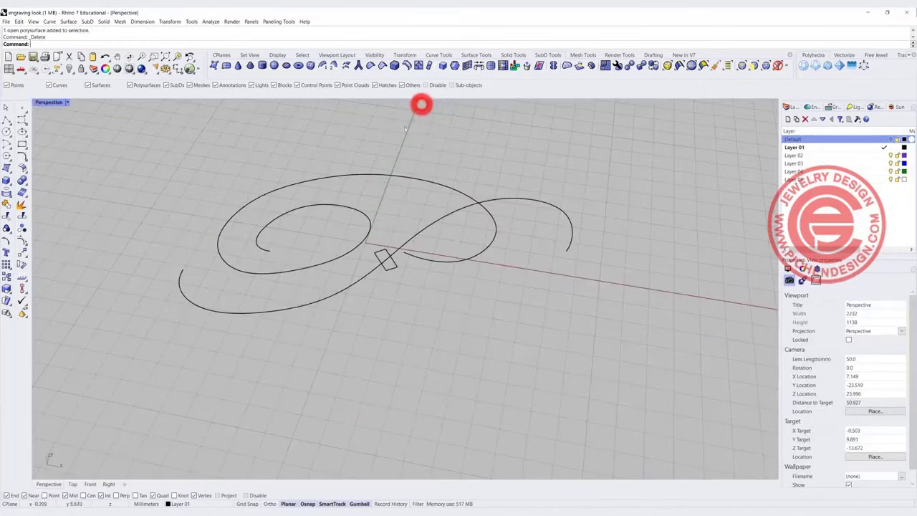
{"action": "left_click", "coordinate": [68, 21]}
{"action": "left_click", "coordinate": [87, 46]}
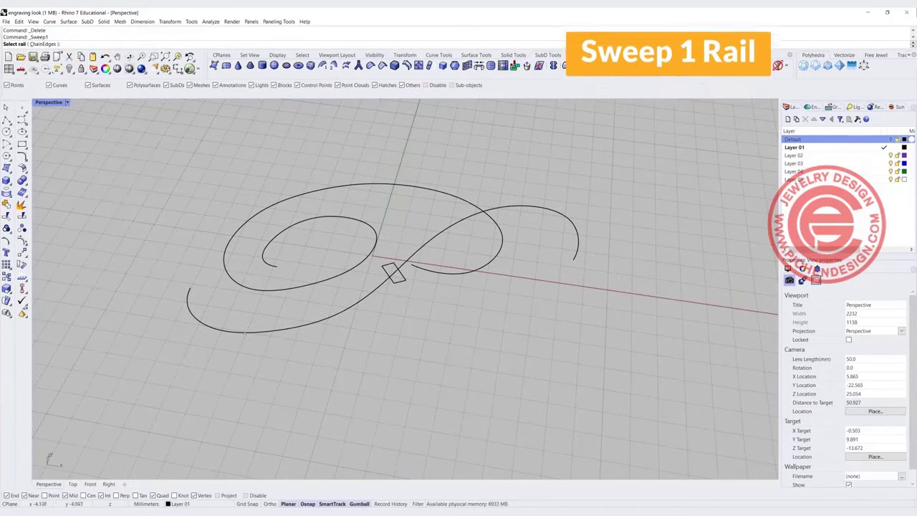
{"action": "left_click", "coordinate": [247, 331]}
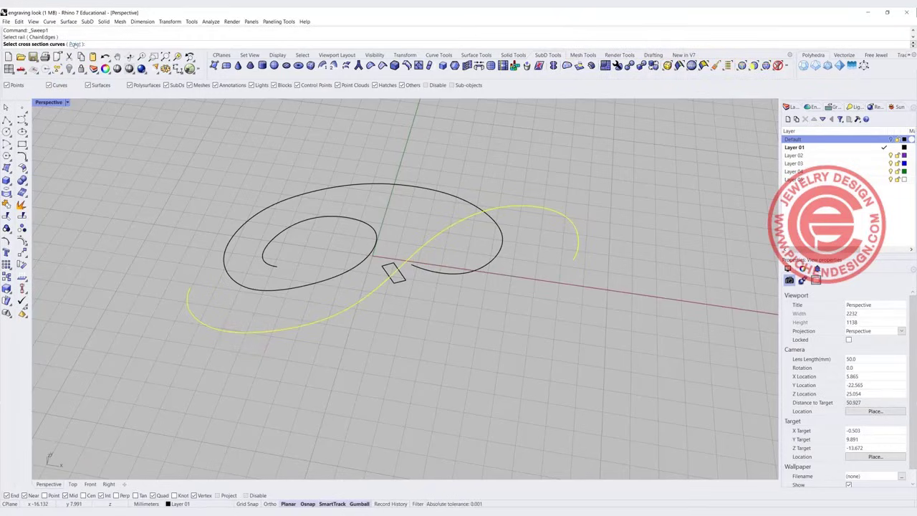
{"action": "left_click", "coordinate": [76, 44]}
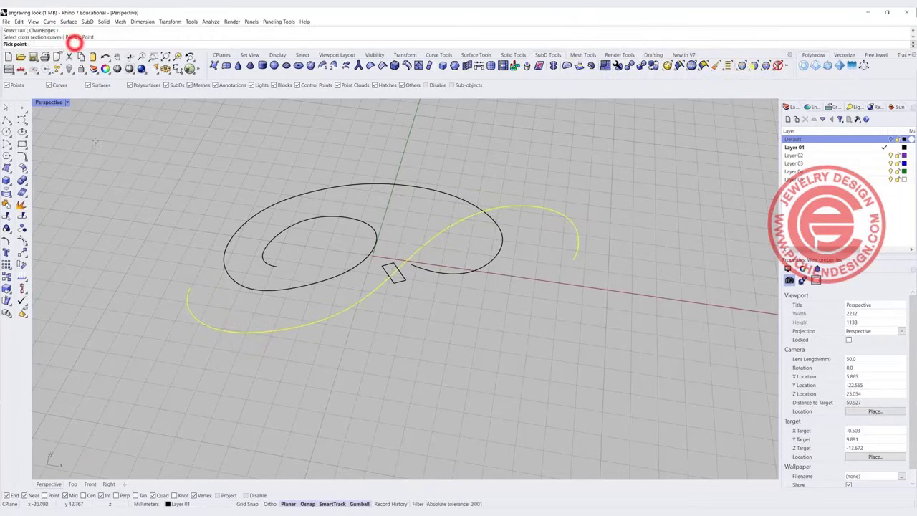
{"action": "left_click", "coordinate": [189, 292]}
{"action": "left_click", "coordinate": [404, 279]}
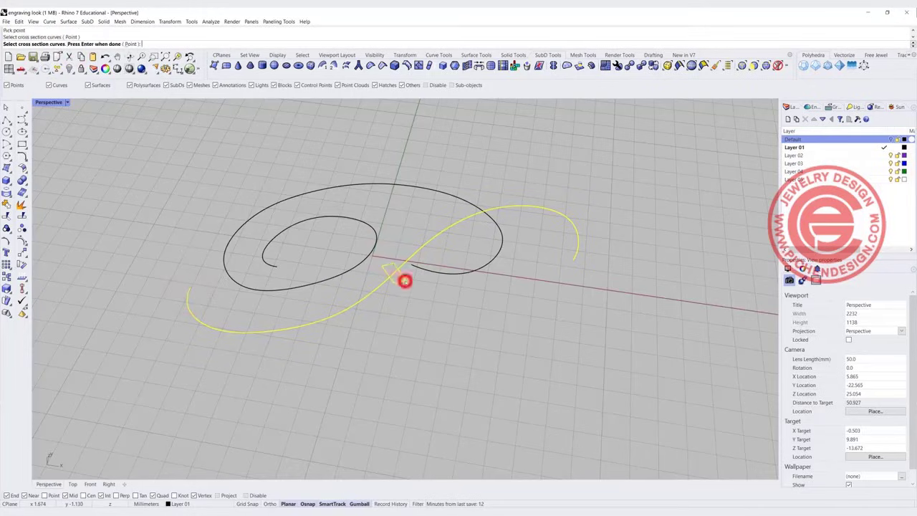
{"action": "left_click", "coordinate": [131, 43]}
{"action": "left_click", "coordinate": [575, 261]}
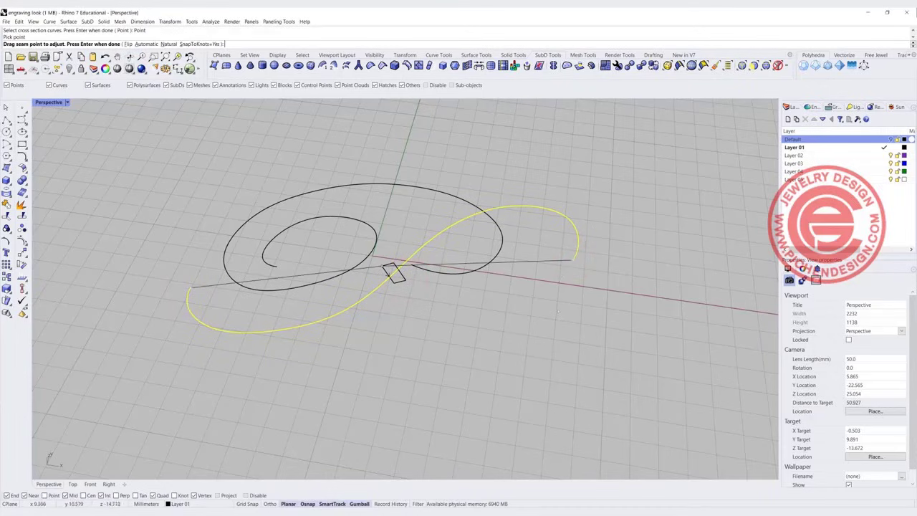
{"action": "key", "text": "Return"}
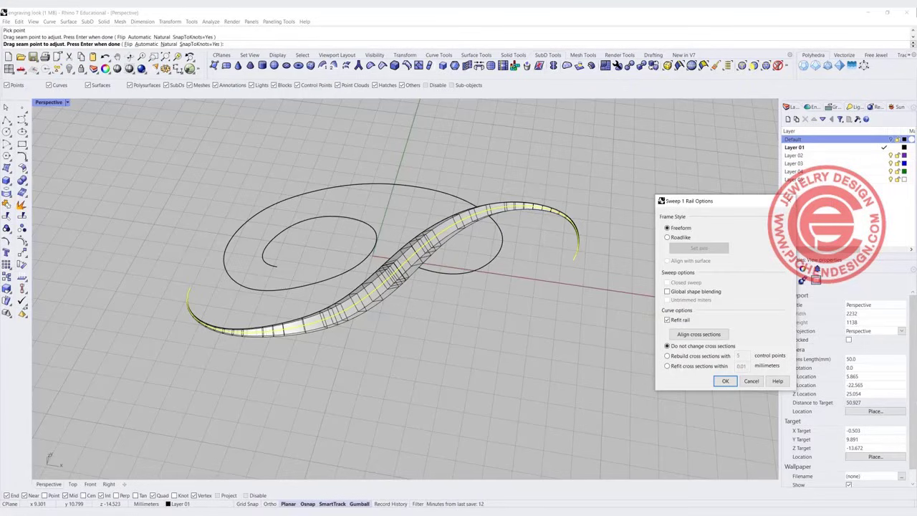
{"action": "left_click", "coordinate": [725, 381]}
Step: Check the object type of the tapered stem sweep in its object properties
{"action": "right_click_drag", "start_coordinate": [732, 385], "coordinate": [341, 477]}
{"action": "right_click_drag", "start_coordinate": [455, 281], "coordinate": [436, 273]}
{"action": "left_click", "coordinate": [469, 271]}
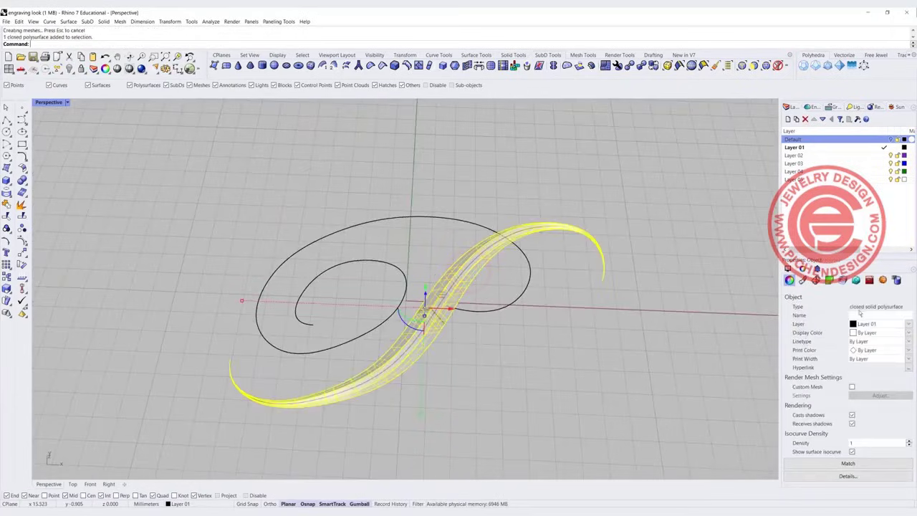
{"action": "left_click", "coordinate": [842, 300]}
{"action": "left_click", "coordinate": [473, 356]}
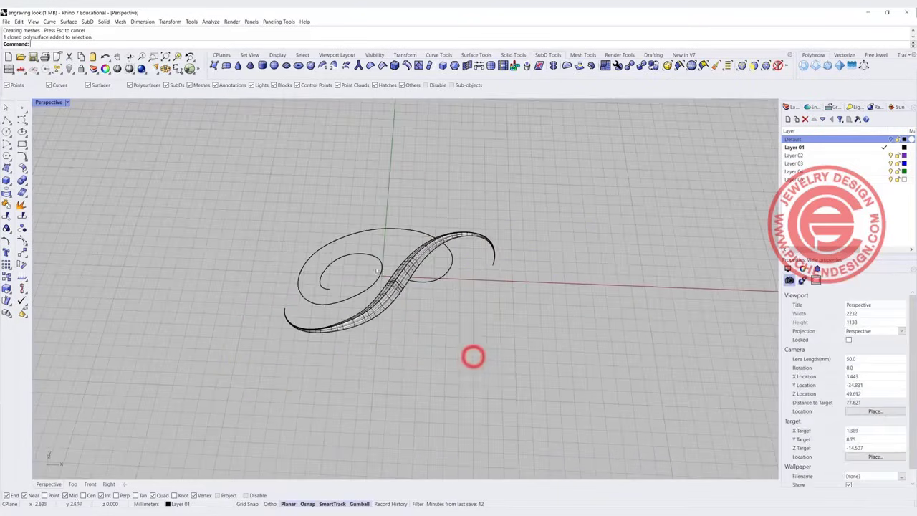
Step: Copy the diamond profile from the stem in the Top view and place it about 5.8 mm away on the upper arc of the bowl curve
{"action": "right_click_drag", "start_coordinate": [352, 248], "coordinate": [358, 274]}
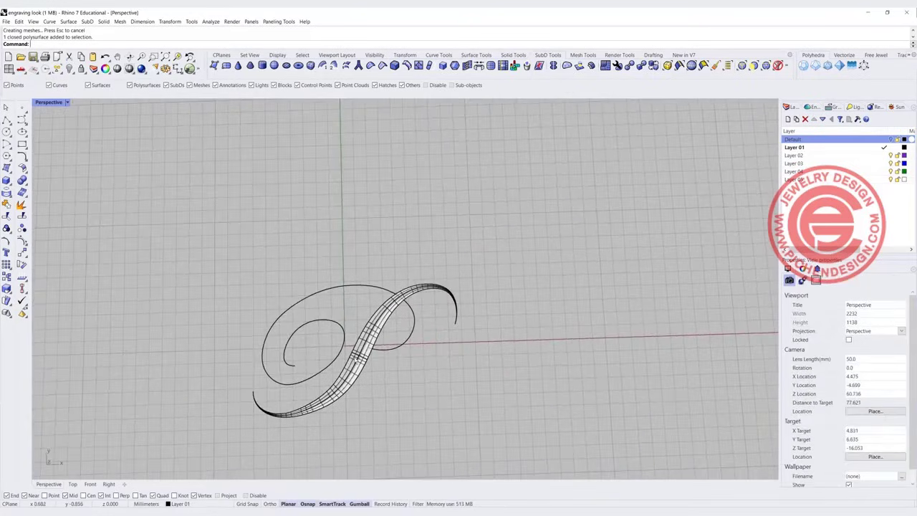
{"action": "scroll", "coordinate": [356, 360], "scroll_direction": "up", "scroll_amount": 4}
{"action": "scroll", "coordinate": [364, 354], "scroll_direction": "up", "scroll_amount": 2}
{"action": "left_click", "coordinate": [396, 341]}
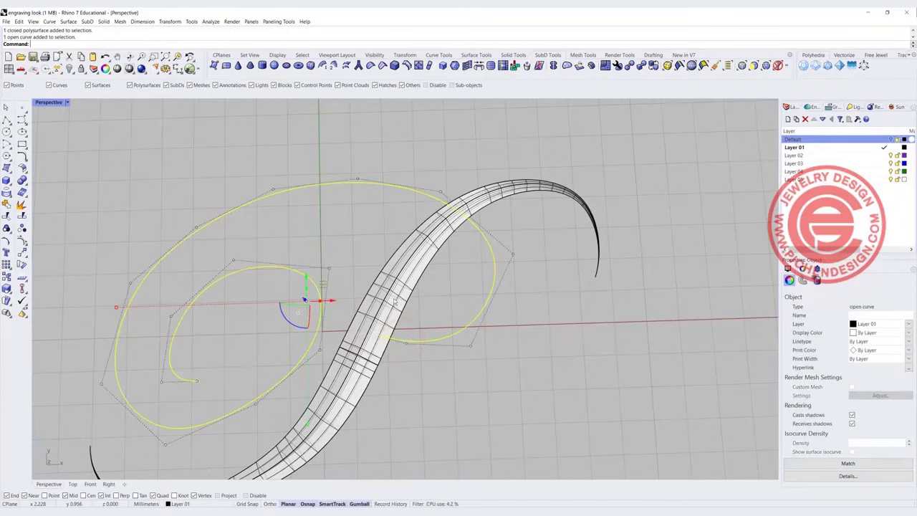
{"action": "left_click", "coordinate": [379, 336]}
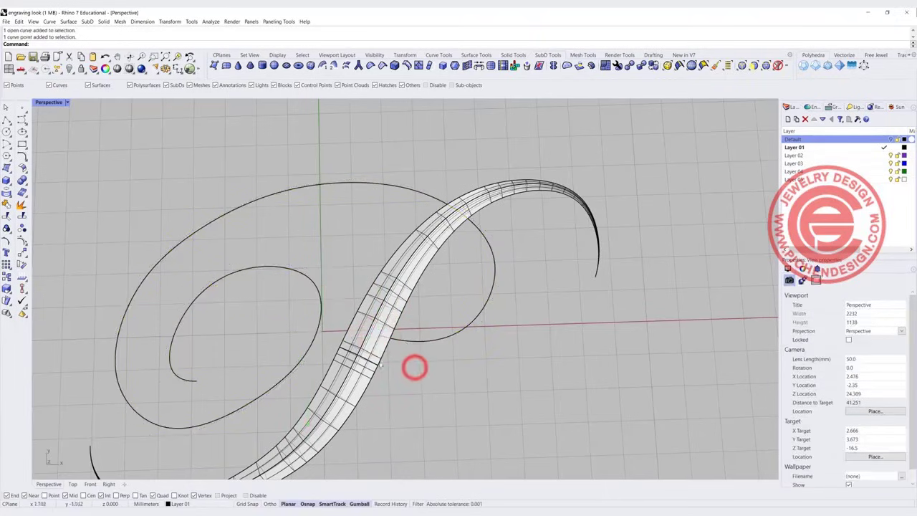
{"action": "left_click", "coordinate": [367, 361]}
{"action": "left_click", "coordinate": [393, 380]}
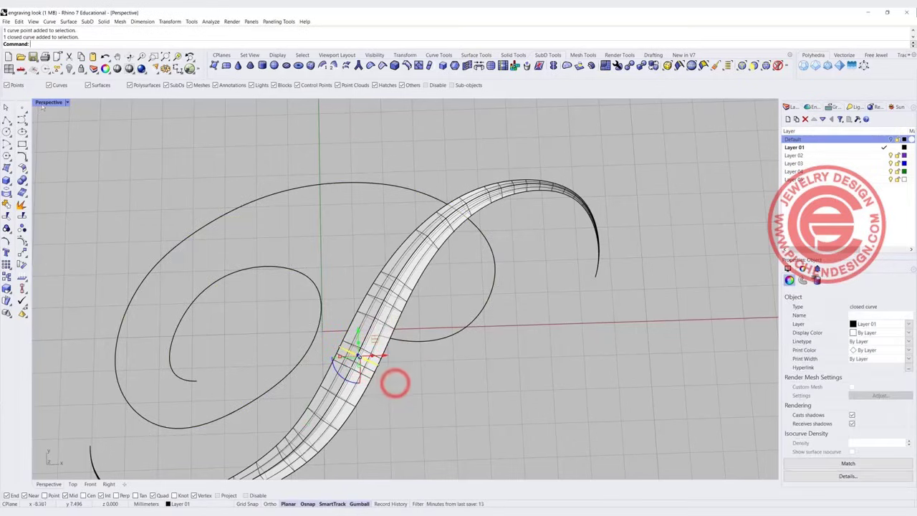
{"action": "double_click", "coordinate": [42, 104]}
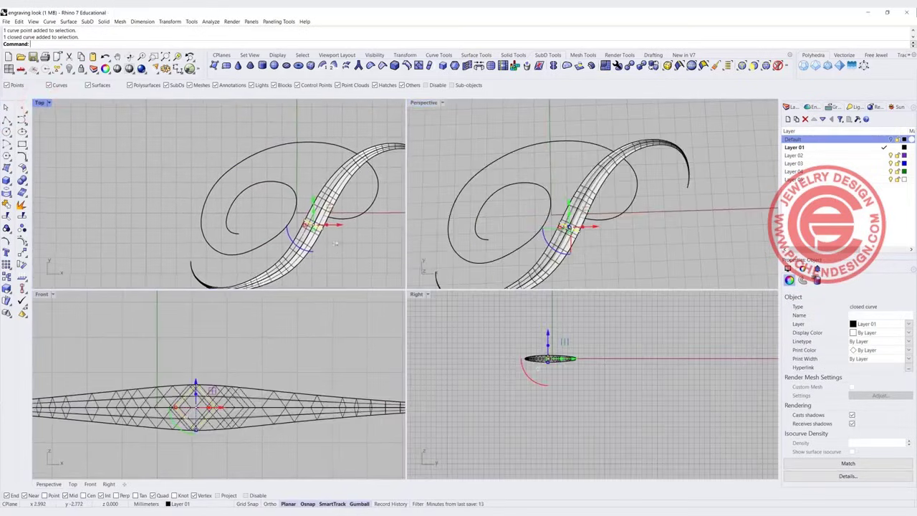
{"action": "left_click_drag", "start_coordinate": [329, 208], "coordinate": [291, 130]}
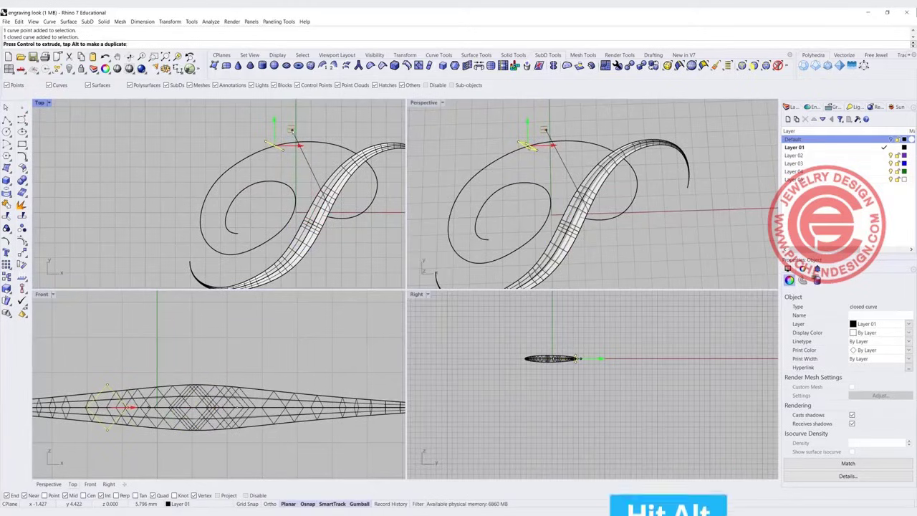
{"action": "left_click_drag", "start_coordinate": [291, 130], "coordinate": [291, 130]}
Step: Rotate the copied diamond profile in the Top view until it is perpendicular to the bowl curve
{"action": "scroll", "coordinate": [266, 200], "scroll_direction": "up", "scroll_amount": 5}
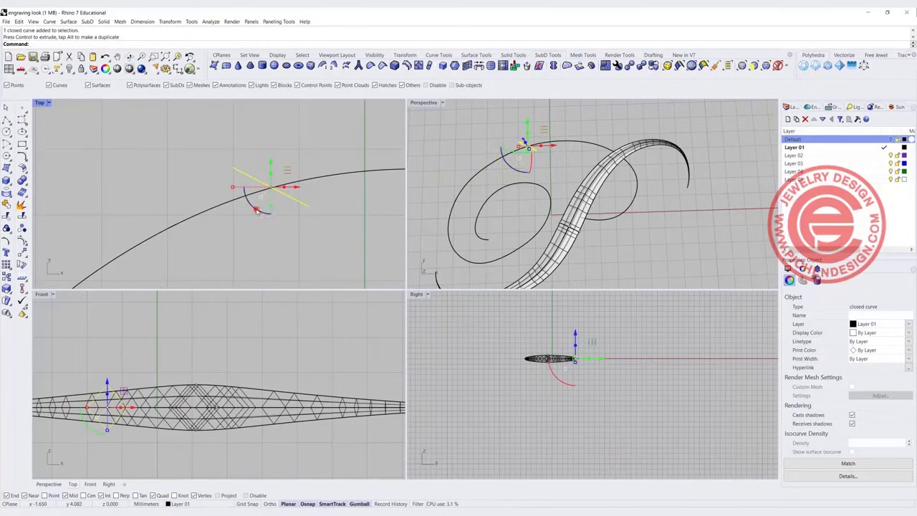
{"action": "left_click_drag", "start_coordinate": [263, 210], "coordinate": [244, 192]}
{"action": "left_click", "coordinate": [268, 159]}
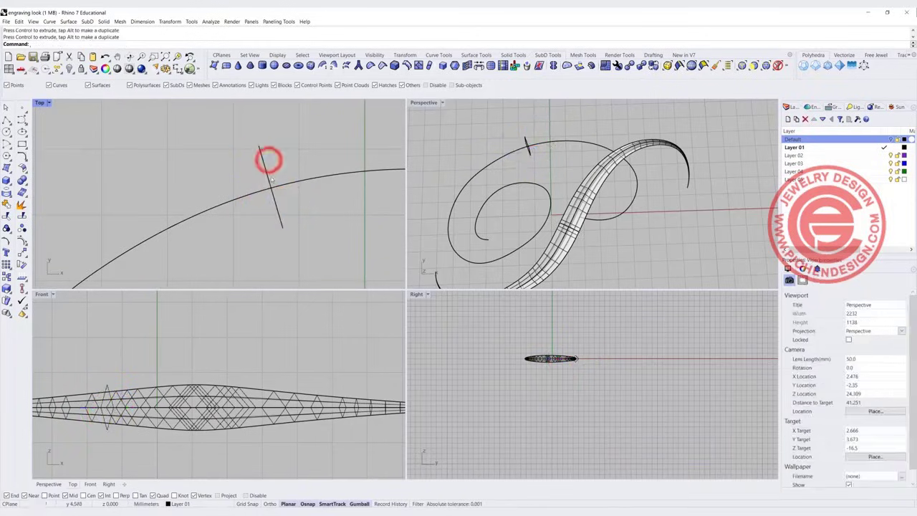
{"action": "left_click", "coordinate": [269, 175]}
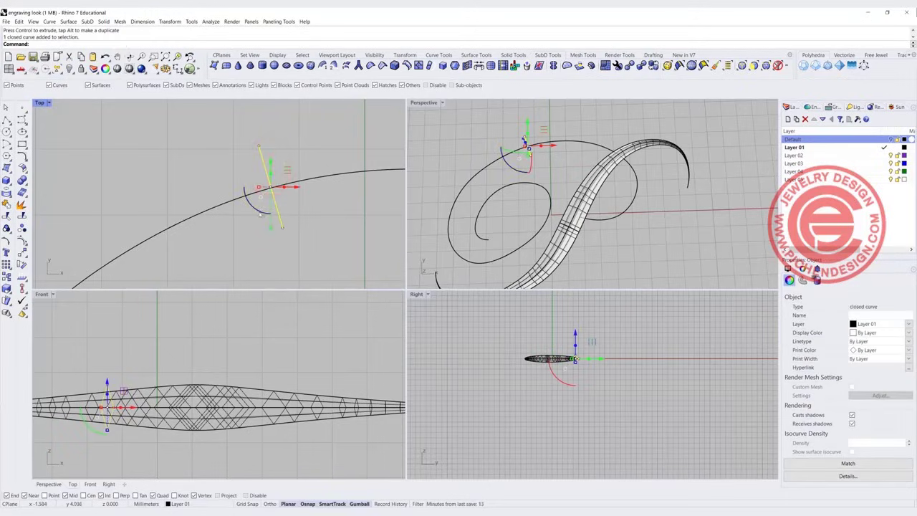
{"action": "left_click_drag", "start_coordinate": [263, 210], "coordinate": [263, 205]}
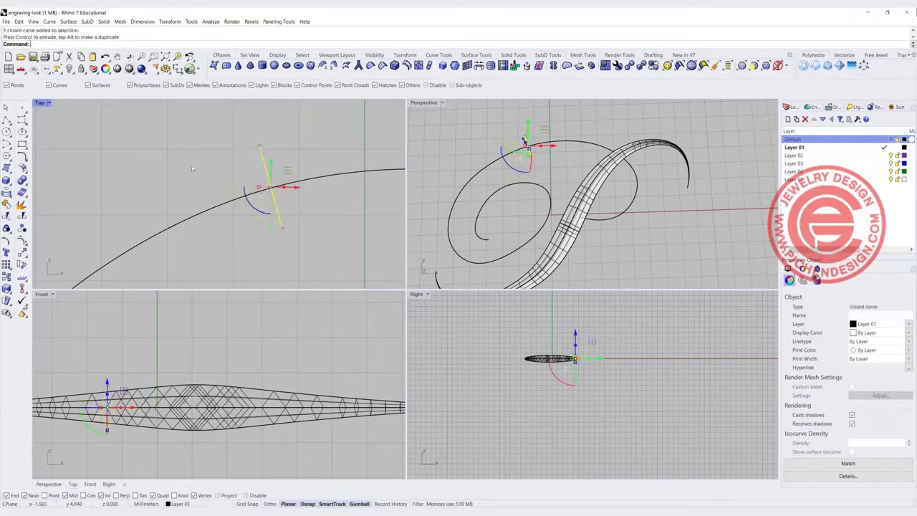
Step: Sweep the upper-arc diamond profile along the bowl curve with Sweep 1 Rail, tapering it to a point at both curve ends
{"action": "double_click", "coordinate": [40, 102]}
{"action": "scroll", "coordinate": [491, 256], "scroll_direction": "down", "scroll_amount": 18}
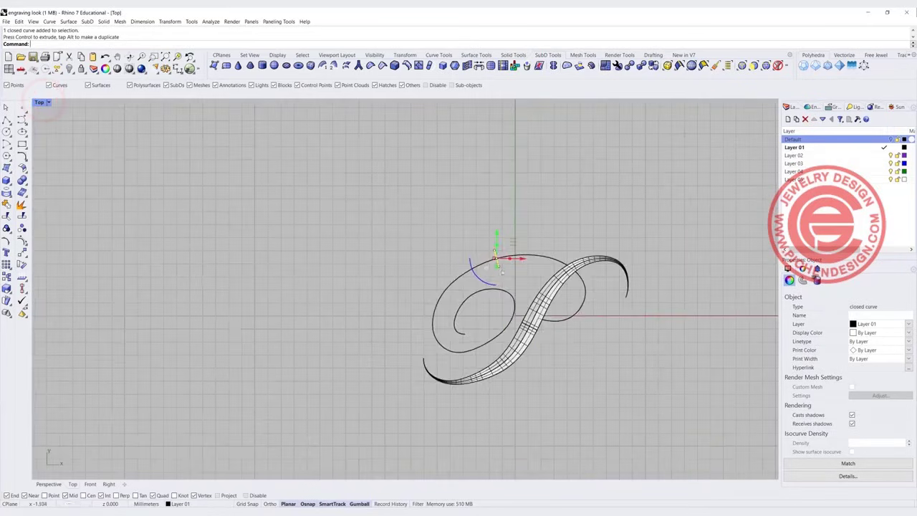
{"action": "right_click_drag", "start_coordinate": [453, 272], "coordinate": [357, 258]}
{"action": "left_click", "coordinate": [318, 225]}
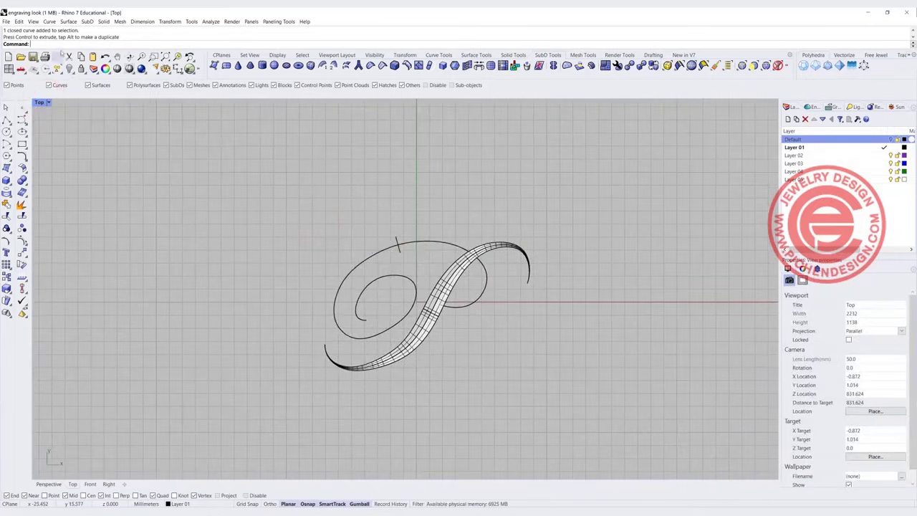
{"action": "left_click", "coordinate": [68, 22]}
{"action": "left_click", "coordinate": [83, 45]}
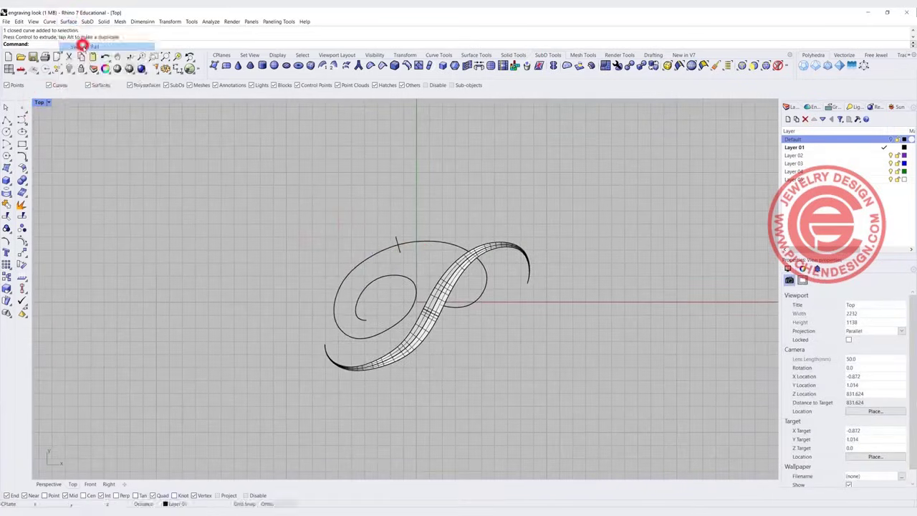
{"action": "left_click", "coordinate": [383, 276]}
{"action": "left_click", "coordinate": [75, 43]}
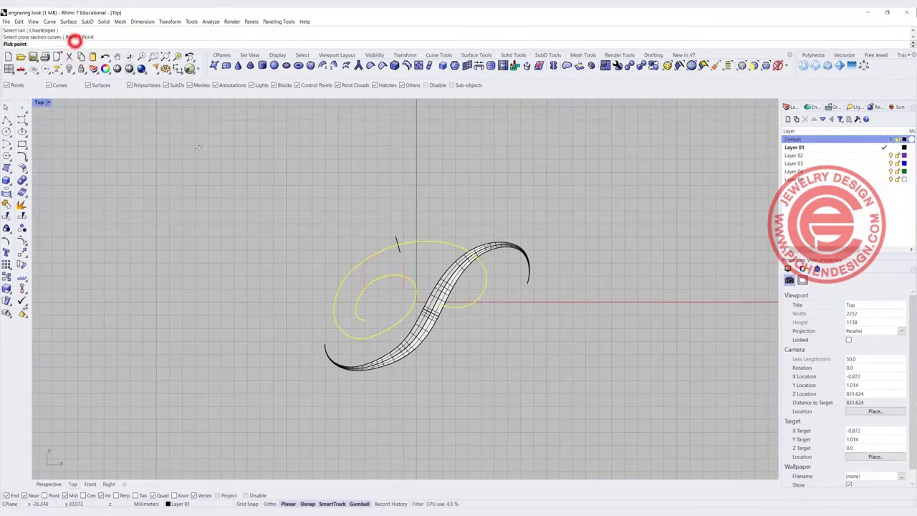
{"action": "left_click", "coordinate": [368, 317]}
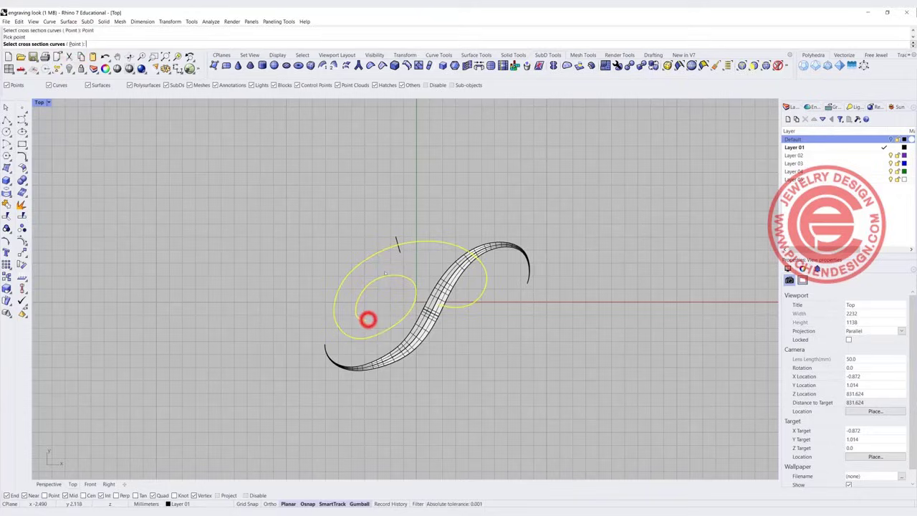
{"action": "left_click", "coordinate": [400, 249]}
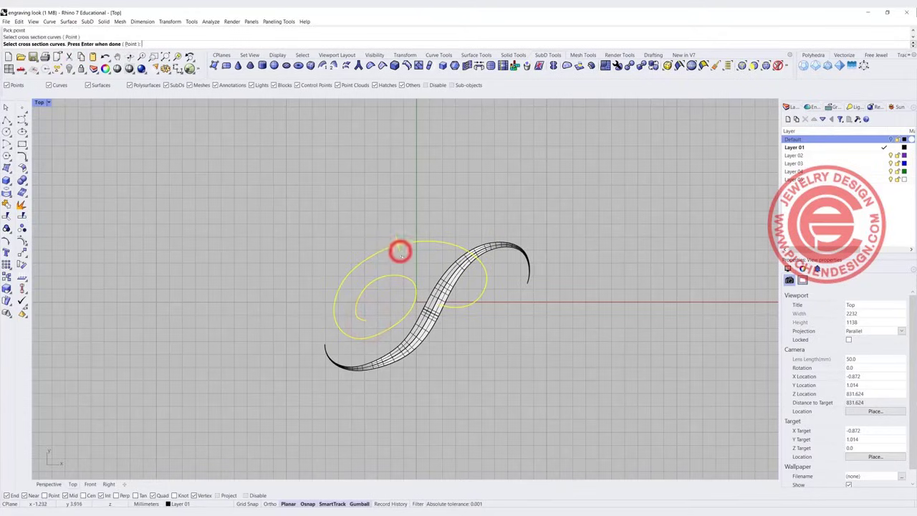
{"action": "left_click", "coordinate": [131, 43]}
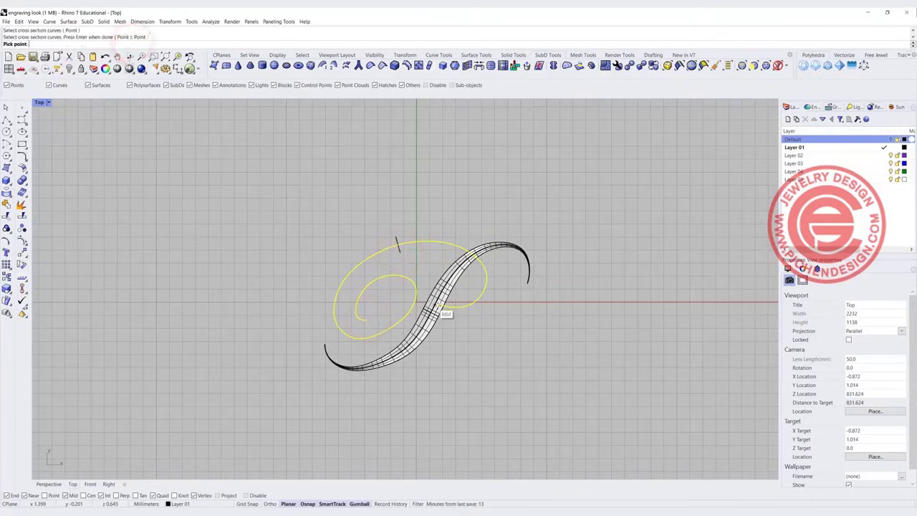
{"action": "left_click", "coordinate": [437, 306]}
{"action": "key", "text": "Return"}
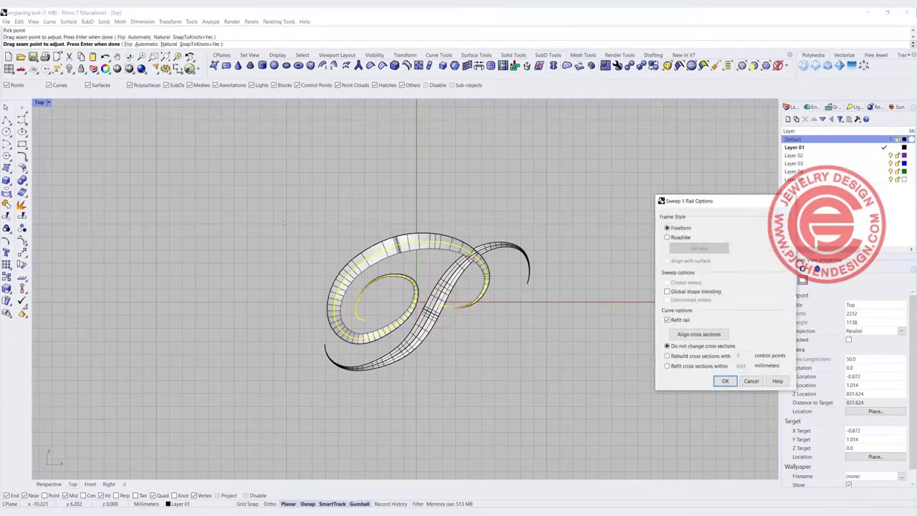
{"action": "key", "text": "Return"}
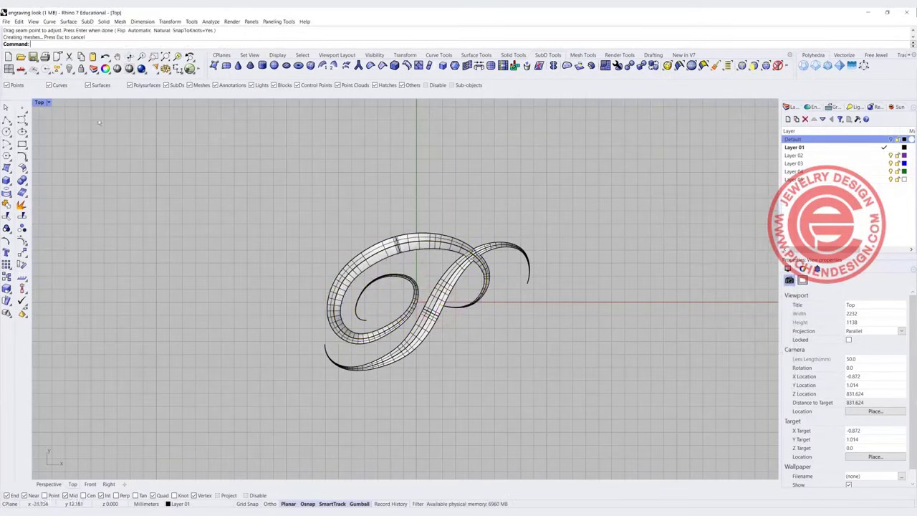
Step: Examine the inner tip of the bowl sweep in the Perspective view and delete the sweep
{"action": "double_click", "coordinate": [39, 103]}
{"action": "right_click_drag", "start_coordinate": [567, 237], "coordinate": [506, 221]}
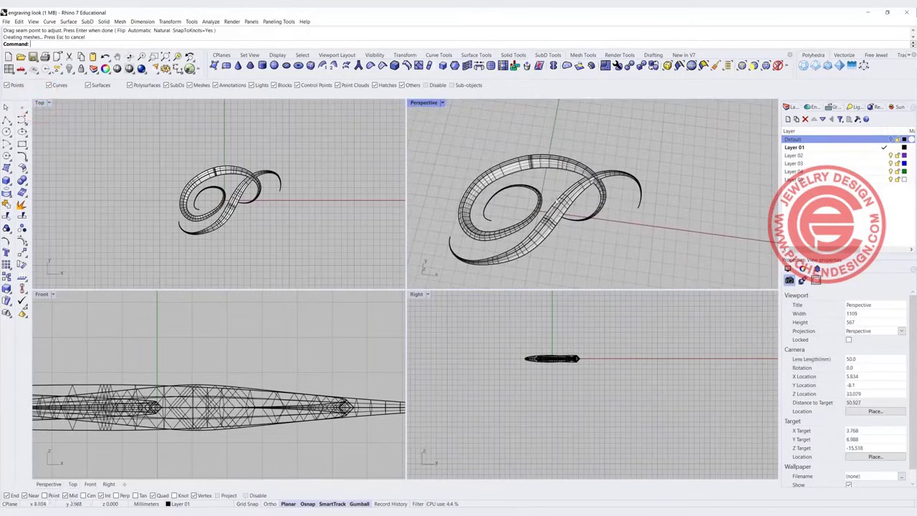
{"action": "scroll", "coordinate": [506, 243], "scroll_direction": "up", "scroll_amount": 2}
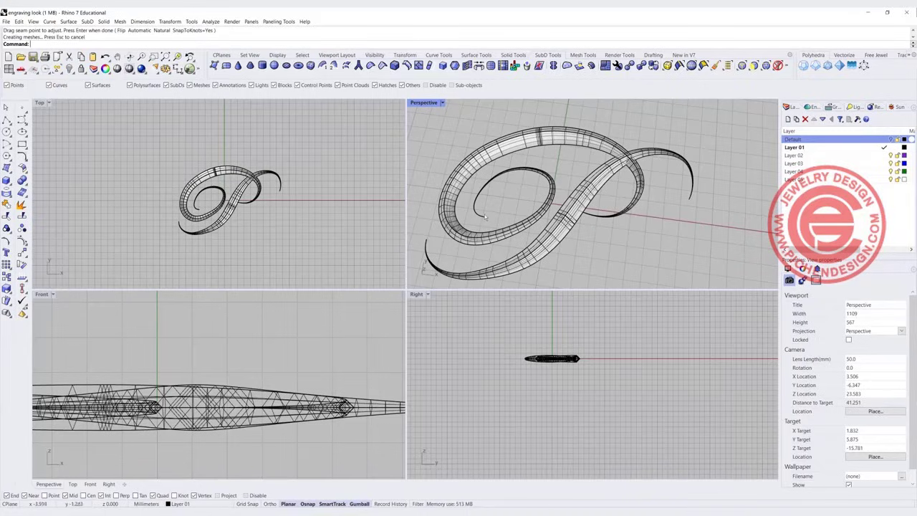
{"action": "scroll", "coordinate": [481, 220], "scroll_direction": "up", "scroll_amount": 5}
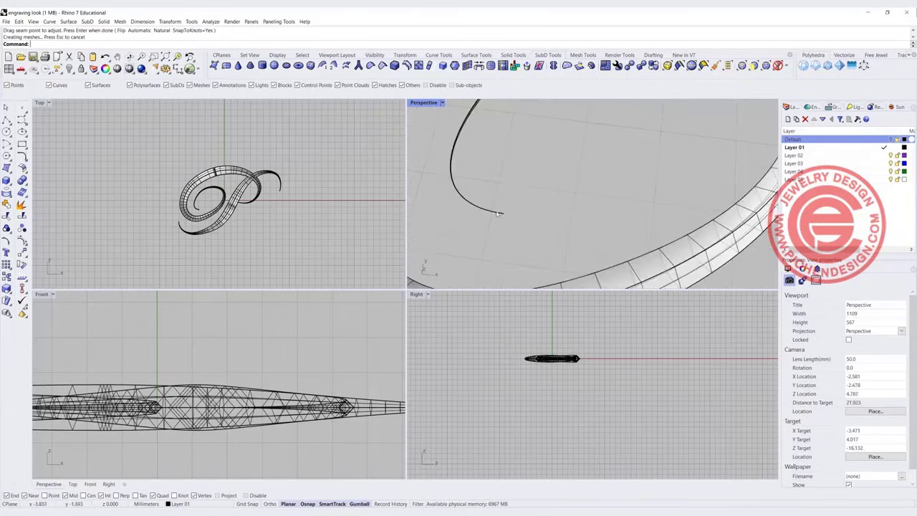
{"action": "scroll", "coordinate": [221, 164], "scroll_direction": "up", "scroll_amount": 2}
{"action": "left_click", "coordinate": [222, 164]}
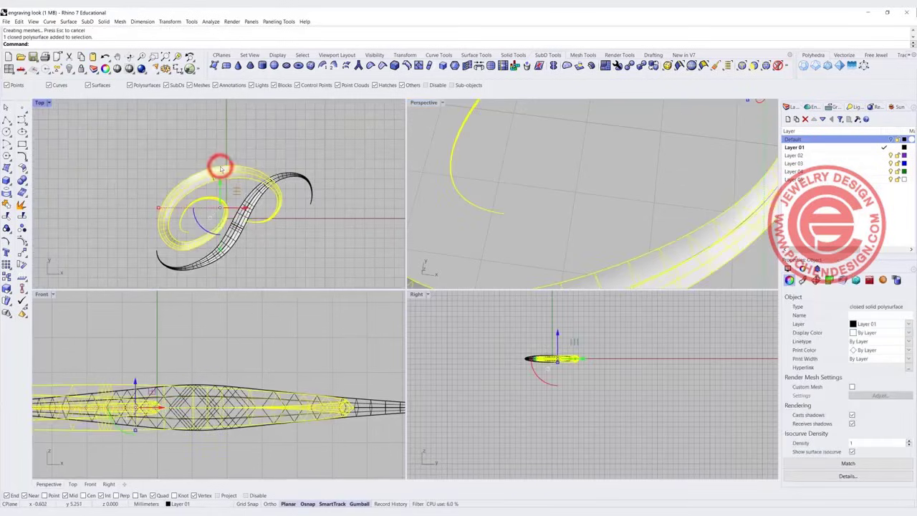
{"action": "key", "text": "Delete"}
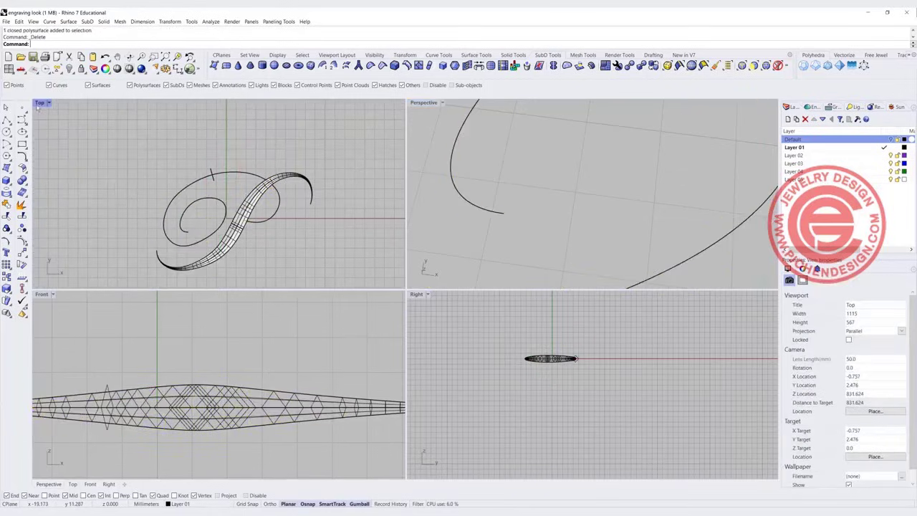
Step: Smooth the bowl curve slightly with 32 smooth steps, a smooth factor below 0.01 per step and fixed boundaries
{"action": "double_click", "coordinate": [37, 103]}
{"action": "right_click_drag", "start_coordinate": [419, 250], "coordinate": [369, 219]}
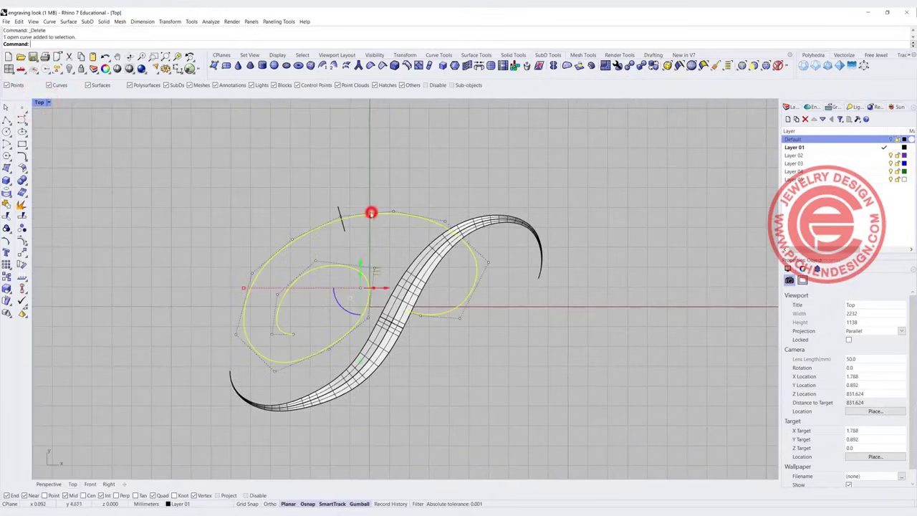
{"action": "left_click", "coordinate": [368, 214]}
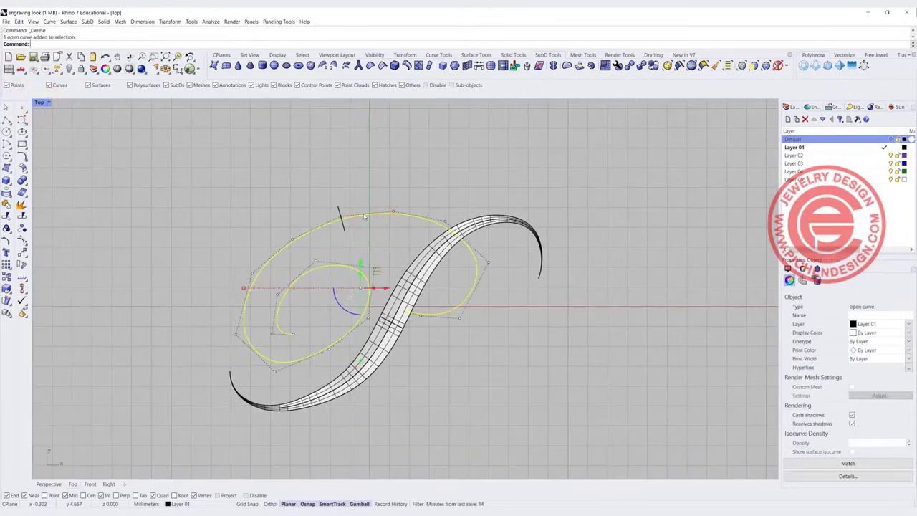
{"action": "type", "text": "Smooth"}
{"action": "key", "text": "Return"}
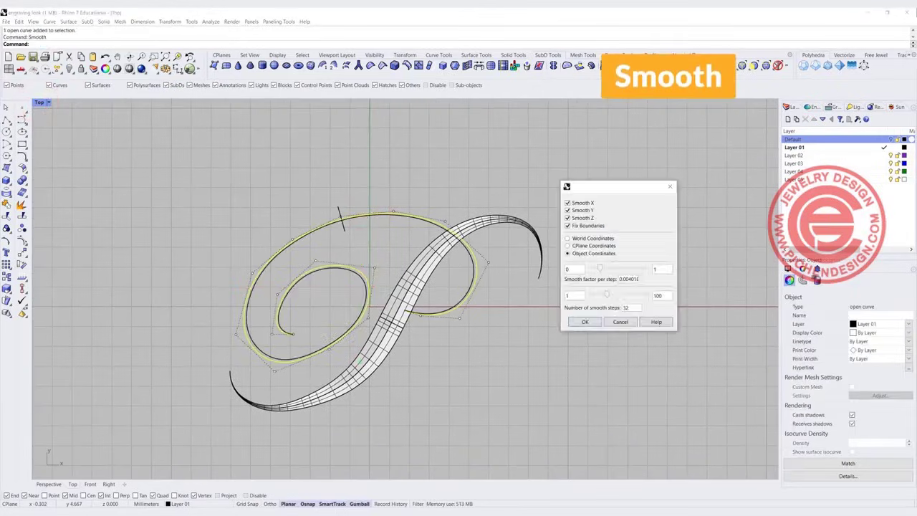
{"action": "left_click_drag", "start_coordinate": [600, 268], "coordinate": [604, 270]}
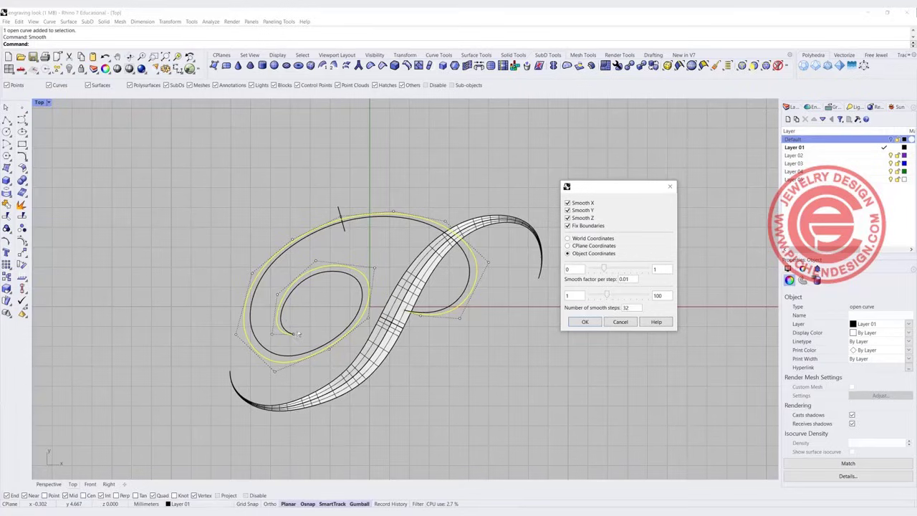
{"action": "left_click_drag", "start_coordinate": [604, 269], "coordinate": [602, 271]}
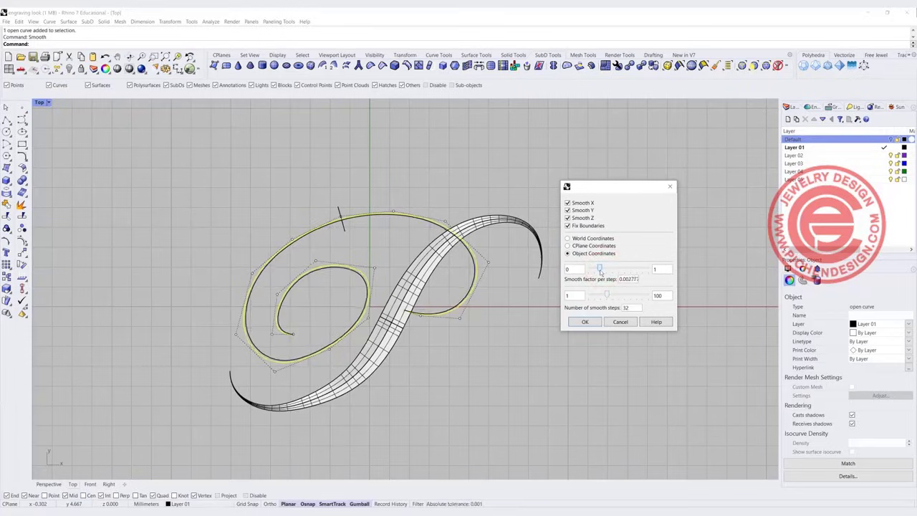
{"action": "left_click", "coordinate": [584, 322]}
{"action": "left_click", "coordinate": [283, 271]}
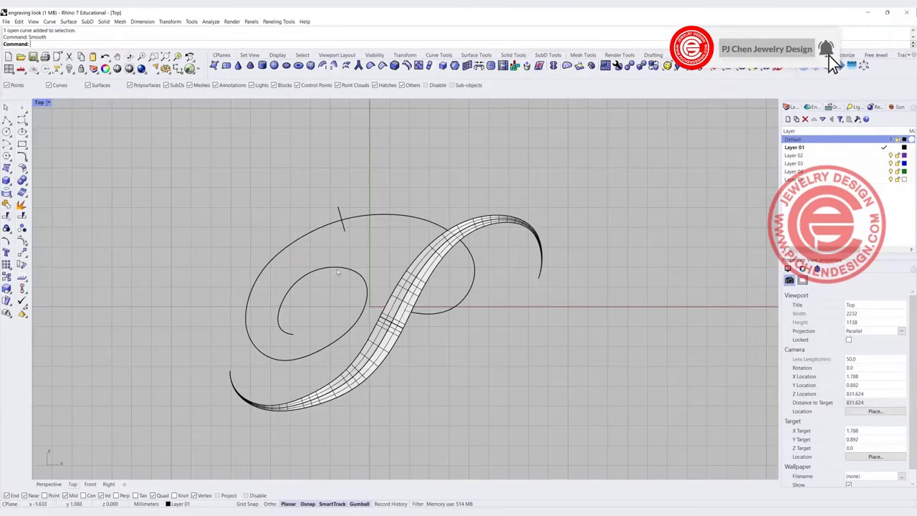
Step: Copy the diamond profile from the upper arc to the inner end of the bowl curve and scale the copy down uniformly
{"action": "left_click", "coordinate": [344, 229]}
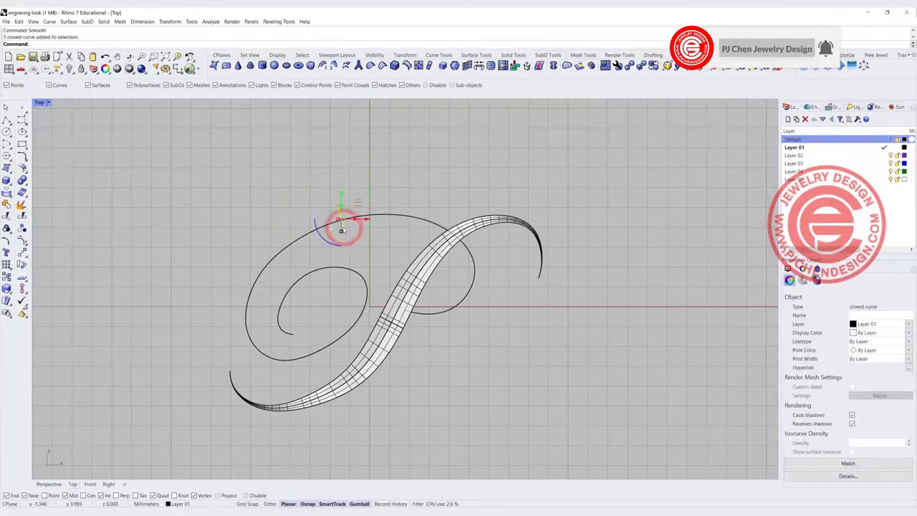
{"action": "left_click_drag", "start_coordinate": [358, 204], "coordinate": [324, 301]}
{"action": "scroll", "coordinate": [321, 323], "scroll_direction": "up", "scroll_amount": 5}
{"action": "left_click", "coordinate": [315, 313]}
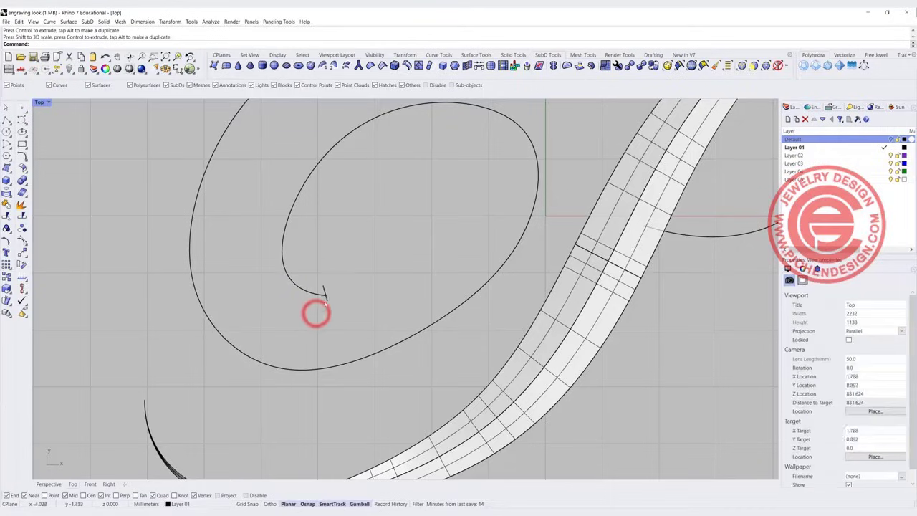
Step: Rotate the small diamond profile in the Top view until it is perpendicular to the inner end of the bowl curve
{"action": "left_click", "coordinate": [324, 290]}
{"action": "left_click_drag", "start_coordinate": [324, 290], "coordinate": [341, 280]}
{"action": "left_click_drag", "start_coordinate": [315, 321], "coordinate": [309, 316]}
{"action": "scroll", "coordinate": [368, 300], "scroll_direction": "down", "scroll_amount": 3}
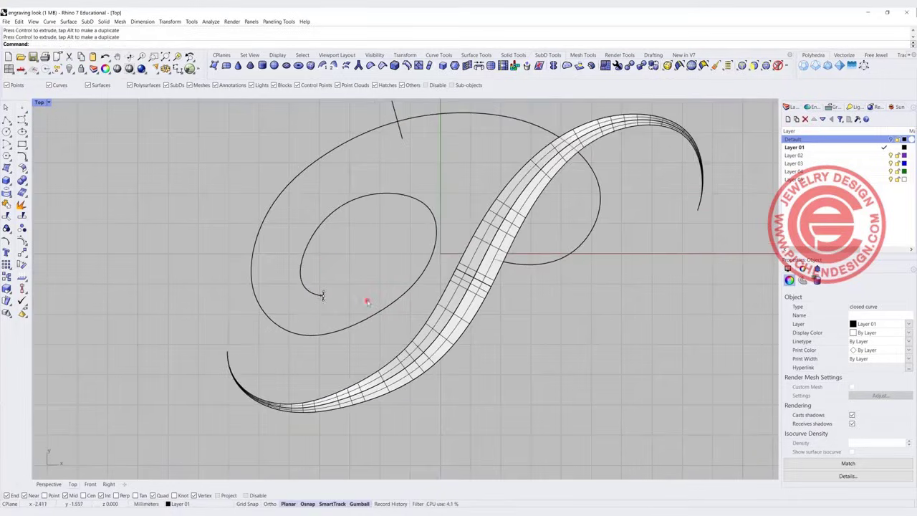
{"action": "left_click", "coordinate": [367, 300]}
{"action": "scroll", "coordinate": [367, 301], "scroll_direction": "up", "scroll_amount": 4}
{"action": "scroll", "coordinate": [326, 301], "scroll_direction": "up", "scroll_amount": 2}
{"action": "left_click", "coordinate": [341, 288]}
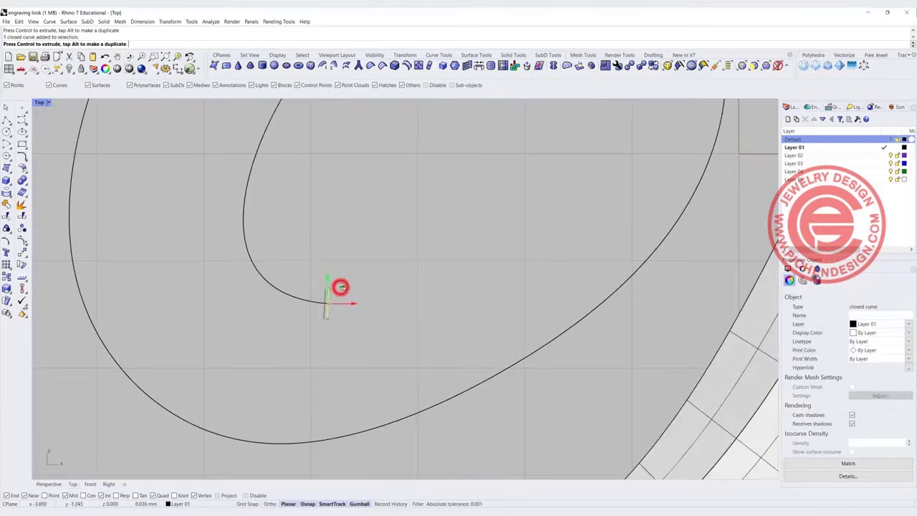
{"action": "left_click", "coordinate": [424, 307]}
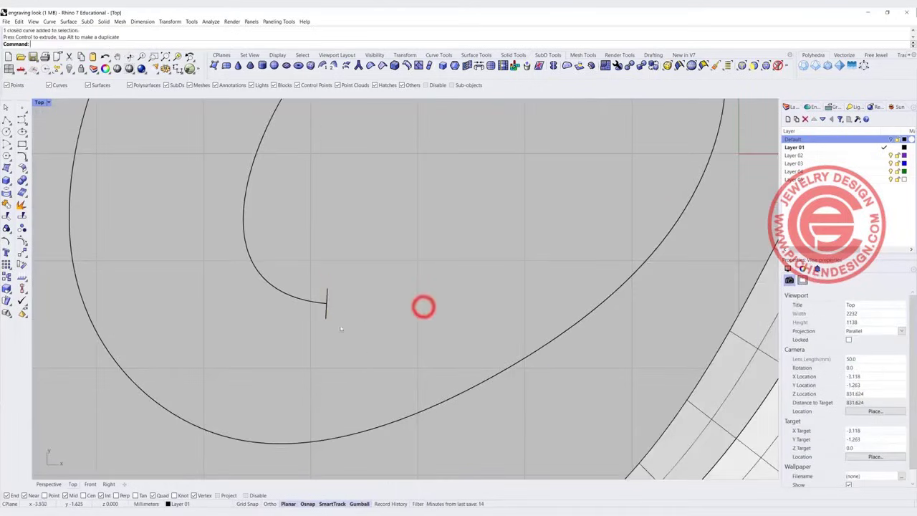
Step: Copy the small diamond profile to the bowl curve's outer end at the stem and rotate it perpendicular to the curve
{"action": "scroll", "coordinate": [357, 296], "scroll_direction": "down", "scroll_amount": 5}
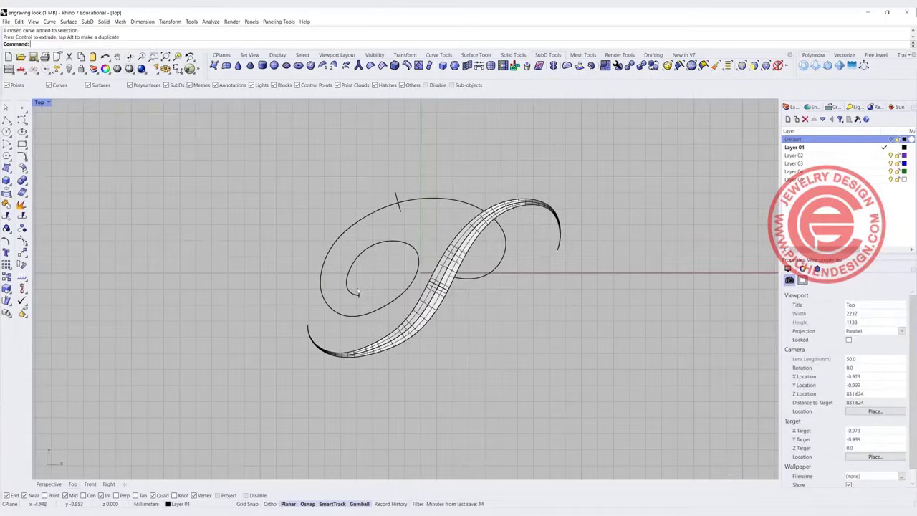
{"action": "left_click", "coordinate": [353, 284]}
{"action": "left_click_drag", "start_coordinate": [369, 276], "coordinate": [467, 251]}
{"action": "key", "text": "alt"}
{"action": "scroll", "coordinate": [447, 276], "scroll_direction": "up", "scroll_amount": 12}
{"action": "scroll", "coordinate": [450, 278], "scroll_direction": "up", "scroll_amount": 2}
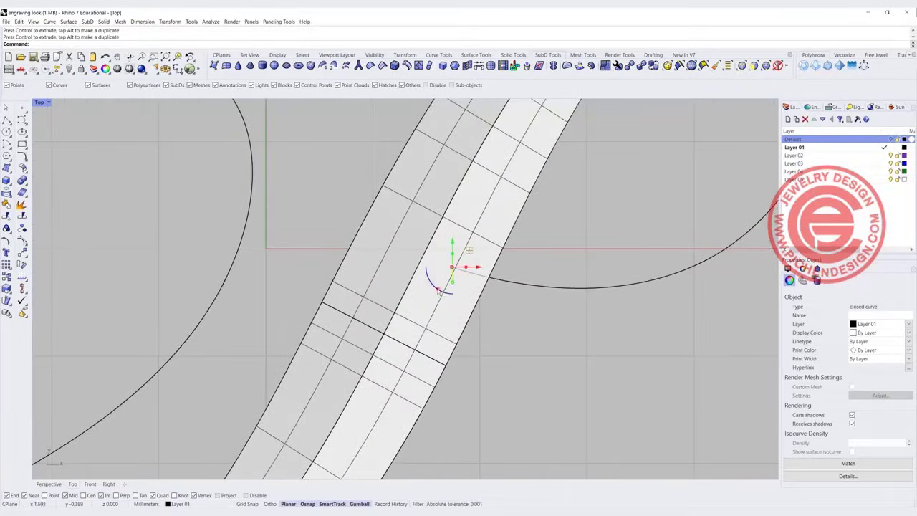
{"action": "left_click_drag", "start_coordinate": [438, 289], "coordinate": [430, 286]}
{"action": "left_click", "coordinate": [572, 346]}
Step: Hide the stem sweep with its rail curve and the stem's diamond profile
{"action": "scroll", "coordinate": [468, 263], "scroll_direction": "down", "scroll_amount": 10}
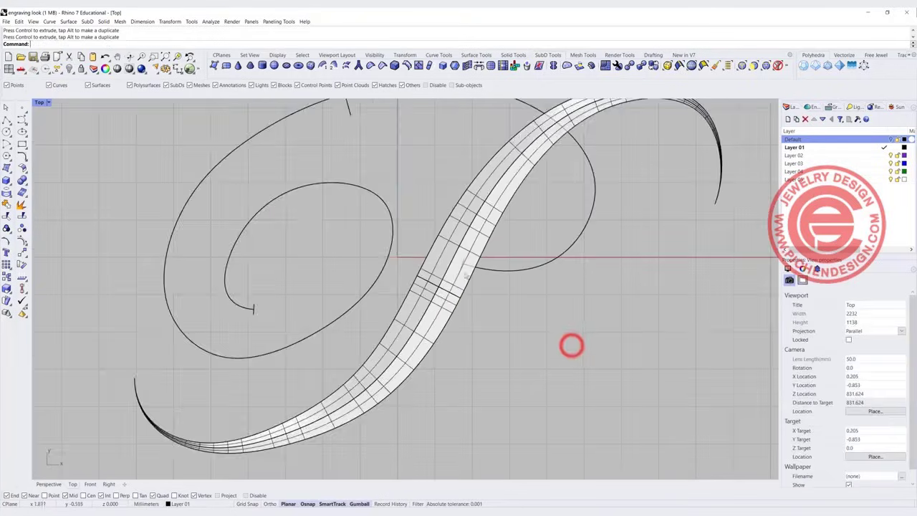
{"action": "scroll", "coordinate": [572, 346], "scroll_direction": "down", "scroll_amount": 4}
{"action": "left_click", "coordinate": [490, 278]}
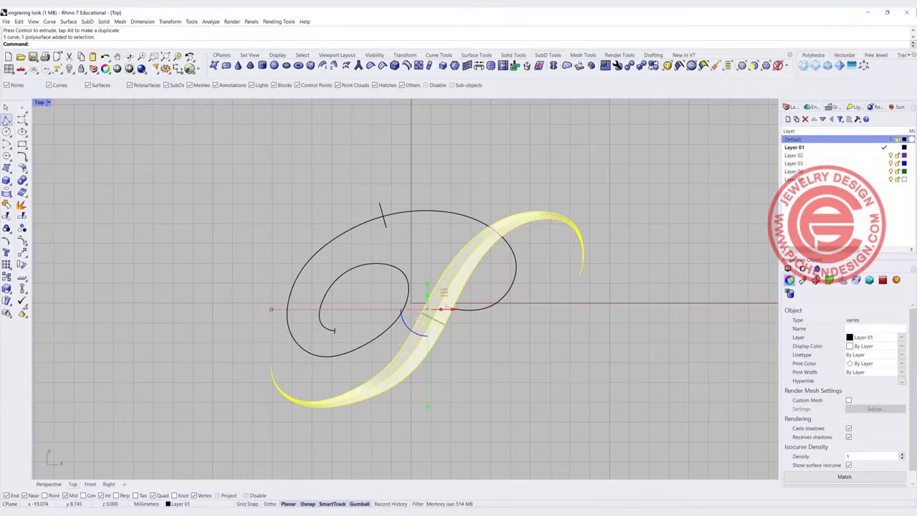
{"action": "left_click", "coordinate": [70, 70]}
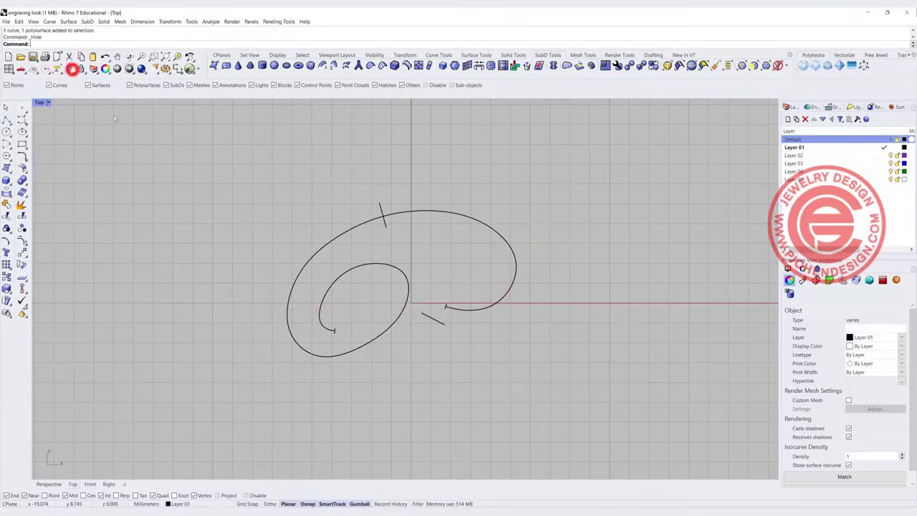
{"action": "left_click", "coordinate": [437, 324]}
{"action": "right_click", "coordinate": [438, 324]}
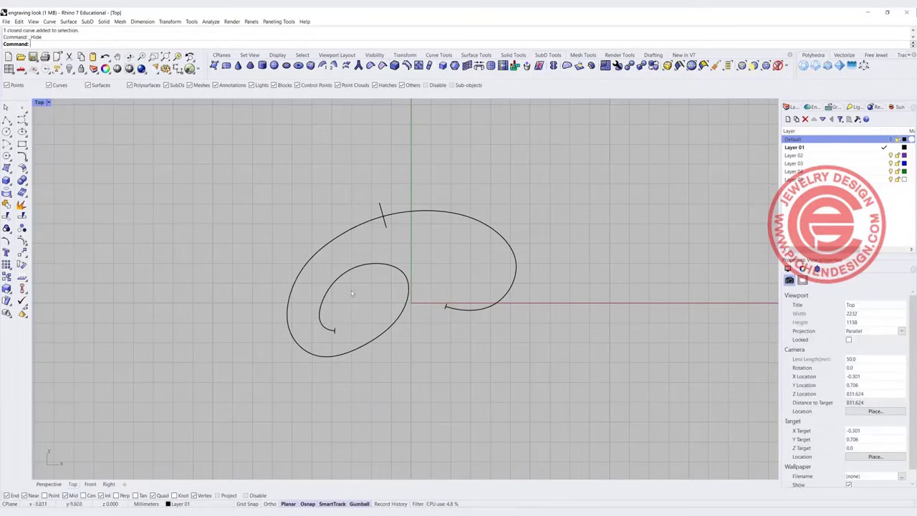
Step: Sweep the three diamond profiles along the bowl curve with Sweep 1 Rail, using Freeform frame style and unchanged cross sections
{"action": "left_click", "coordinate": [344, 232]}
{"action": "left_click", "coordinate": [258, 192]}
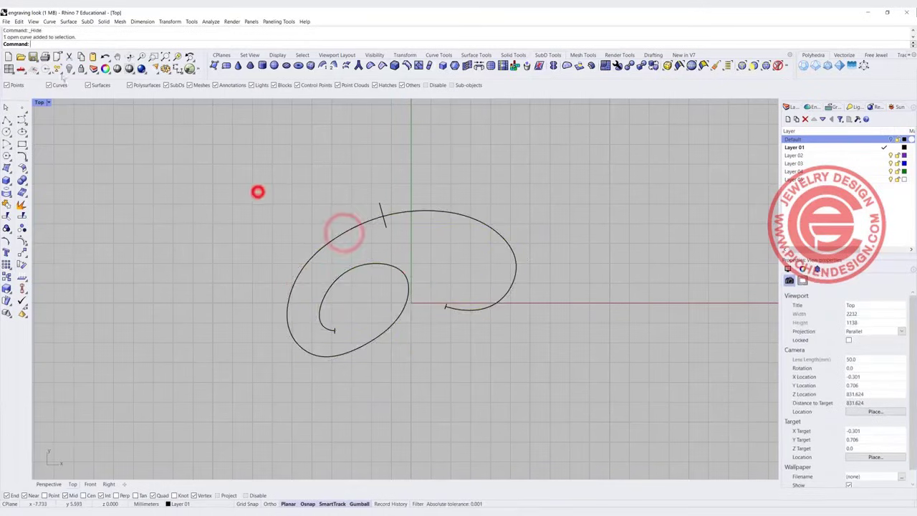
{"action": "left_click", "coordinate": [69, 21]}
{"action": "left_click", "coordinate": [85, 46]}
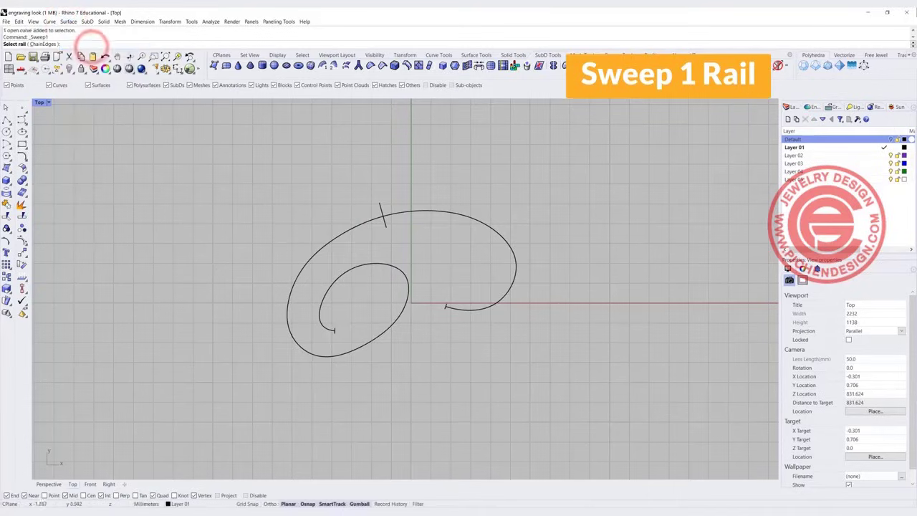
{"action": "left_click", "coordinate": [381, 268]}
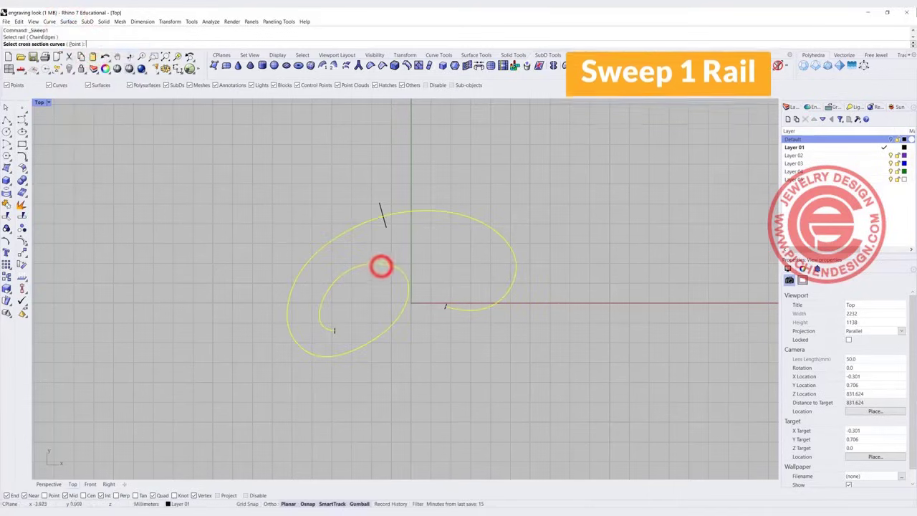
{"action": "left_click", "coordinate": [335, 328]}
{"action": "left_click", "coordinate": [380, 210]}
{"action": "left_click", "coordinate": [446, 304]}
{"action": "key", "text": "Return"}
{"action": "key", "text": "Return"}
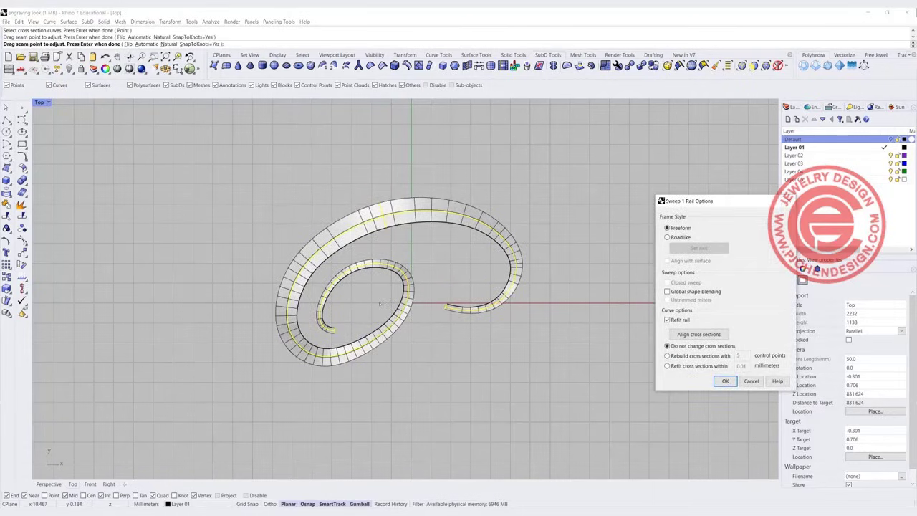
{"action": "key", "text": "Return"}
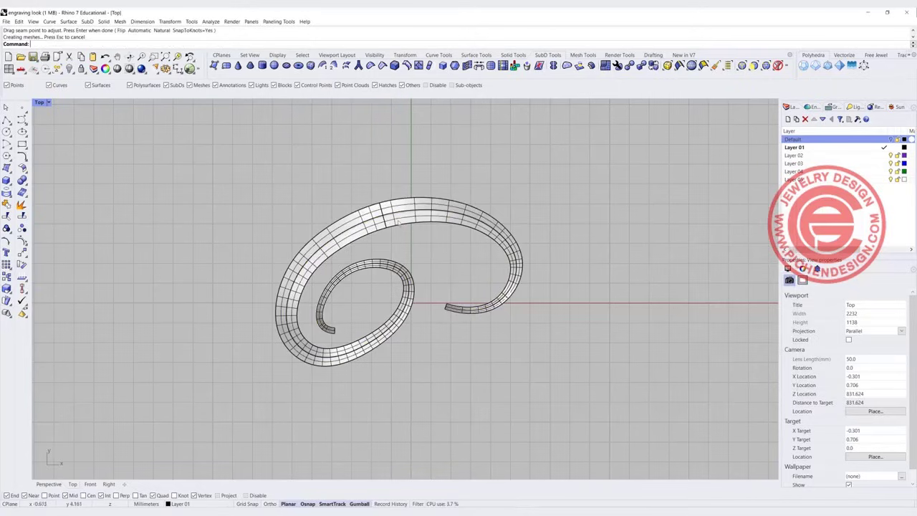
Step: Cap the open ends of the bowl sweep in the Perspective view
{"action": "double_click", "coordinate": [39, 102]}
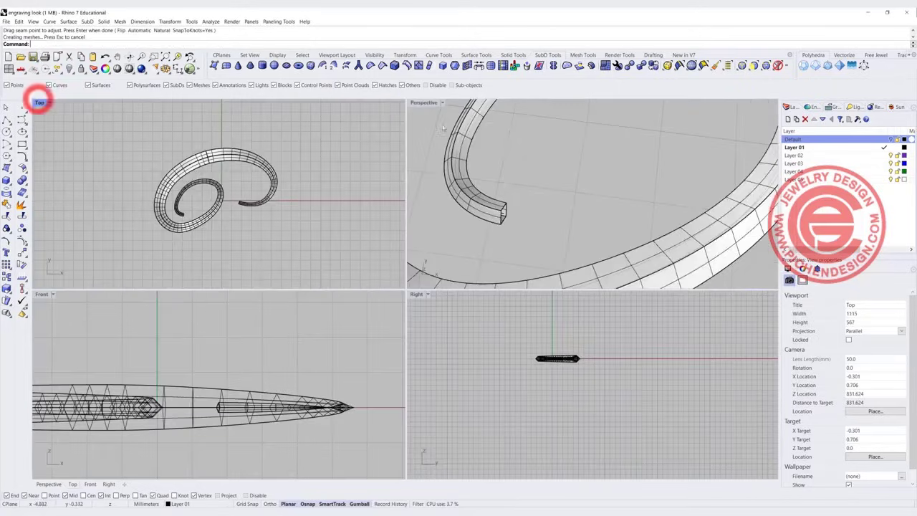
{"action": "double_click", "coordinate": [420, 103]}
{"action": "scroll", "coordinate": [316, 122], "scroll_direction": "down", "scroll_amount": 8}
{"action": "right_click_drag", "start_coordinate": [322, 243], "coordinate": [282, 253]}
{"action": "scroll", "coordinate": [301, 160], "scroll_direction": "up", "scroll_amount": 6}
{"action": "scroll", "coordinate": [299, 162], "scroll_direction": "down", "scroll_amount": 1}
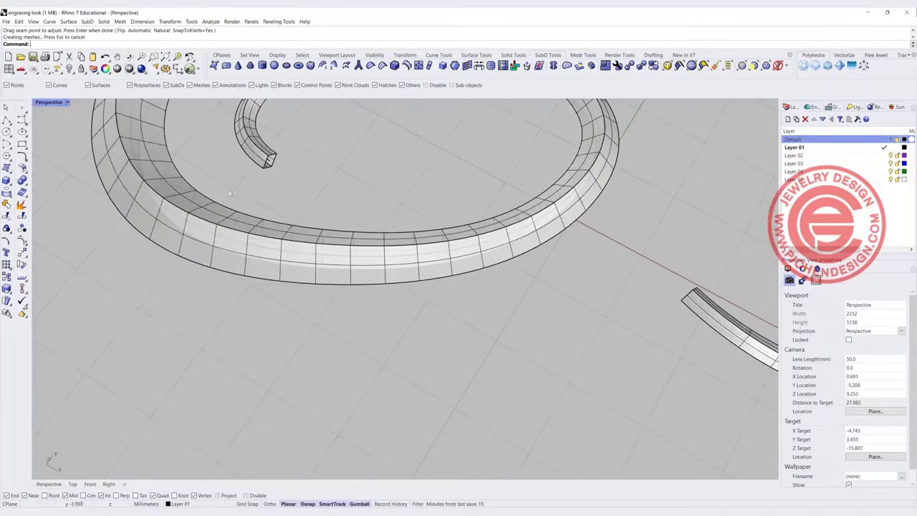
{"action": "left_click", "coordinate": [264, 160]}
{"action": "type", "text": "cap"}
{"action": "key", "text": "Return"}
{"action": "left_click", "coordinate": [315, 174]}
Step: Show the hidden stem sweep with its rail curve and diamond profile, completing the letter P
{"action": "scroll", "coordinate": [315, 176], "scroll_direction": "down", "scroll_amount": 10}
{"action": "right_click_drag", "start_coordinate": [315, 176], "coordinate": [387, 237]}
{"action": "left_click", "coordinate": [70, 68]}
{"action": "right_click_drag", "start_coordinate": [563, 289], "coordinate": [456, 267]}
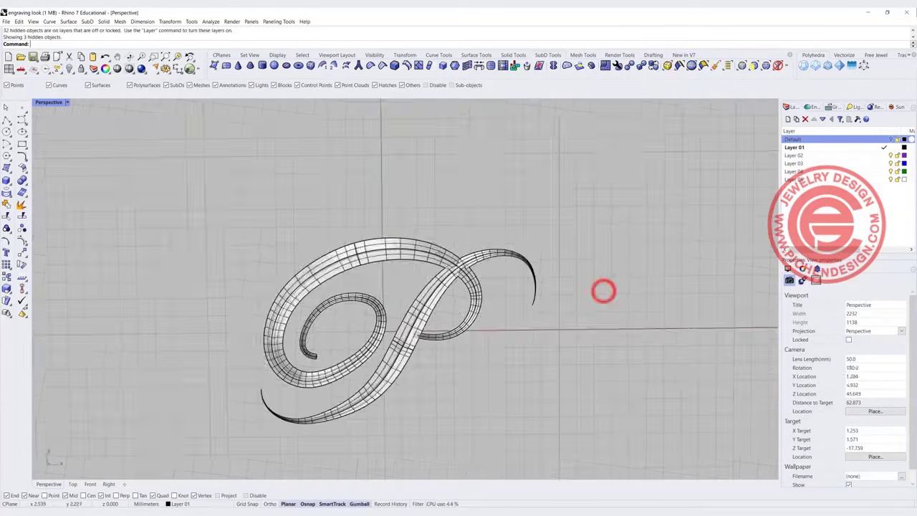
{"action": "right_click_drag", "start_coordinate": [350, 257], "coordinate": [287, 208]}
{"action": "double_click", "coordinate": [50, 102]}
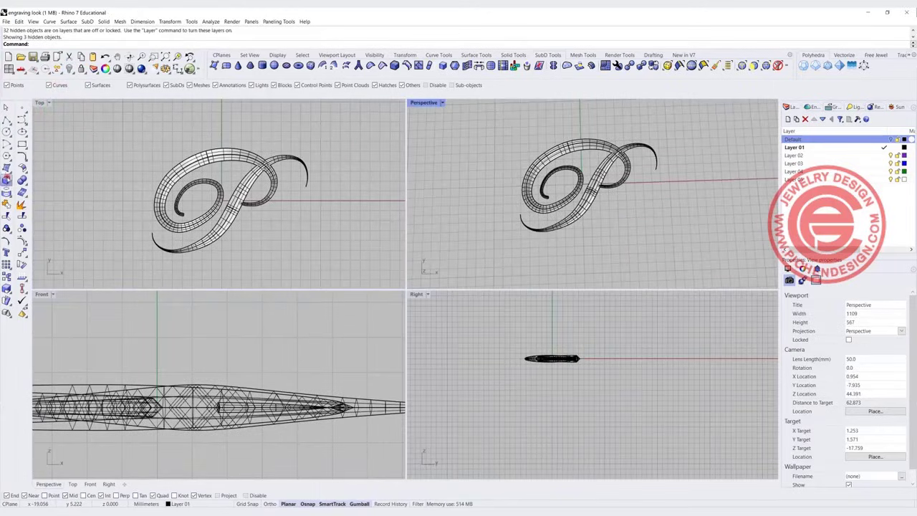
{"action": "left_click", "coordinate": [6, 179]}
{"action": "left_click", "coordinate": [105, 123]}
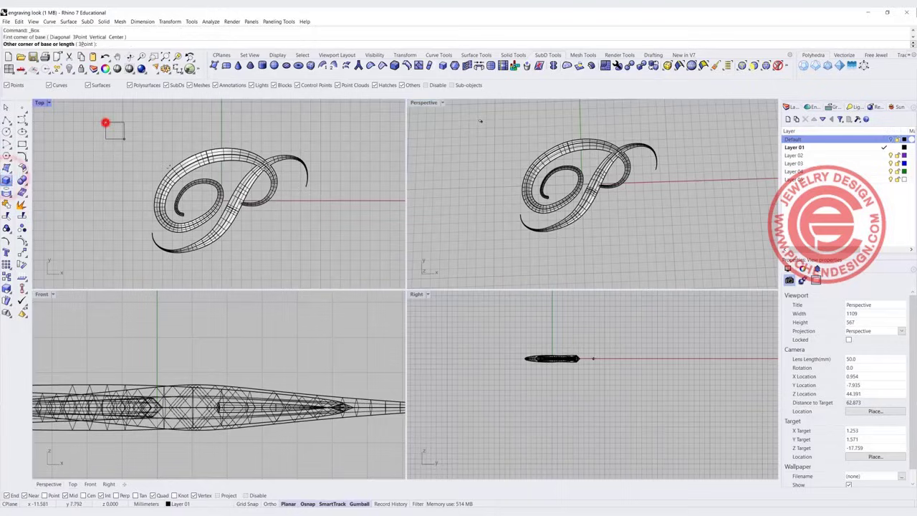
{"action": "left_click", "coordinate": [321, 273]}
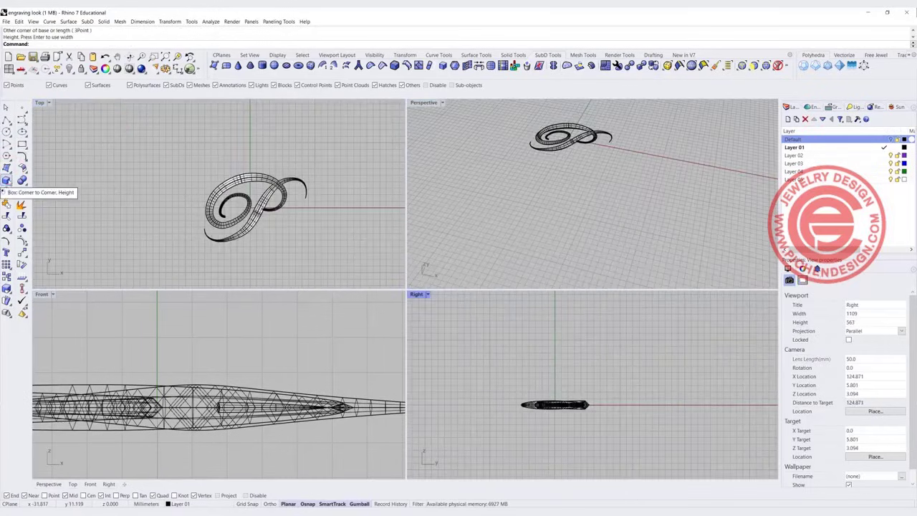
Step: Draw a box around the letter P in the Top view and give it a height downward from the construction plane
{"action": "left_click", "coordinate": [6, 179]}
{"action": "left_click", "coordinate": [186, 161]}
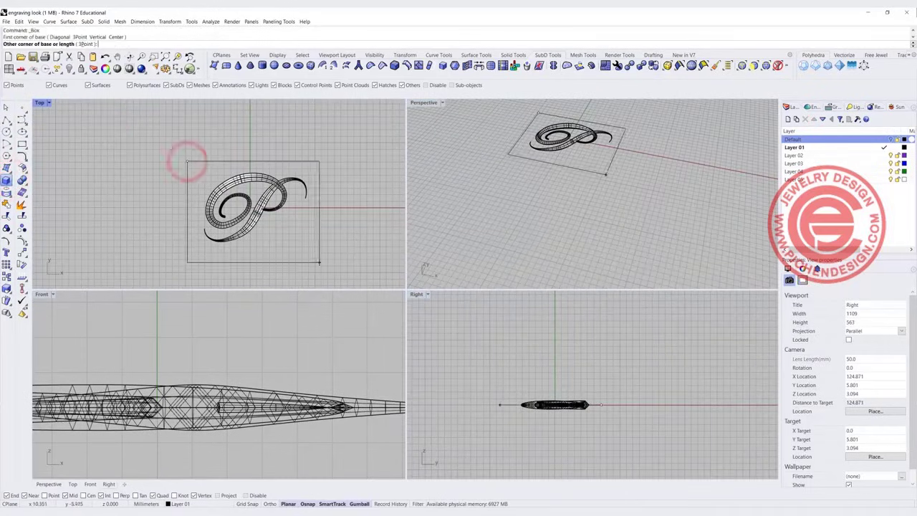
{"action": "left_click", "coordinate": [315, 254]}
{"action": "scroll", "coordinate": [350, 407], "scroll_direction": "down", "scroll_amount": 4}
{"action": "right_click_drag", "start_coordinate": [368, 422], "coordinate": [184, 407]}
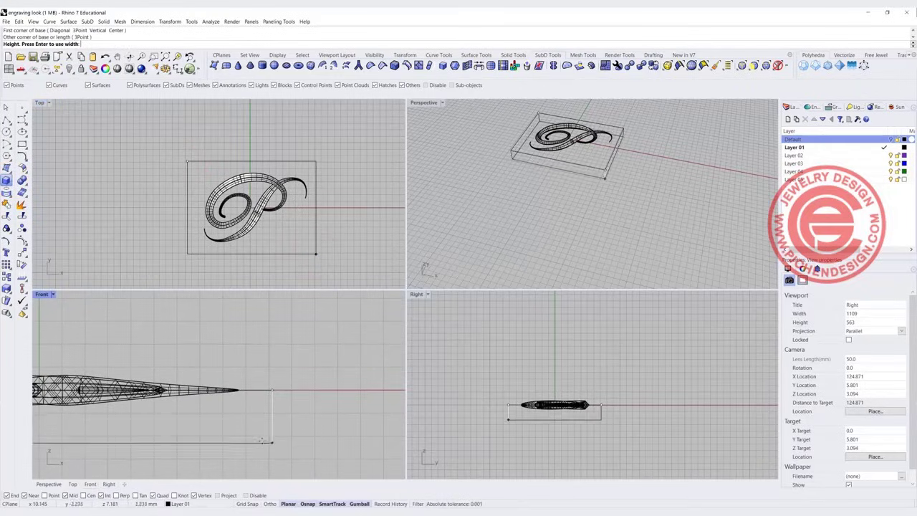
{"action": "left_click", "coordinate": [269, 421]}
{"action": "left_click", "coordinate": [374, 277]}
Step: Try to subtract the bowl and stem sweeps from the box with Boolean Difference
{"action": "scroll", "coordinate": [544, 215], "scroll_direction": "down", "scroll_amount": 2}
{"action": "right_click_drag", "start_coordinate": [544, 143], "coordinate": [548, 163]}
{"action": "scroll", "coordinate": [550, 161], "scroll_direction": "up", "scroll_amount": 8}
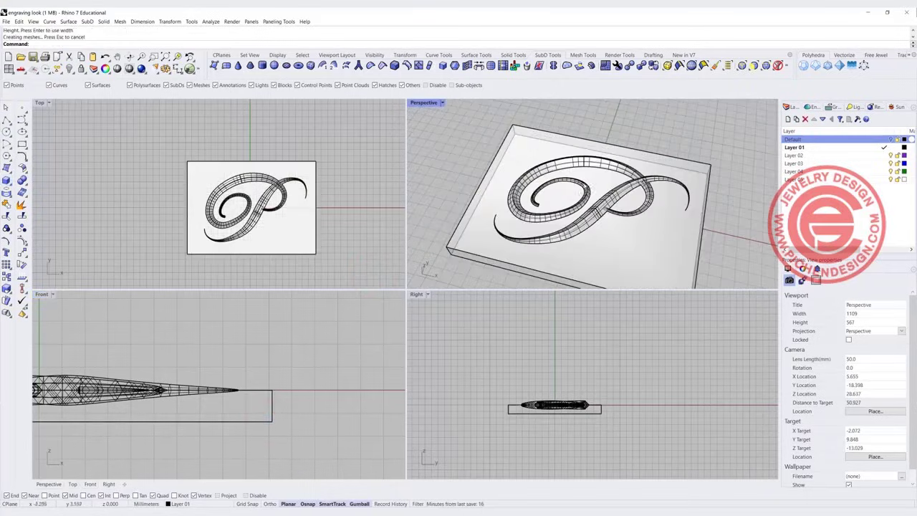
{"action": "double_click", "coordinate": [424, 103]}
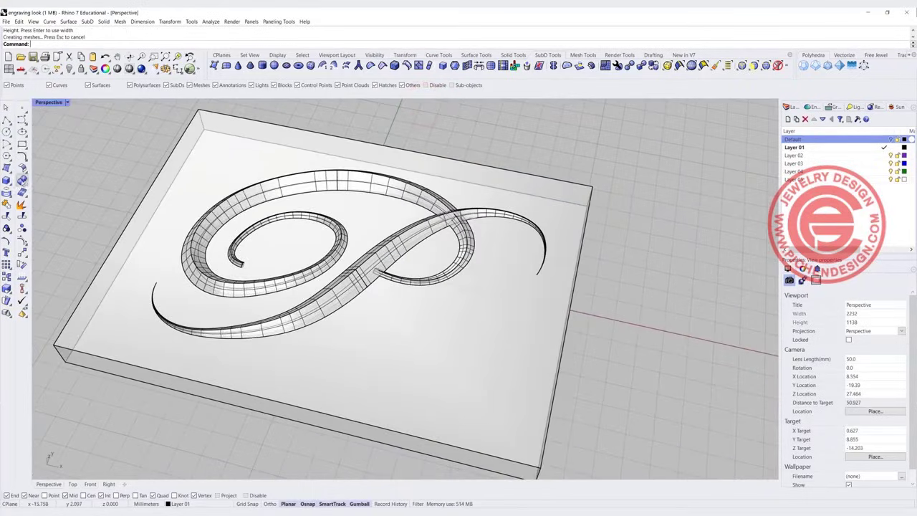
{"action": "left_click", "coordinate": [21, 180]}
{"action": "left_click", "coordinate": [45, 183]}
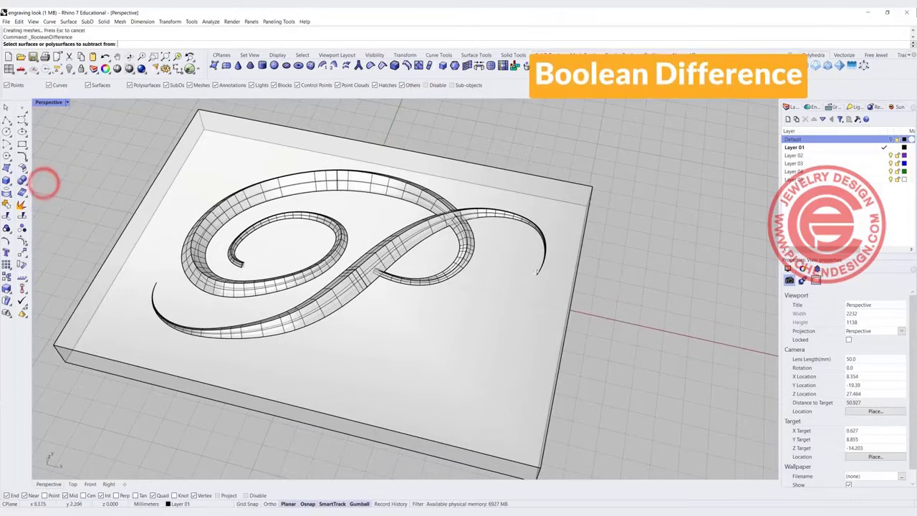
{"action": "left_click", "coordinate": [514, 308]}
{"action": "key", "text": "Return"}
{"action": "left_click", "coordinate": [465, 256]}
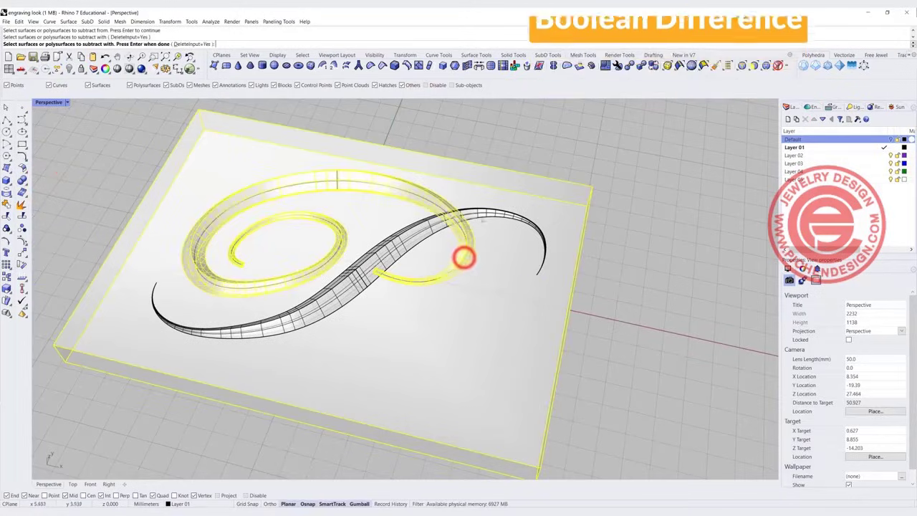
{"action": "left_click", "coordinate": [486, 213]}
{"action": "key", "text": "Return"}
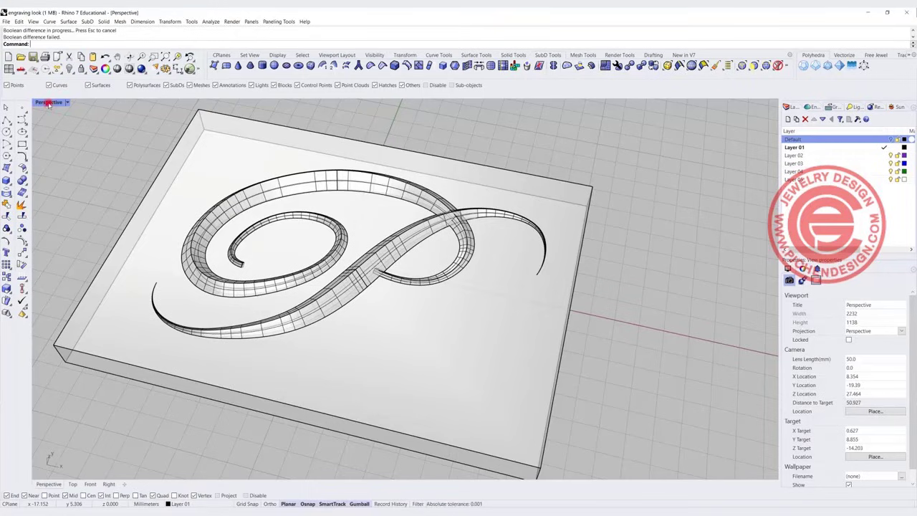
Step: Check the stem tip against the box's top face in the Front view and shift both sweep solids slightly along the vertical axis
{"action": "double_click", "coordinate": [48, 102]}
{"action": "left_click", "coordinate": [272, 408]}
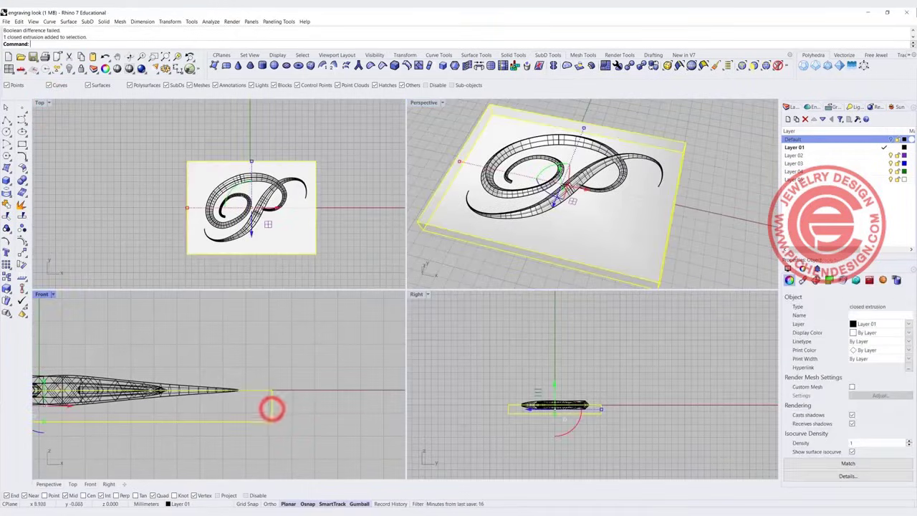
{"action": "scroll", "coordinate": [272, 408], "scroll_direction": "up", "scroll_amount": 3}
{"action": "scroll", "coordinate": [260, 391], "scroll_direction": "up", "scroll_amount": 2}
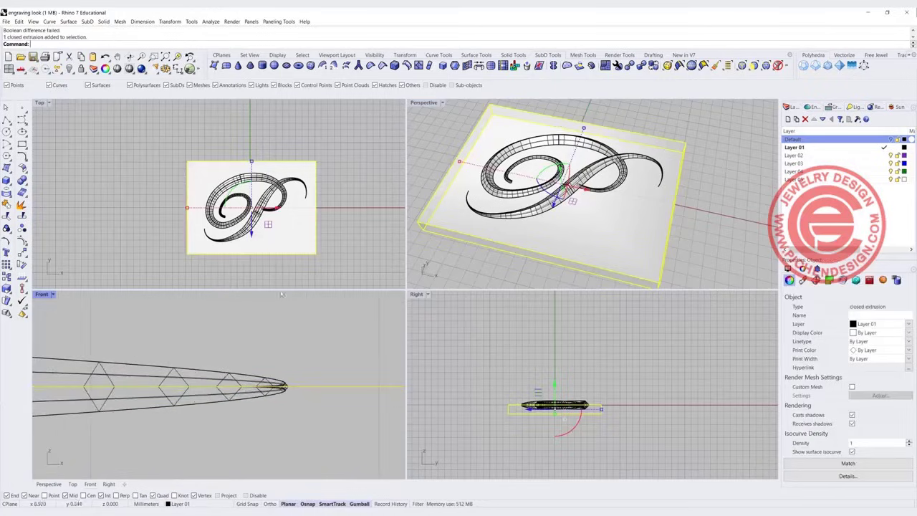
{"action": "left_click", "coordinate": [296, 232]}
{"action": "left_click", "coordinate": [199, 137]}
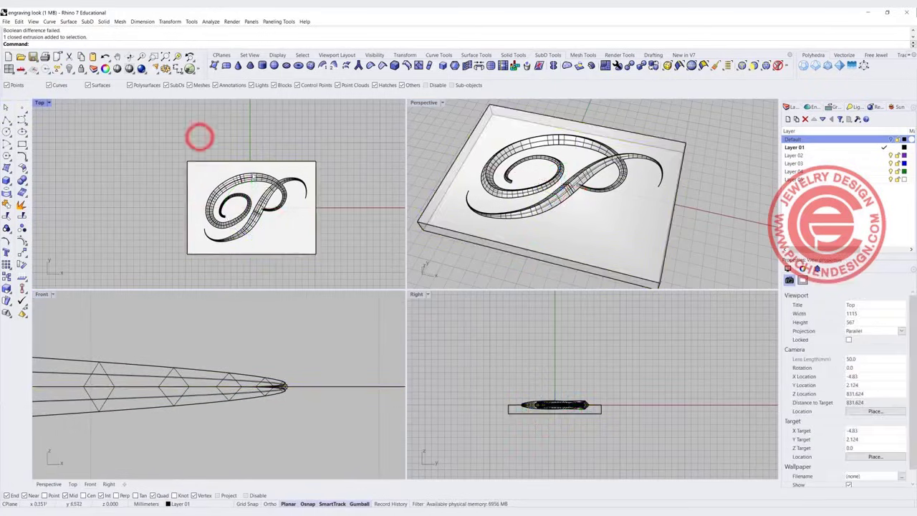
{"action": "left_click", "coordinate": [253, 174]}
{"action": "left_click", "coordinate": [282, 174], "text": "shift"}
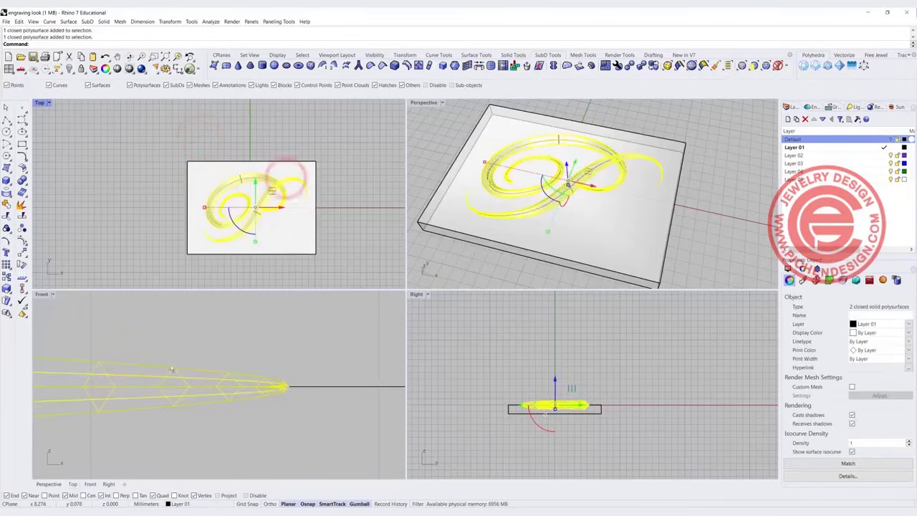
{"action": "scroll", "coordinate": [172, 369], "scroll_direction": "down", "scroll_amount": 15}
{"action": "right_click_drag", "start_coordinate": [179, 356], "coordinate": [313, 382]}
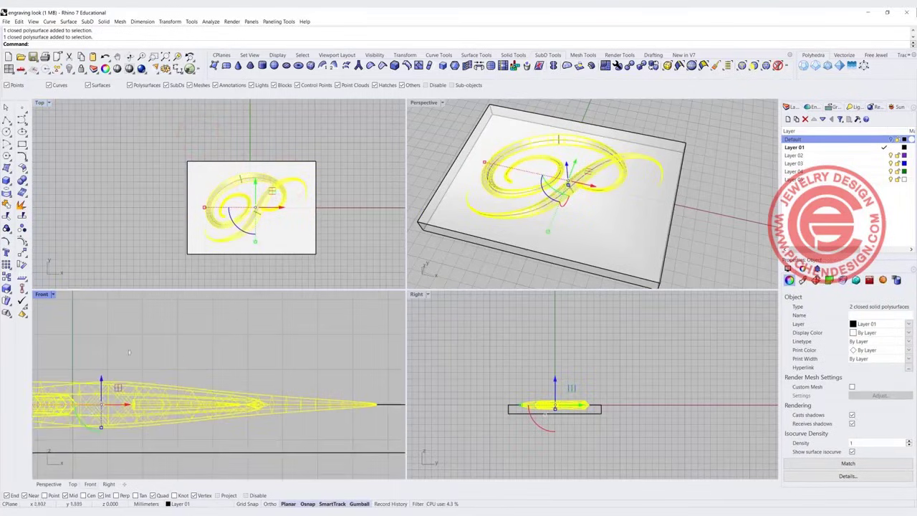
{"action": "left_click", "coordinate": [101, 379]}
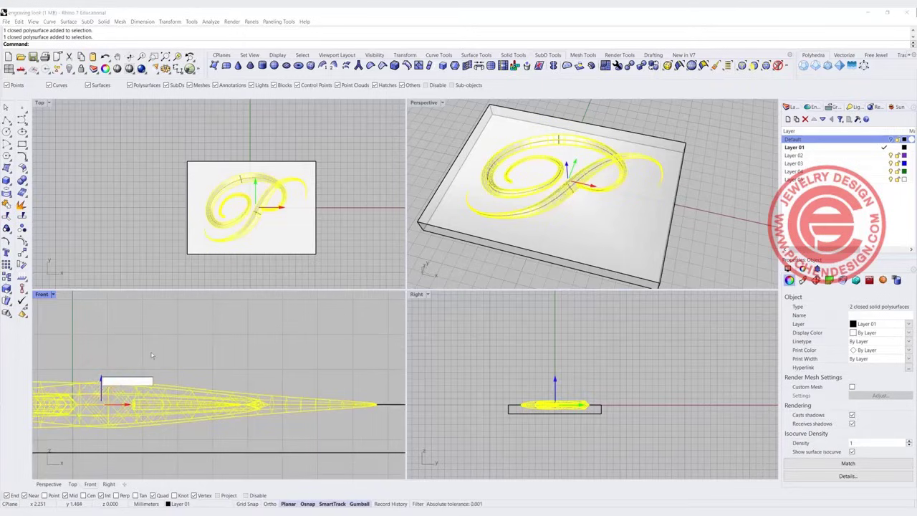
{"action": "key", "text": "Return"}
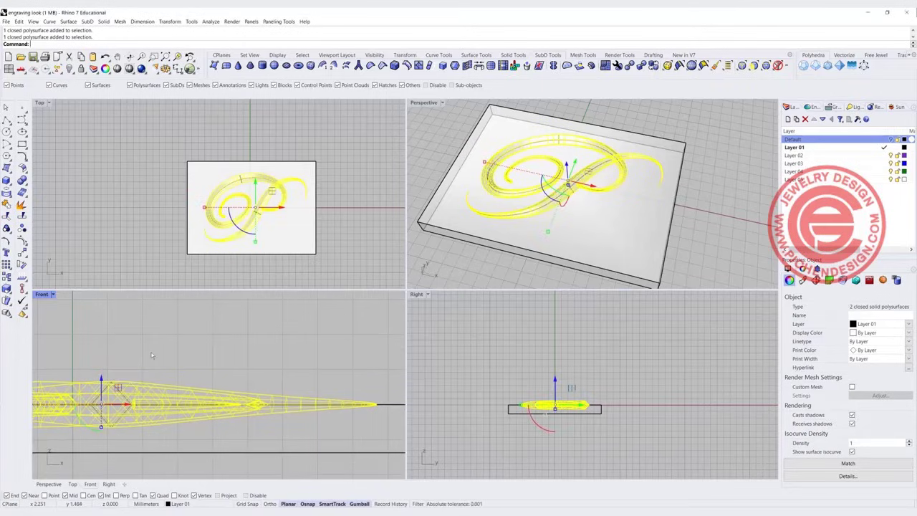
{"action": "left_click", "coordinate": [344, 213]}
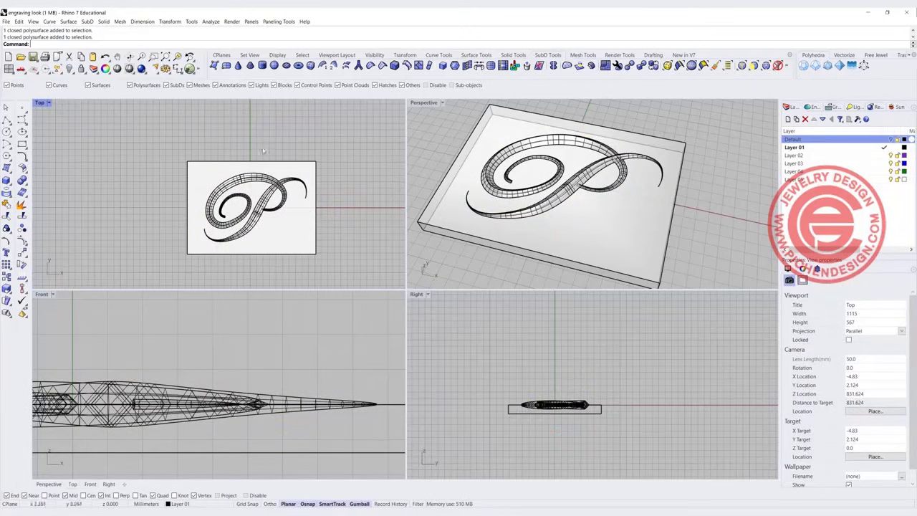
{"action": "scroll", "coordinate": [319, 190], "scroll_direction": "up", "scroll_amount": 2}
{"action": "right_click_drag", "start_coordinate": [318, 189], "coordinate": [277, 179]}
{"action": "left_click", "coordinate": [880, 23]}
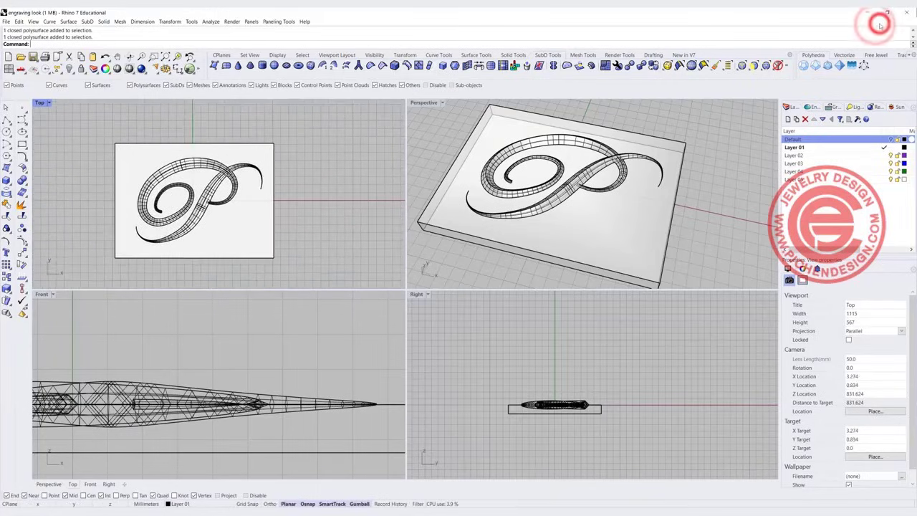
{"action": "left_click", "coordinate": [880, 23]}
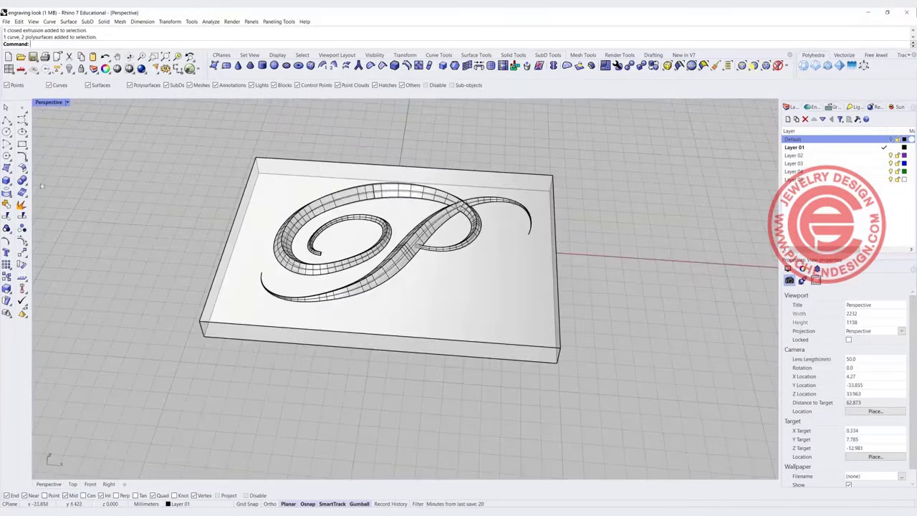
Step: Subtract the bowl and stem sweeps from the box with Boolean Difference to engrave the letter P
{"action": "left_click", "coordinate": [22, 182]}
{"action": "left_click", "coordinate": [47, 183]}
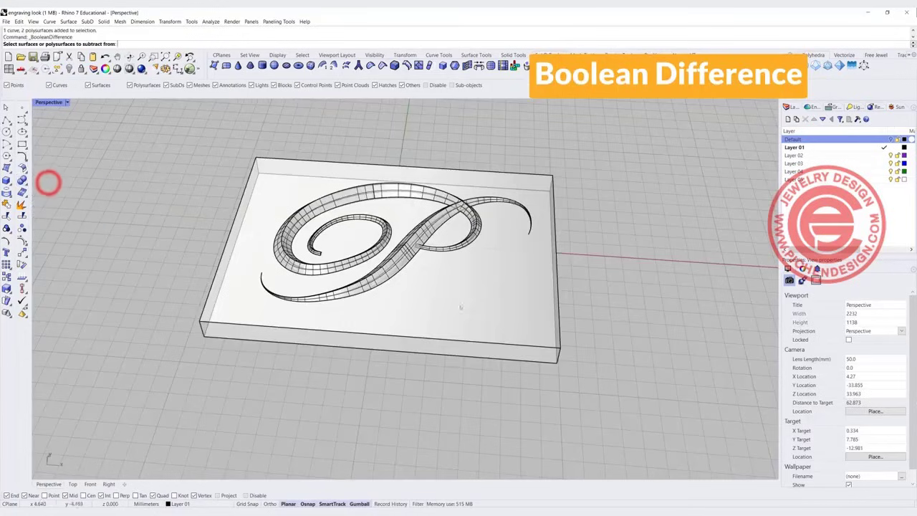
{"action": "left_click", "coordinate": [466, 297]}
{"action": "key", "text": "Return"}
{"action": "left_click", "coordinate": [476, 227]}
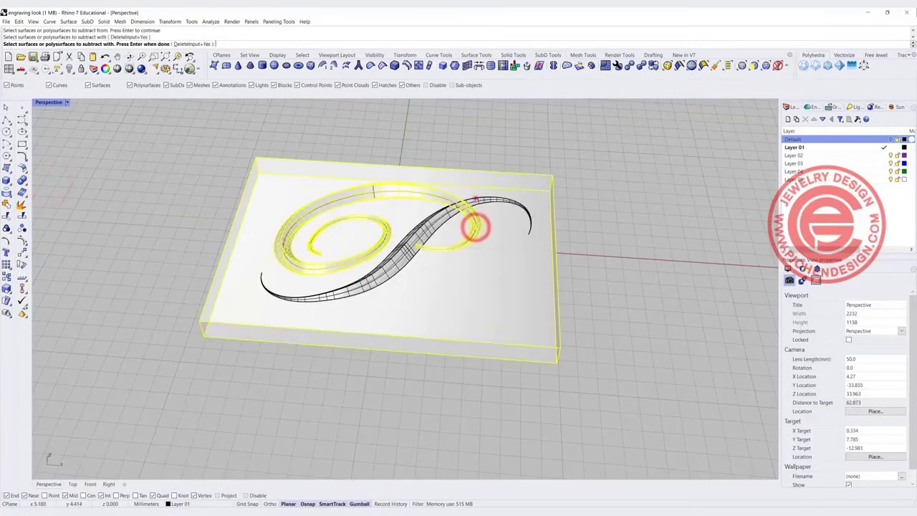
{"action": "right_click", "coordinate": [476, 208]}
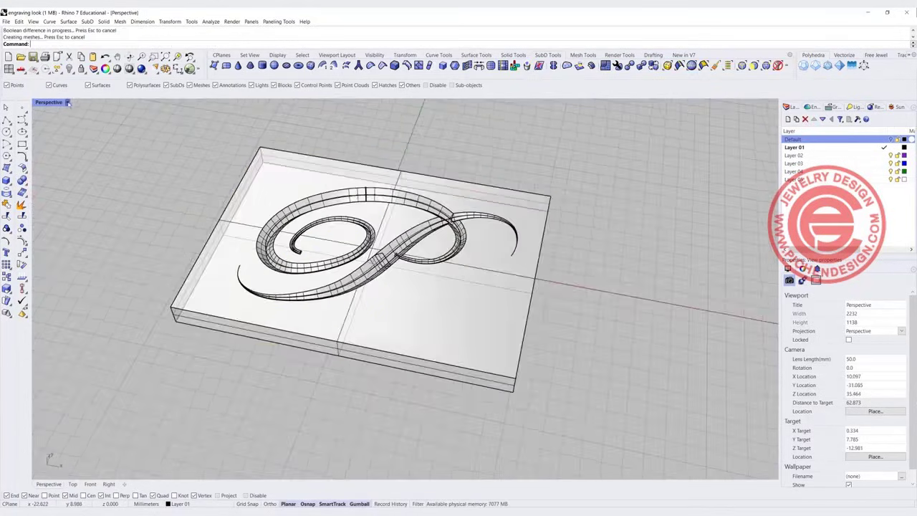
Step: Set the Perspective viewport to Rendered display and inspect the engraved letter P
{"action": "left_click", "coordinate": [68, 102]}
{"action": "left_click", "coordinate": [62, 151]}
{"action": "scroll", "coordinate": [375, 244], "scroll_direction": "up", "scroll_amount": 4}
{"action": "right_click_drag", "start_coordinate": [430, 291], "coordinate": [487, 323]}
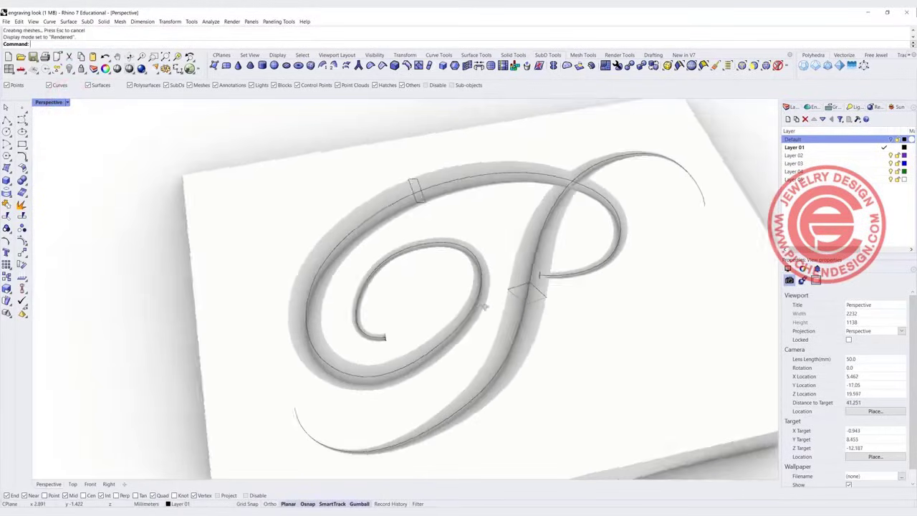
{"action": "right_click_drag", "start_coordinate": [530, 287], "coordinate": [470, 306]}
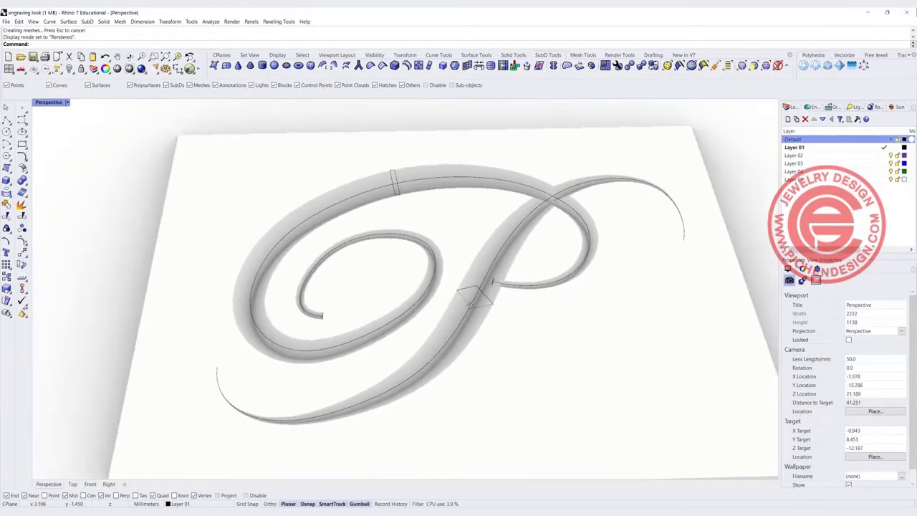